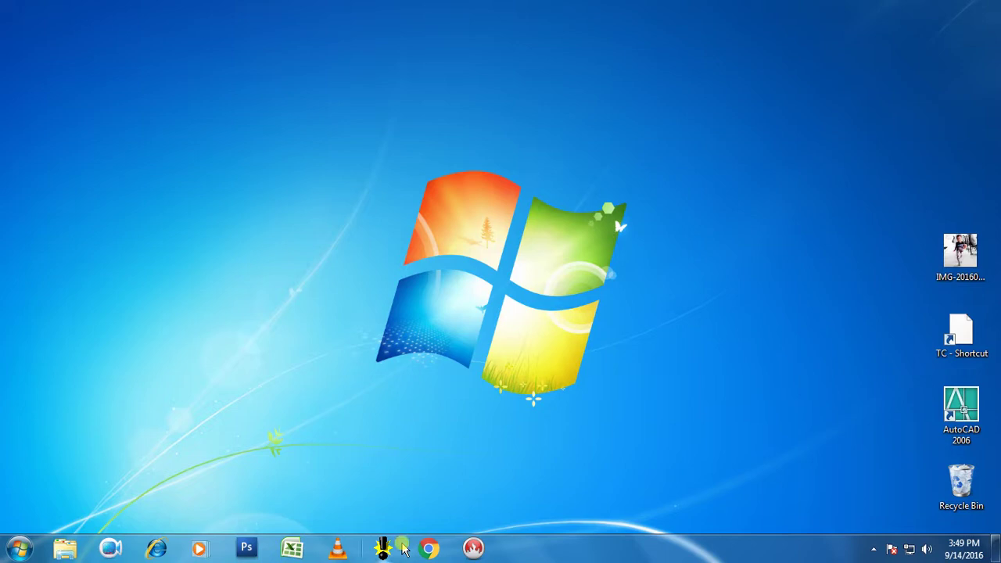
- Launch Photoshop CS3 Extended from its taskbar icon
click(247, 549)
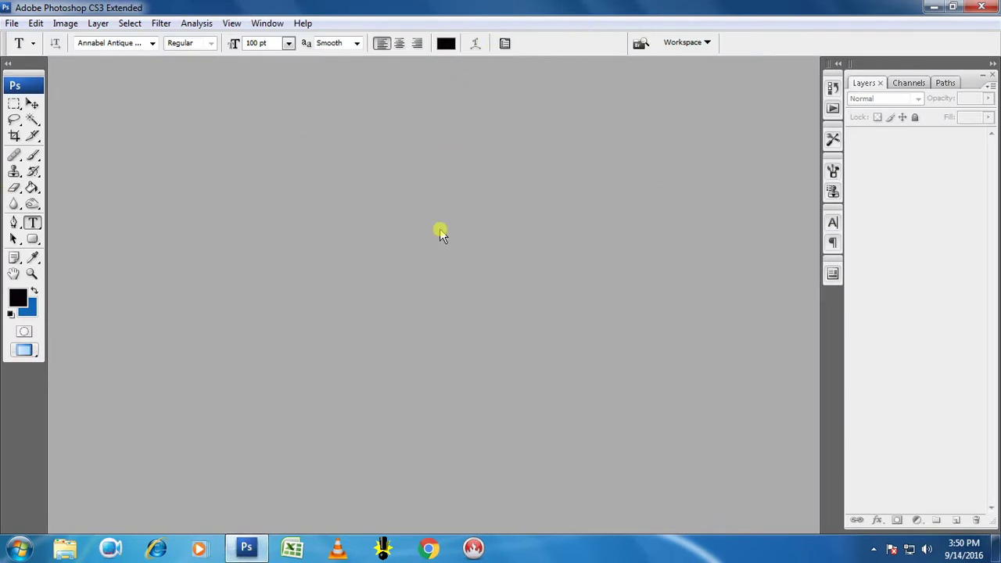
- Start File > Open and browse from the desktop to the PERSONAL (G:) drive
click(11, 23)
click(31, 54)
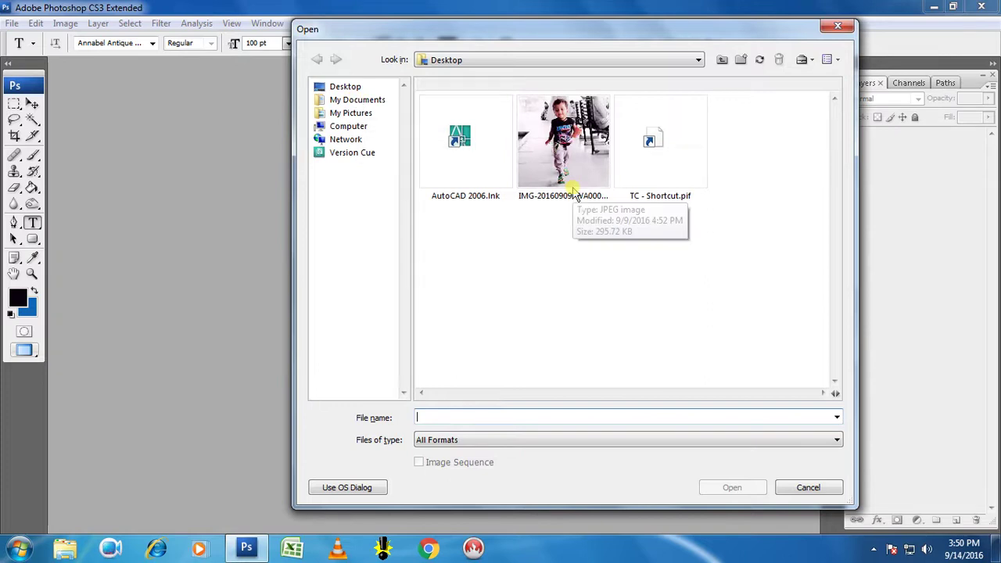
click(575, 160)
click(347, 126)
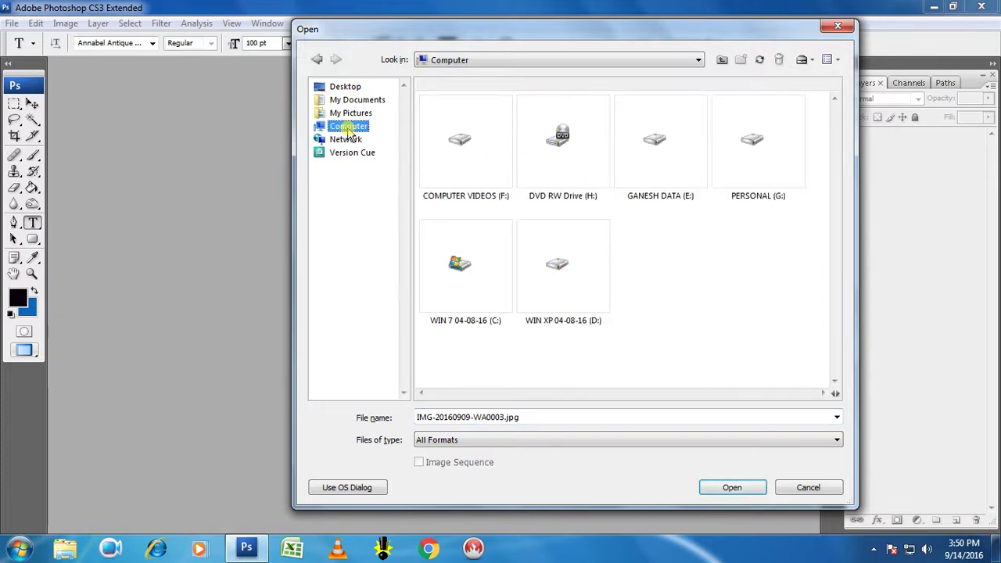
click(553, 268)
double_click(751, 135)
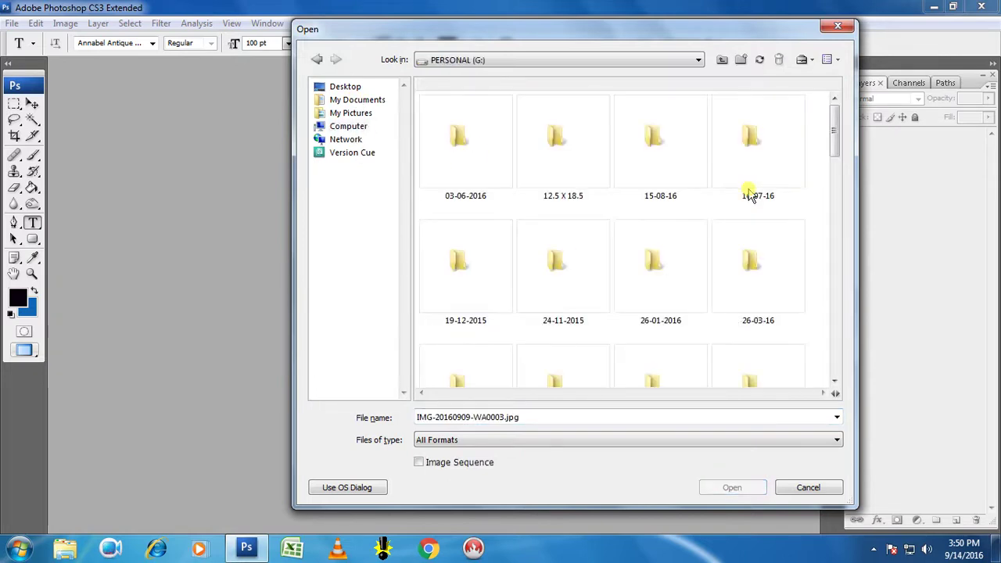
- Find and enter the CHU CHU folder on PERSONAL (G:)
click(719, 228)
scroll(721, 233, down, 1)
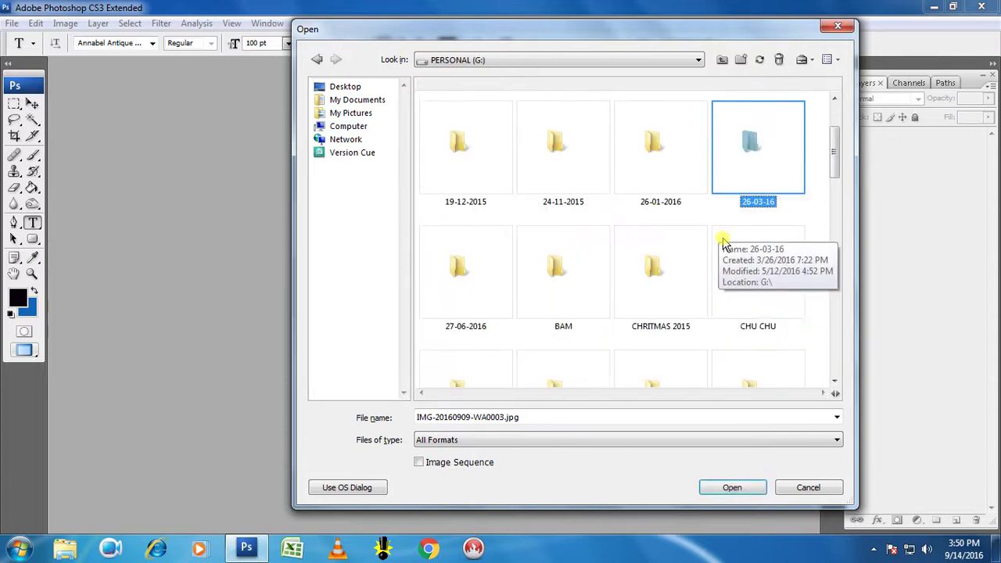
scroll(723, 237, down, 1)
scroll(723, 241, down, 1)
scroll(723, 242, down, 1)
scroll(723, 241, up, 1)
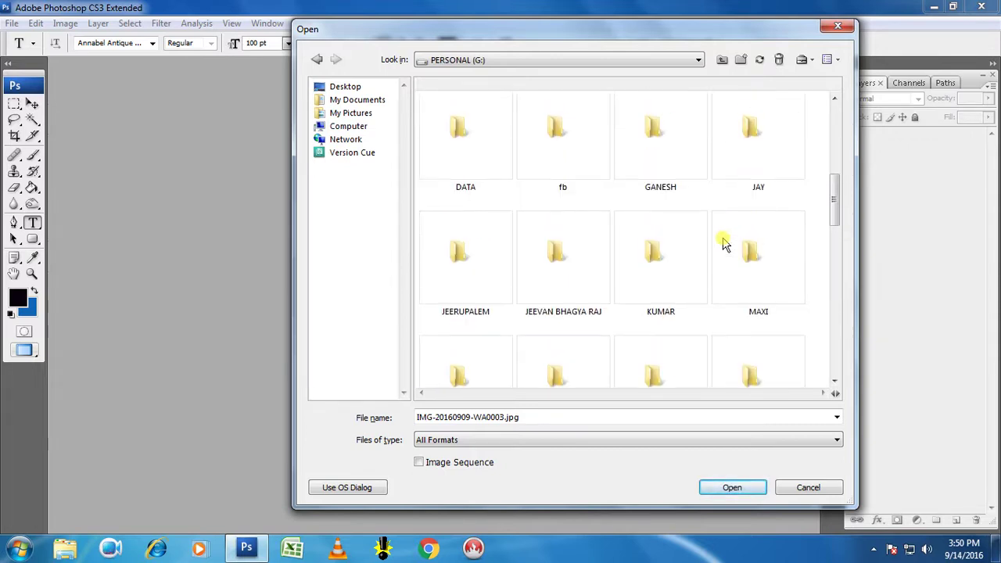
scroll(723, 242, up, 1)
double_click(770, 121)
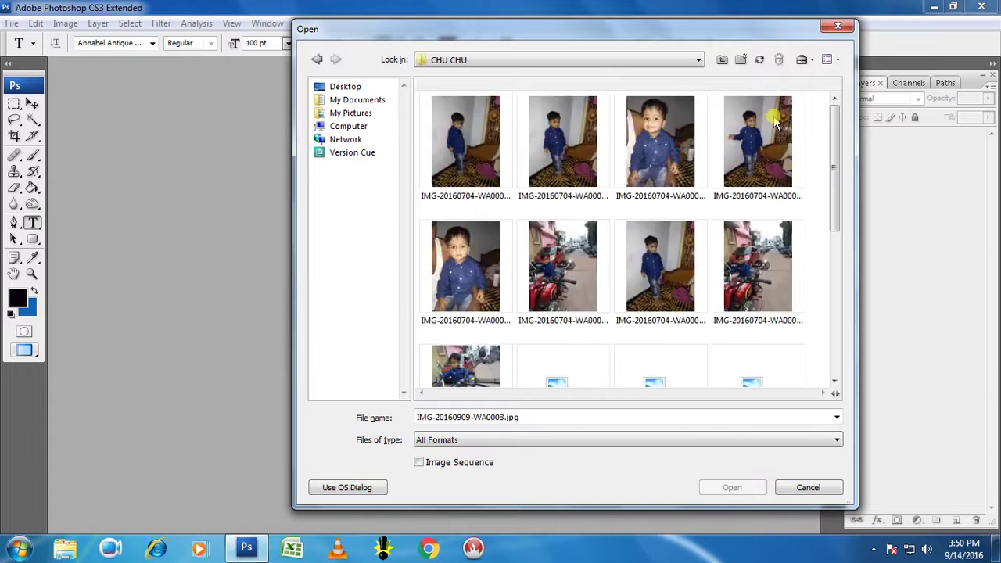
- Open IMG-20160704-WA0001.jpg using its right-click Open command
click(688, 287)
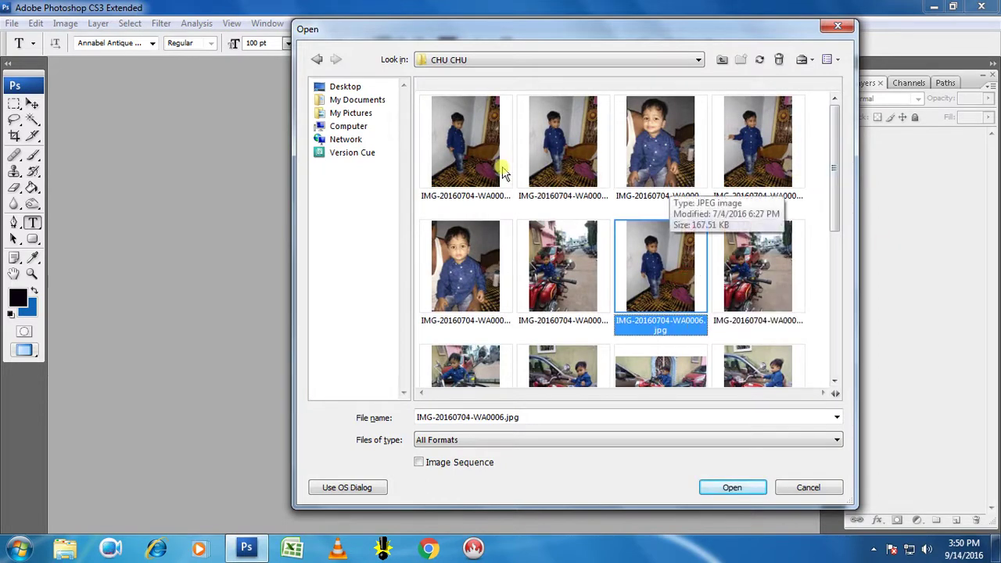
right_click(468, 153)
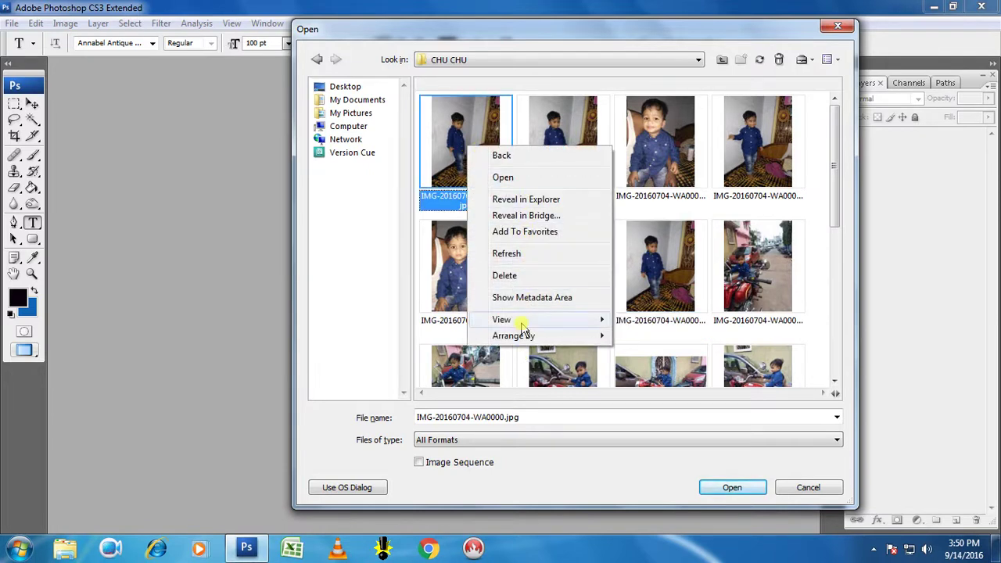
click(467, 145)
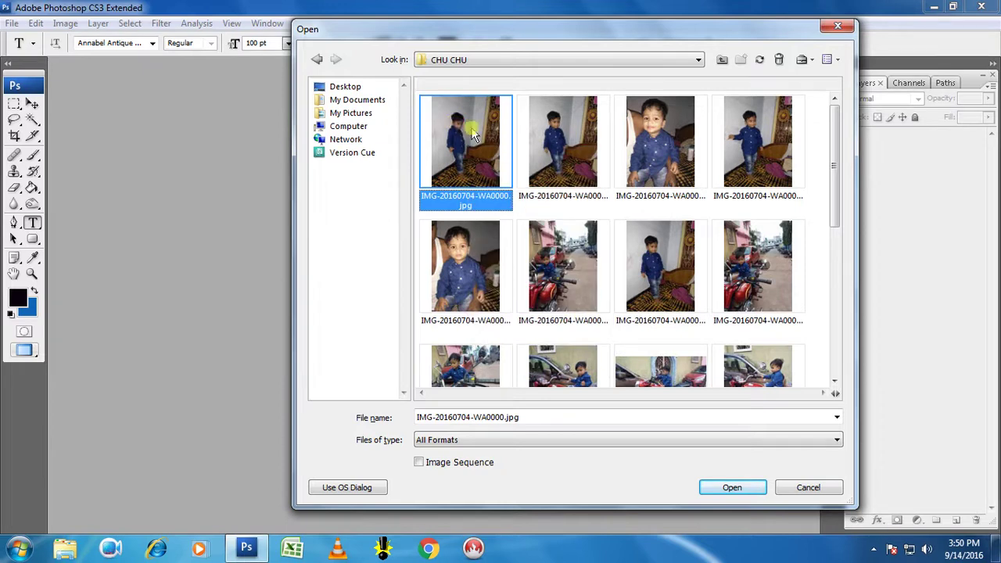
right_click(564, 155)
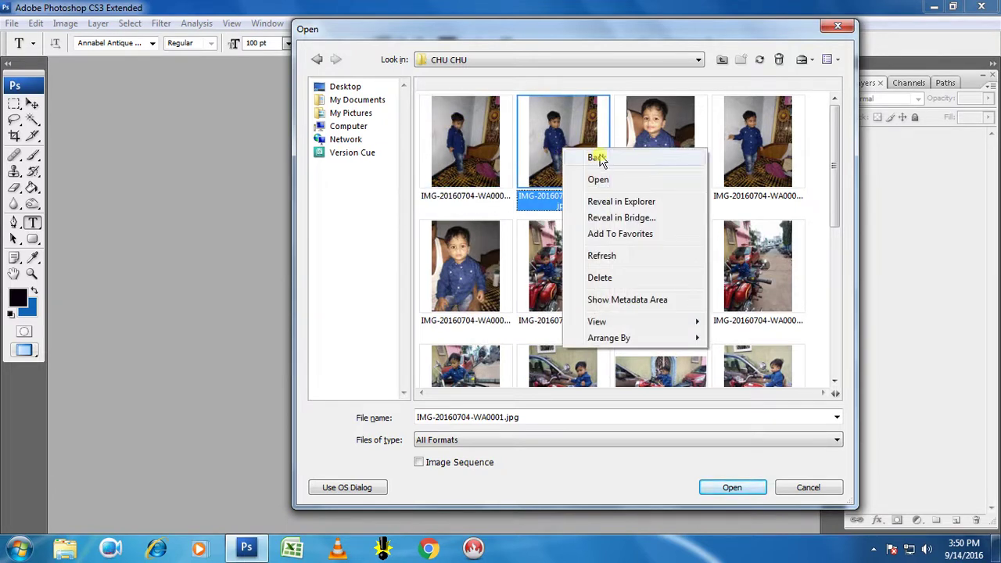
click(610, 185)
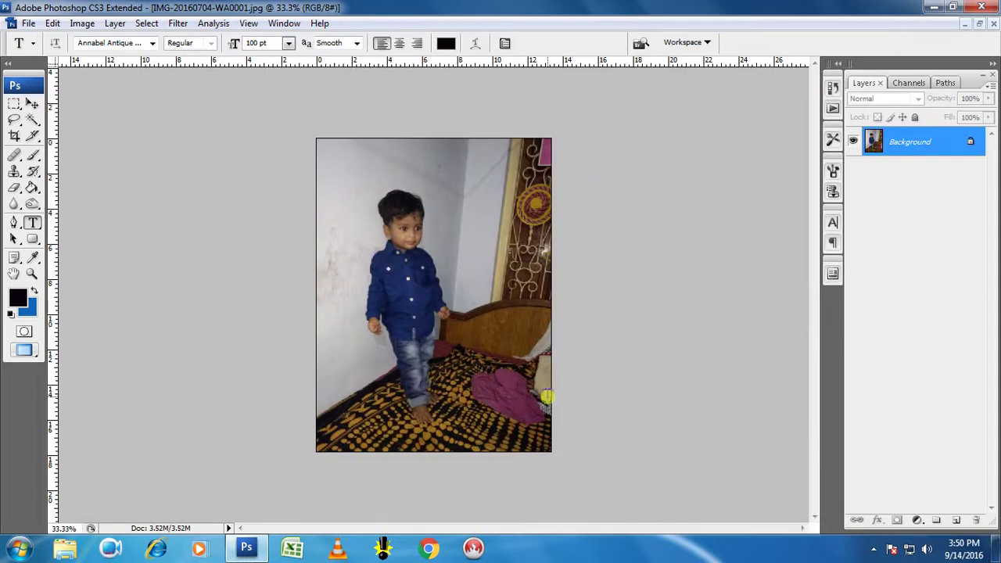
- Zoom in twice, then back out once to settle the photo view at 50%
key(ctrl+plus)
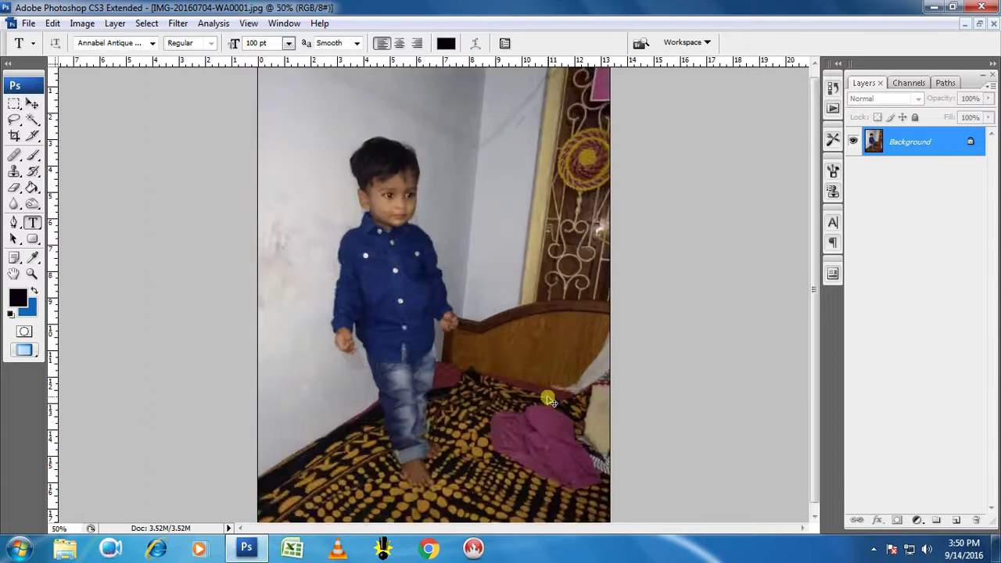
key(ctrl+plus)
key(ctrl+plus)
key(ctrl+minus)
key(ctrl+minus)
click(13, 104)
mouse_move(291, 132)
mouse_down()
mouse_move(498, 398)
mouse_move(513, 500)
mouse_up()
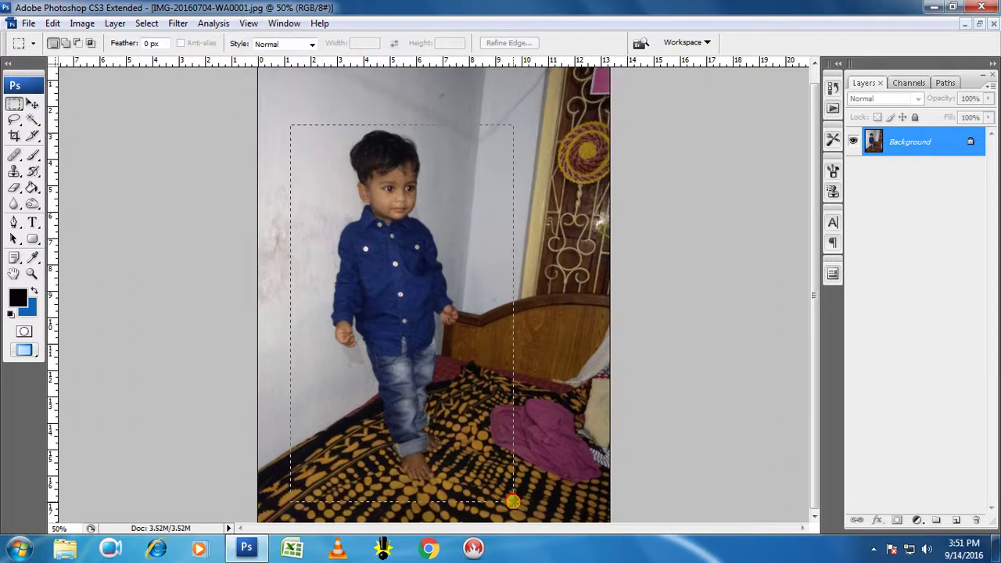
click(32, 104)
mouse_move(366, 384)
mouse_down()
mouse_move(440, 384)
mouse_move(423, 391)
mouse_up()
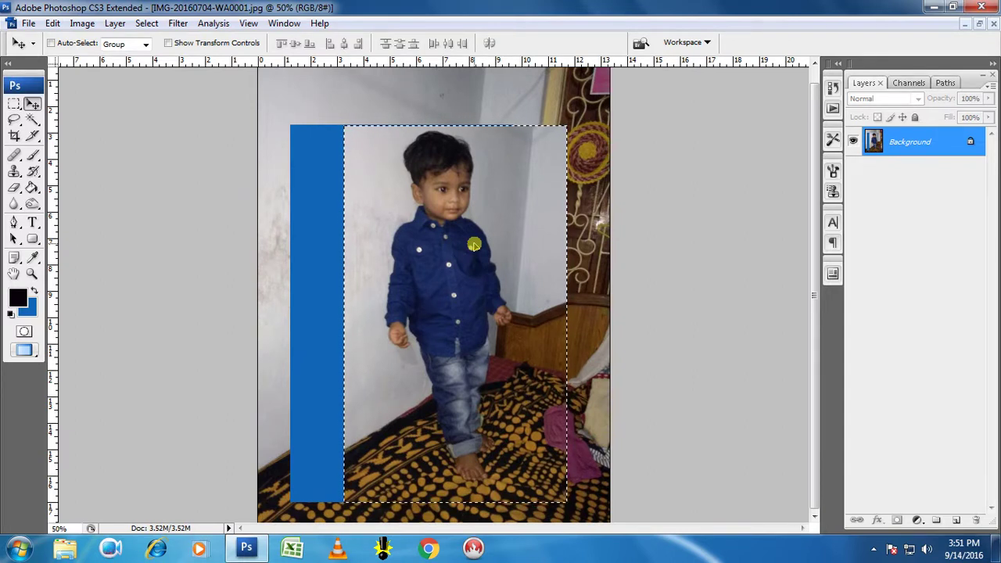
key(ctrl+z)
key(ctrl+d)
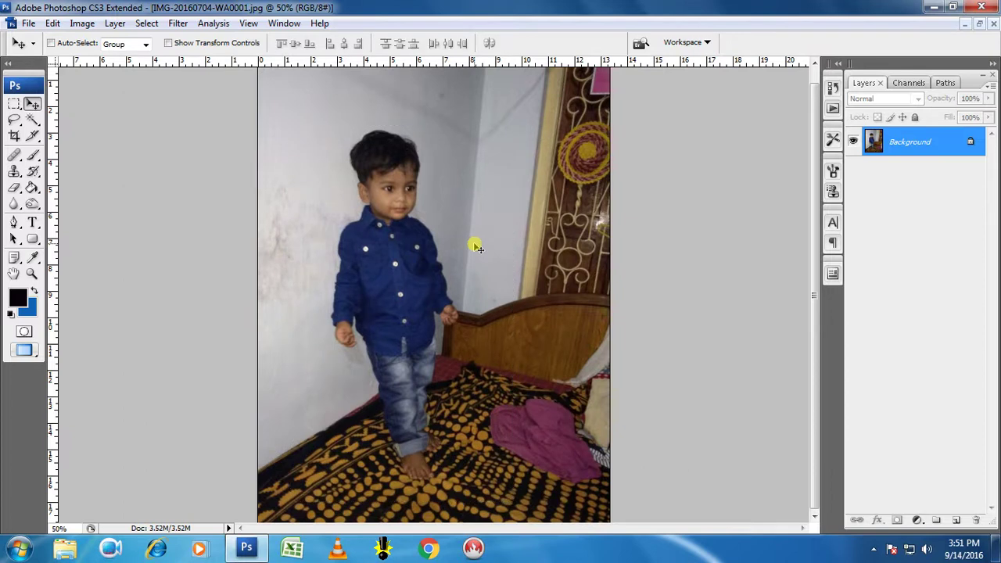
- Zoom in to about 300–400% and pan to the boy's hair above his ear
scroll(475, 246, up, 1)
scroll(475, 247, up, 1)
scroll(475, 246, up, 1)
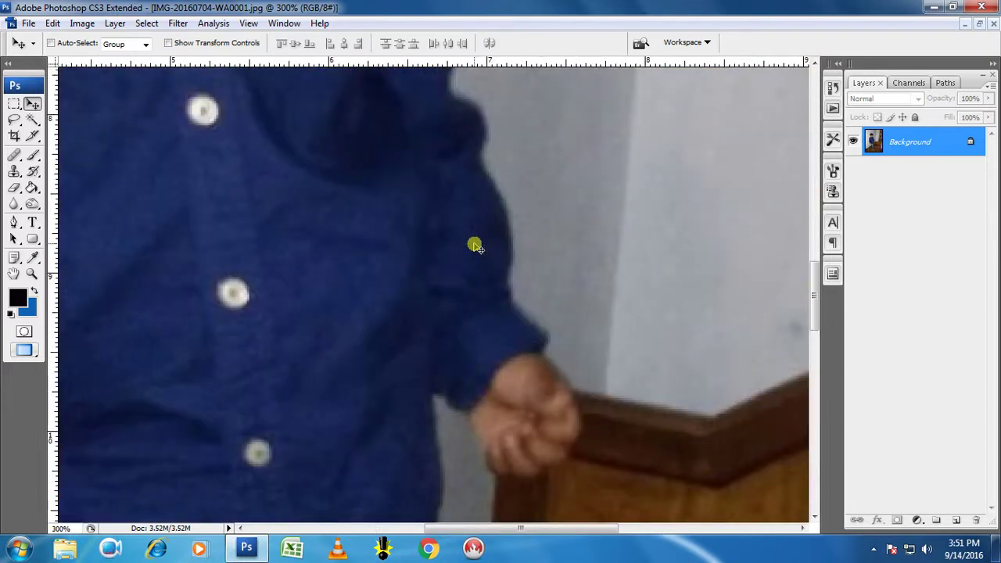
scroll(475, 246, down, 3)
scroll(487, 300, up, 1)
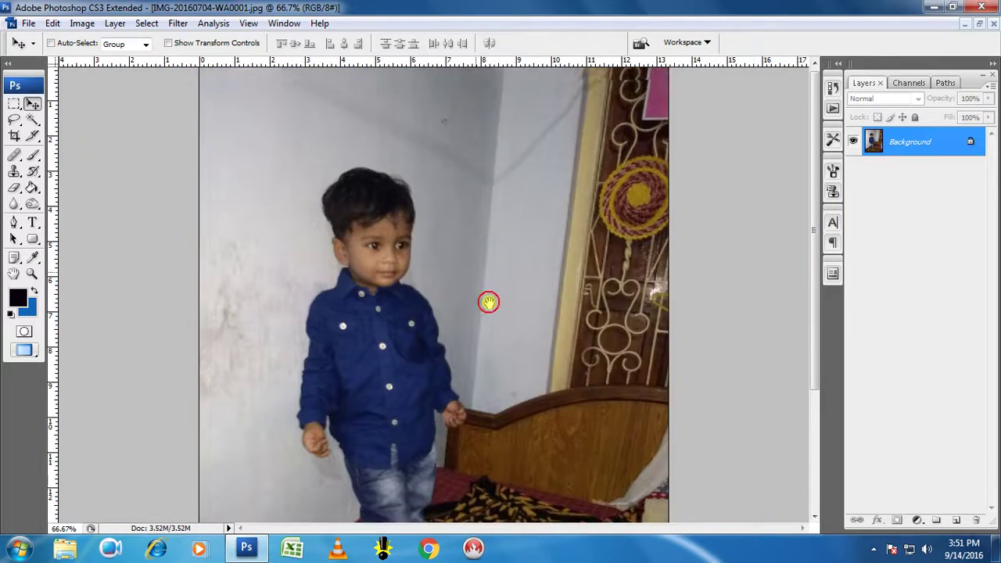
scroll(478, 368, up, 2)
scroll(380, 297, up, 1)
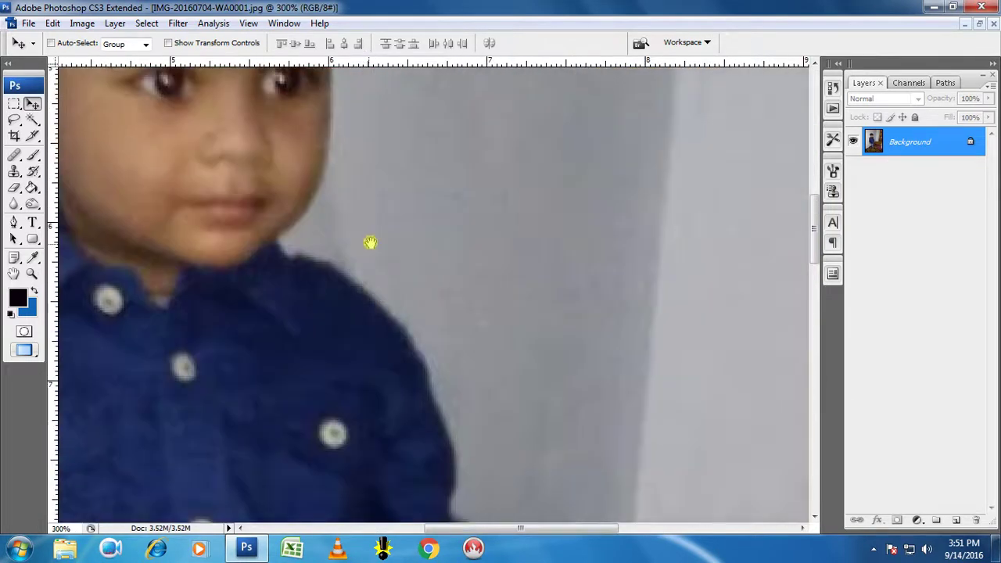
mouse_move(370, 244)
mouse_down()
mouse_move(688, 357)
mouse_move(704, 500)
mouse_up()
drag(632, 367, 612, 413)
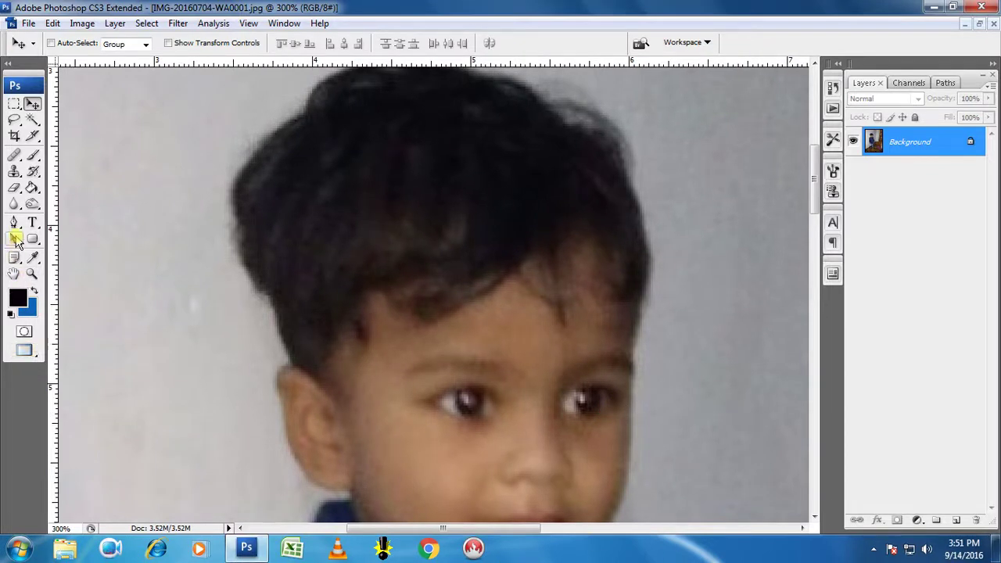
- Select the Pen tool and zoom in further on the hair edge
click(14, 223)
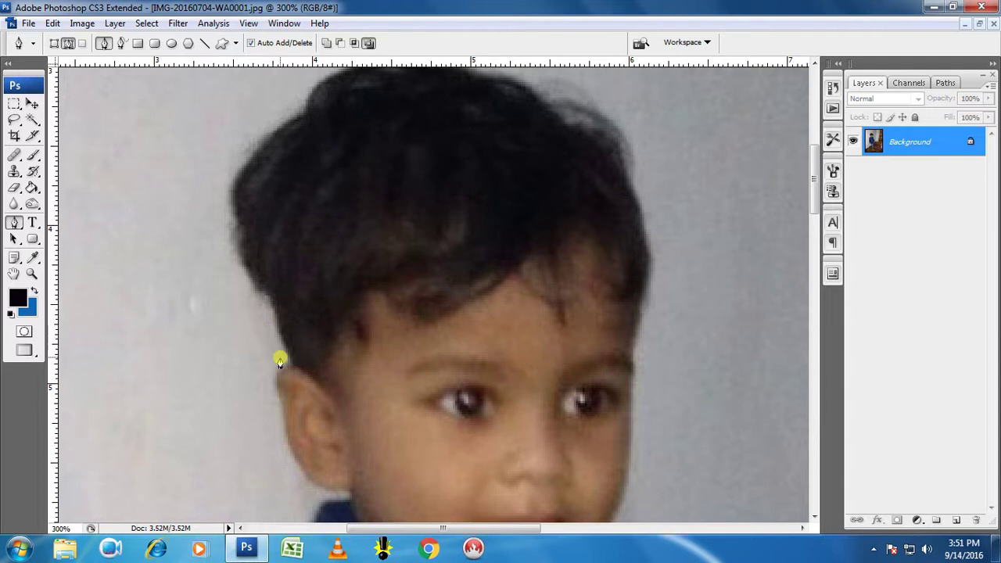
scroll(280, 360, up, 1)
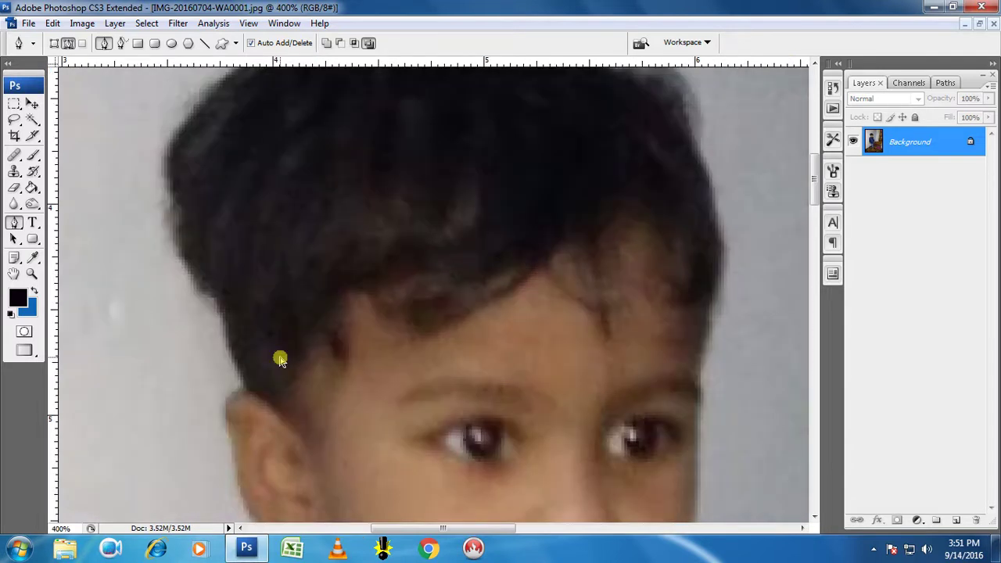
scroll(280, 360, up, 1)
- Start the pen path above the ear and run anchors up the side of the hair
mouse_move(280, 359)
mouse_down()
mouse_move(398, 306)
mouse_move(423, 311)
mouse_move(390, 293)
mouse_up()
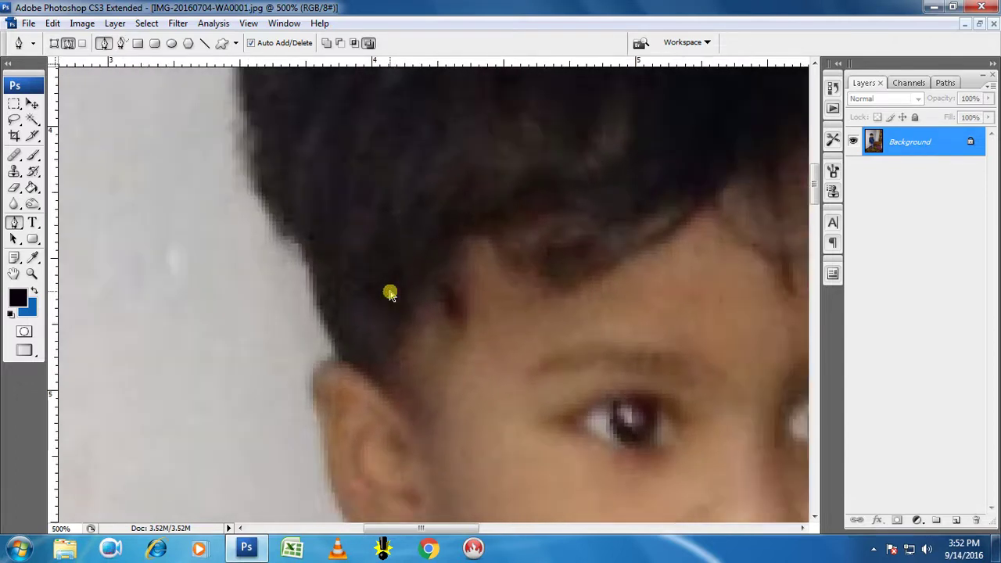
click(335, 351)
click(314, 298)
click(279, 234)
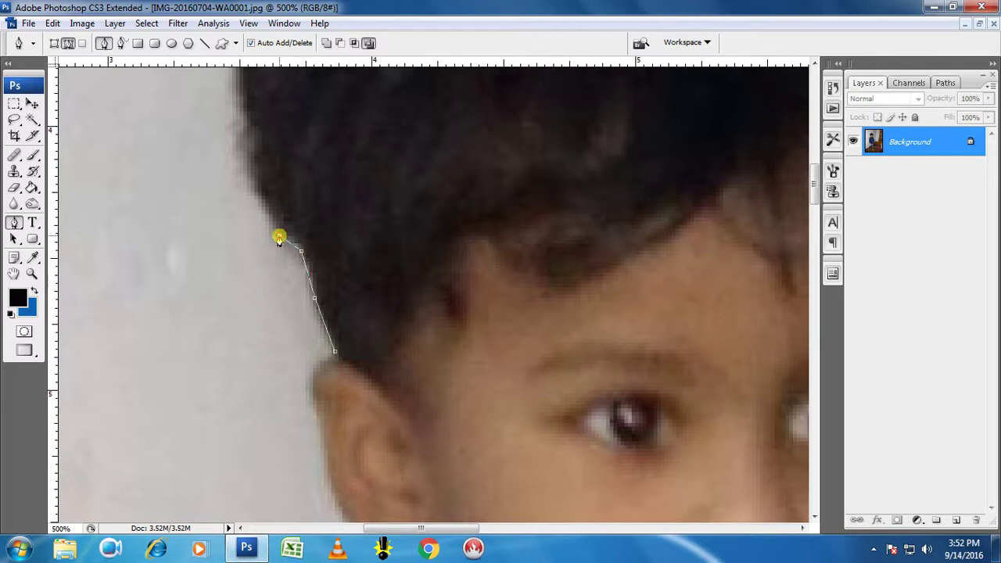
click(250, 191)
click(237, 146)
scroll(258, 145, up, 2)
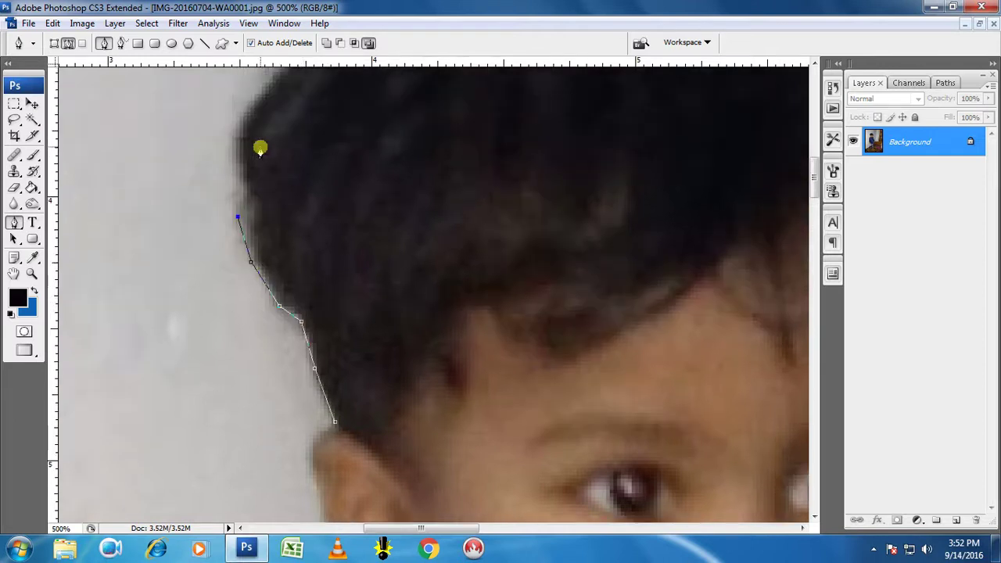
scroll(247, 172, up, 2)
click(235, 205)
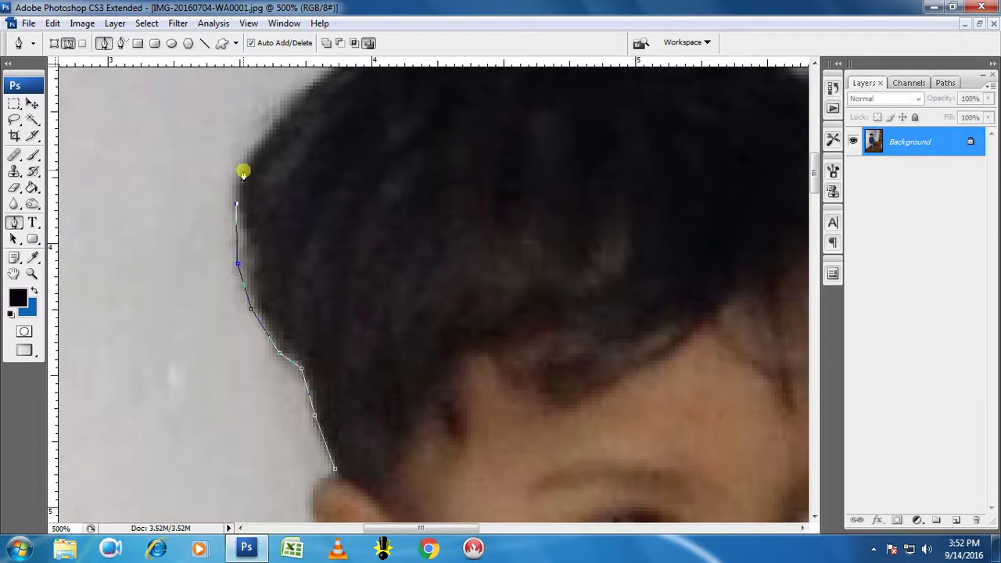
click(243, 172)
- Curve the path over the hair bulge and across the crown, making the crown anchor a corner
scroll(295, 145, up, 3)
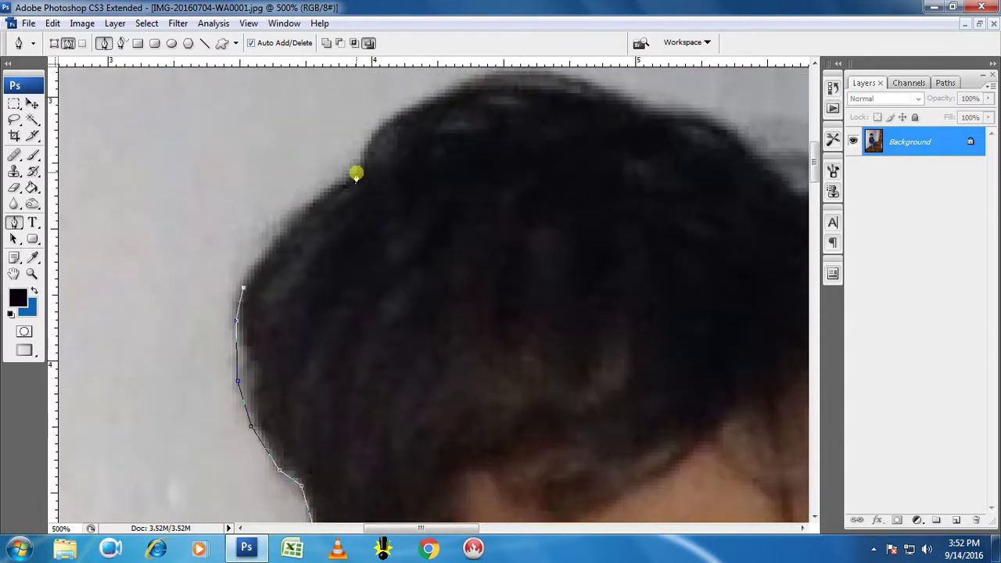
click(356, 173)
mouse_move(356, 174)
mouse_down()
mouse_move(430, 153)
mouse_move(451, 133)
mouse_up()
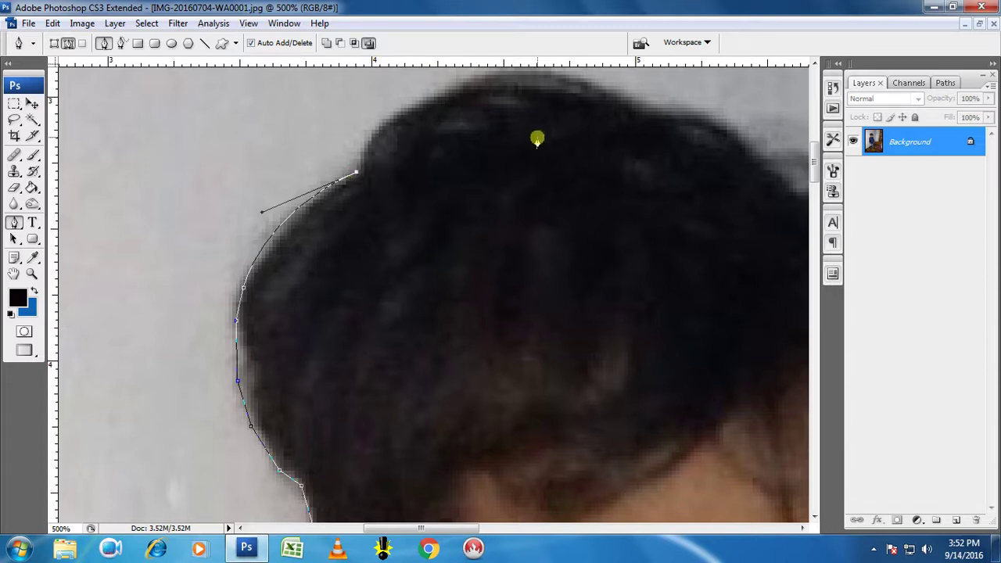
drag(537, 138, 525, 273)
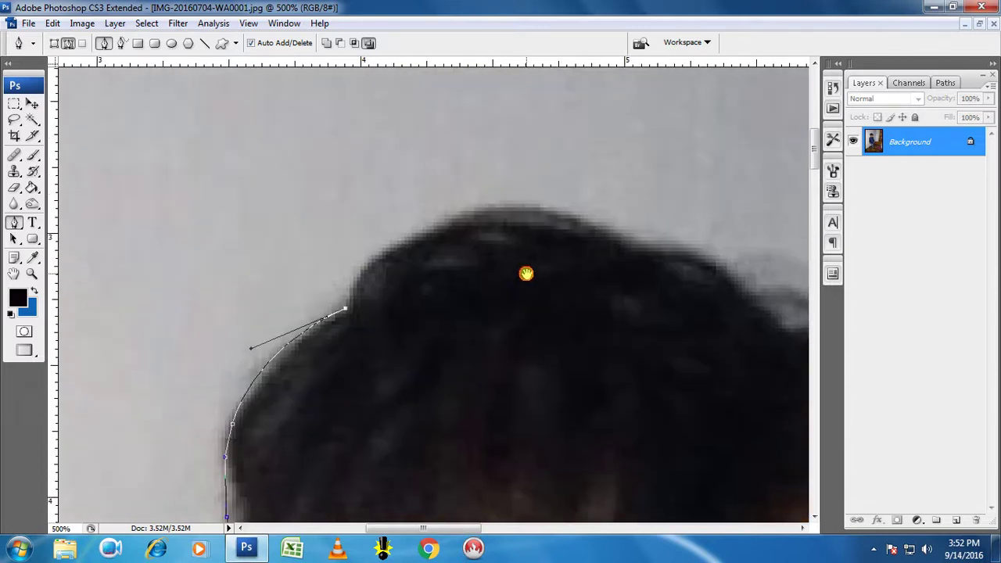
click(541, 211)
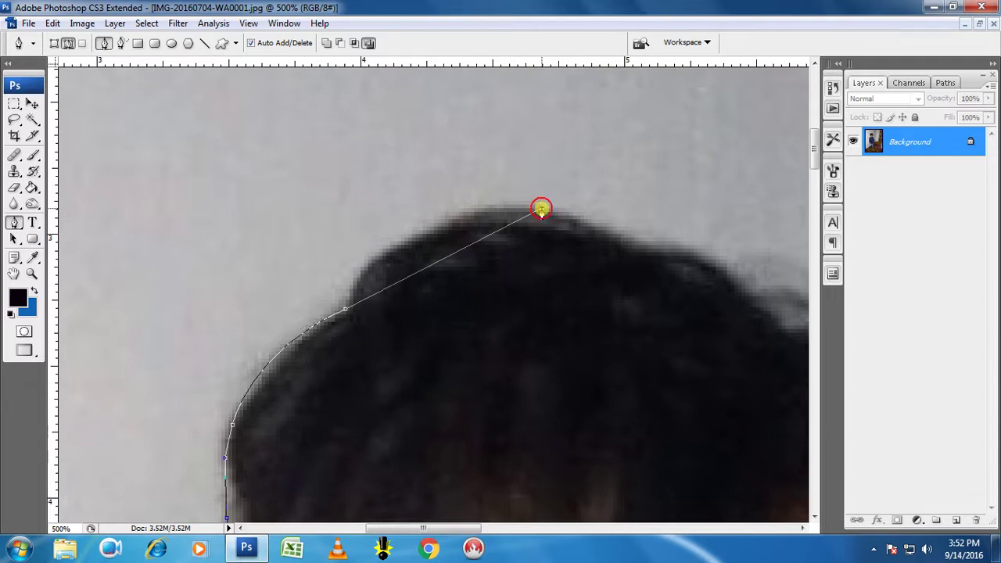
mouse_move(541, 212)
mouse_down()
mouse_move(519, 226)
mouse_move(554, 206)
mouse_move(729, 201)
mouse_up()
click(730, 201)
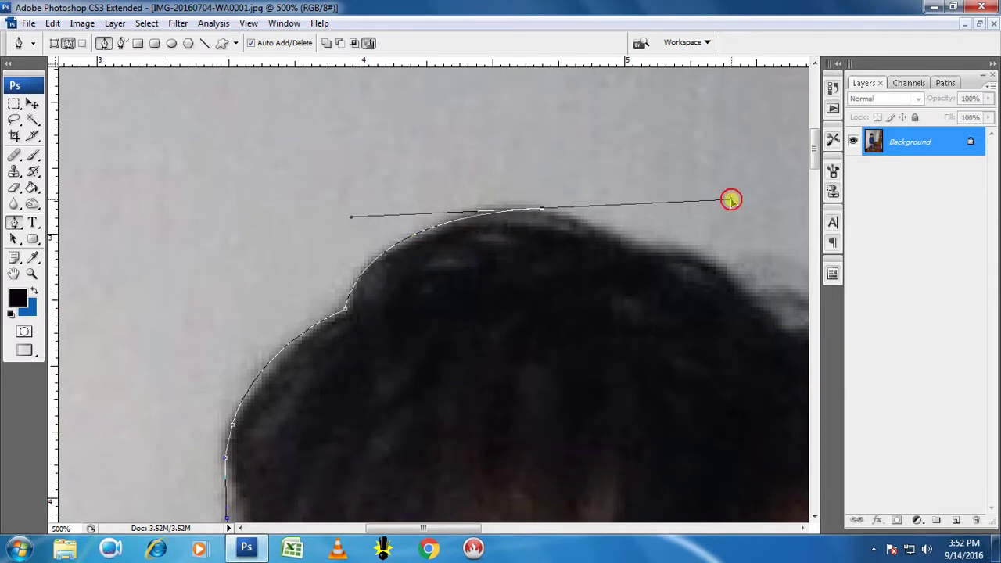
click(543, 212)
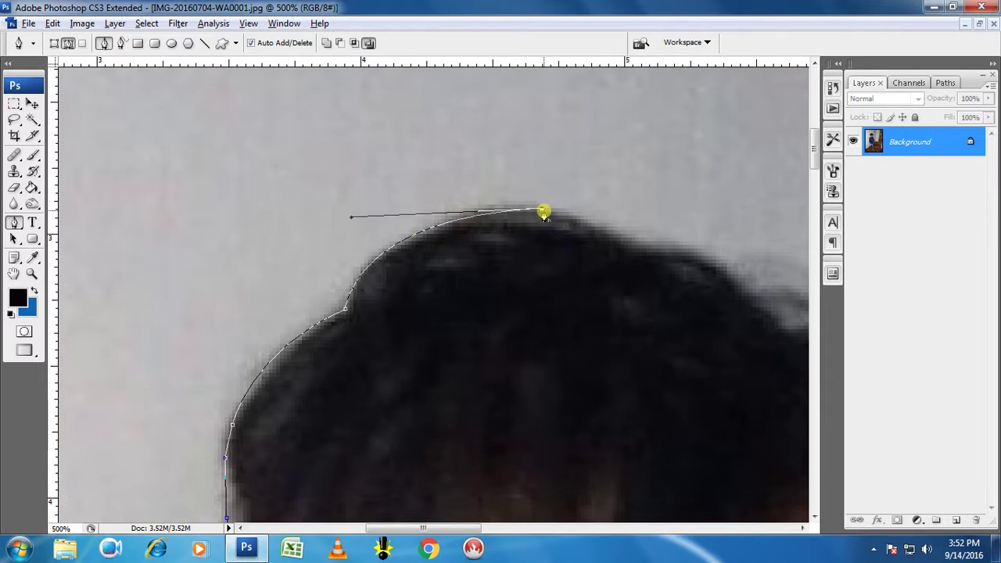
mouse_move(656, 266)
mouse_down()
mouse_move(548, 208)
mouse_move(571, 217)
mouse_up()
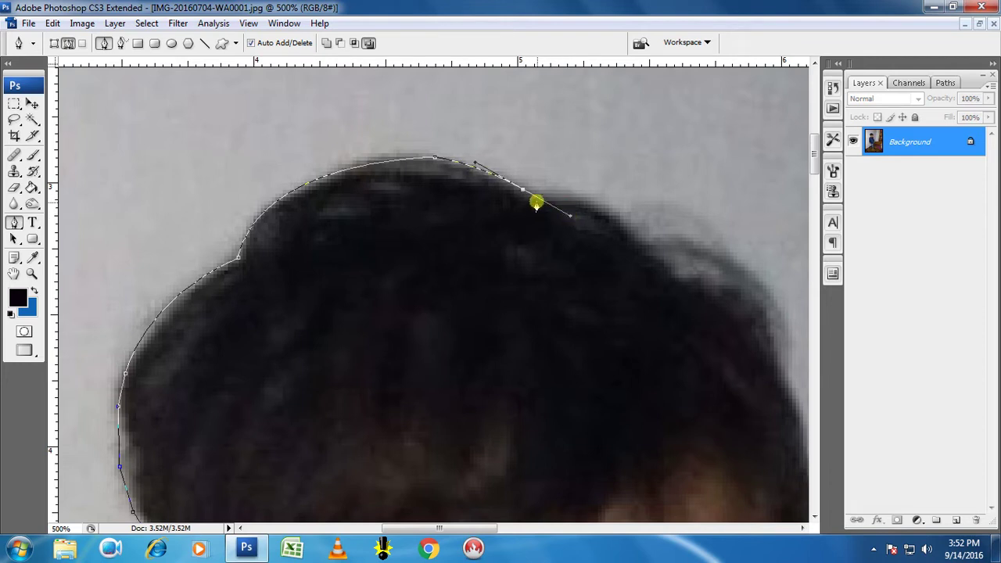
- Continue the path with curved corner anchors down the right edge of the hair
click(523, 190)
drag(645, 239, 677, 294)
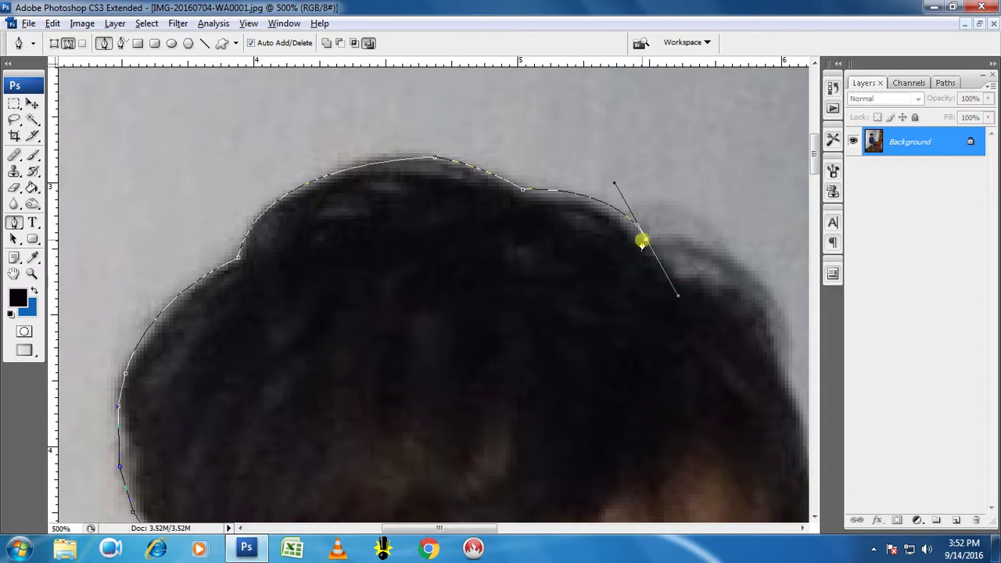
click(649, 244)
mouse_move(711, 315)
mouse_down()
mouse_move(464, 210)
mouse_move(501, 275)
mouse_up()
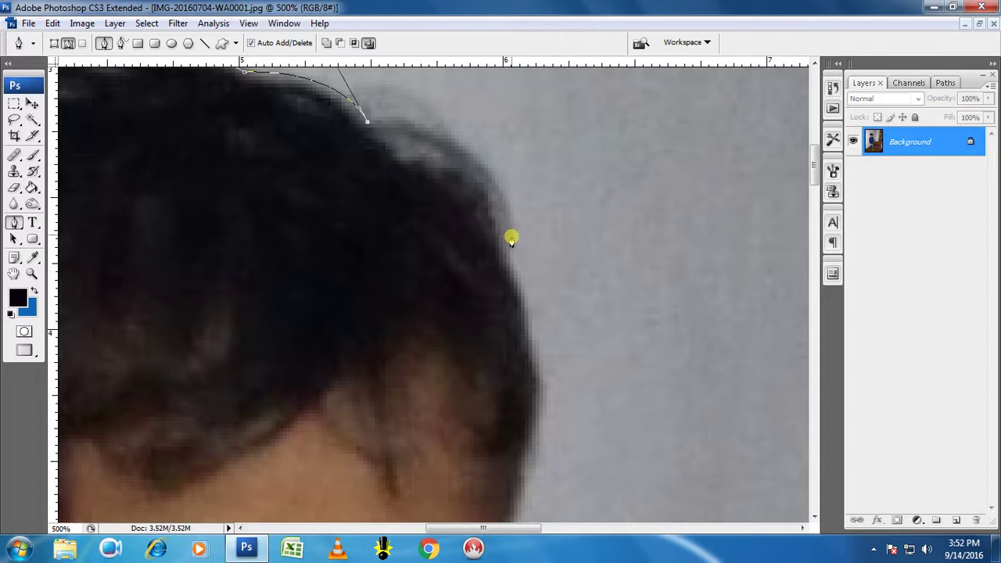
mouse_move(510, 254)
mouse_down()
mouse_move(518, 380)
mouse_move(502, 397)
mouse_up()
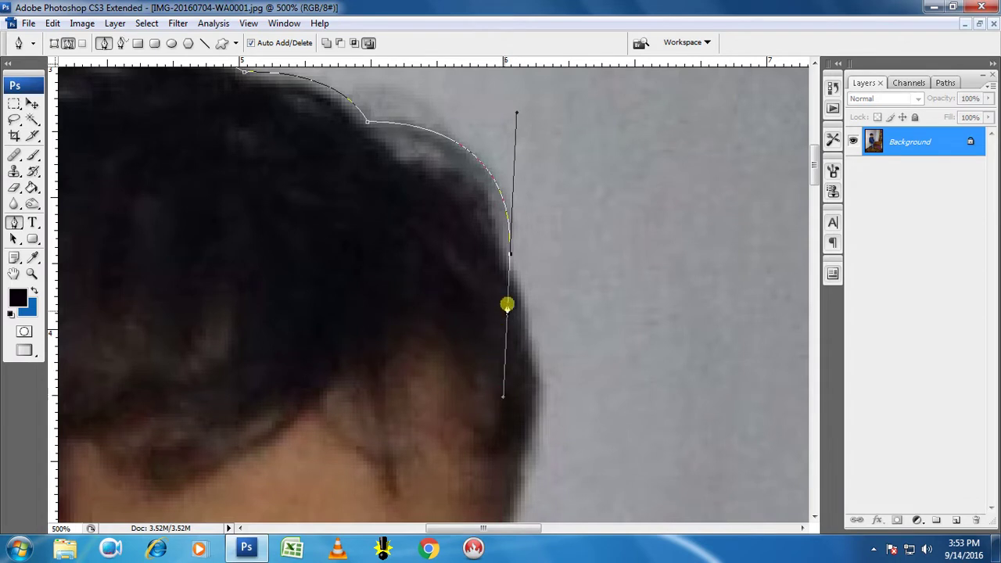
alt+click(510, 254)
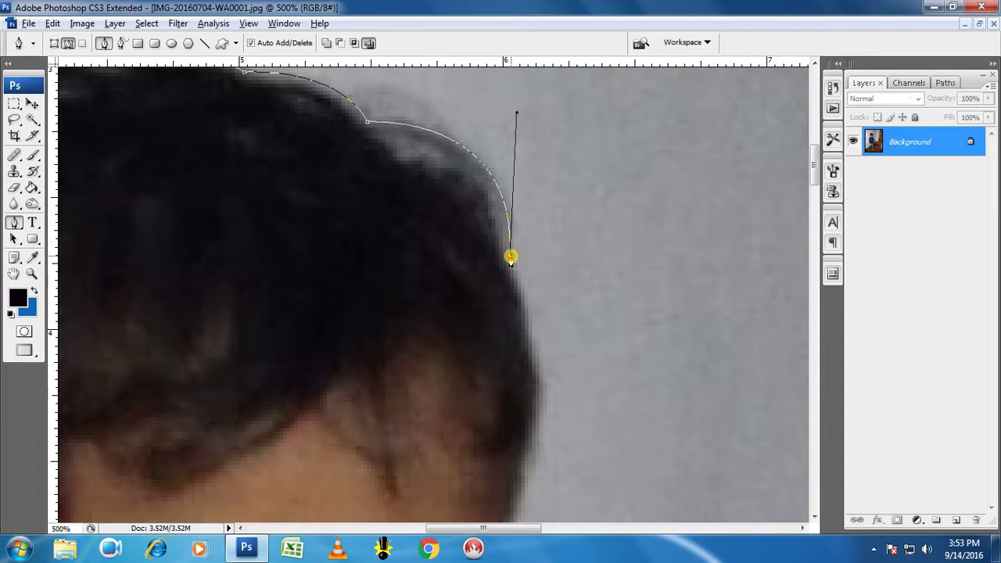
click(524, 297)
- Trace beside the forehead, temple, cheek and chin, then straight down to the collar
drag(540, 396, 547, 292)
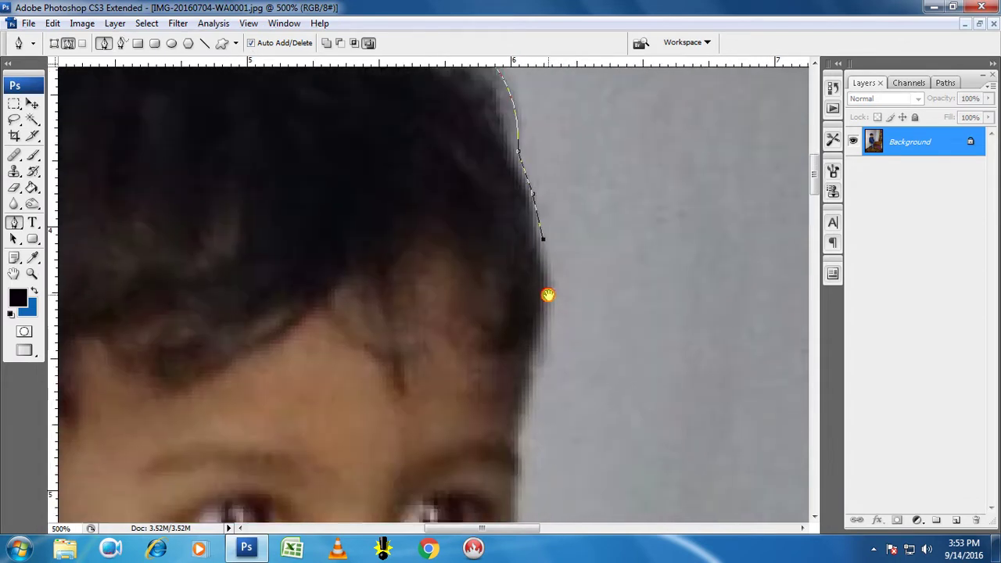
drag(535, 365, 514, 407)
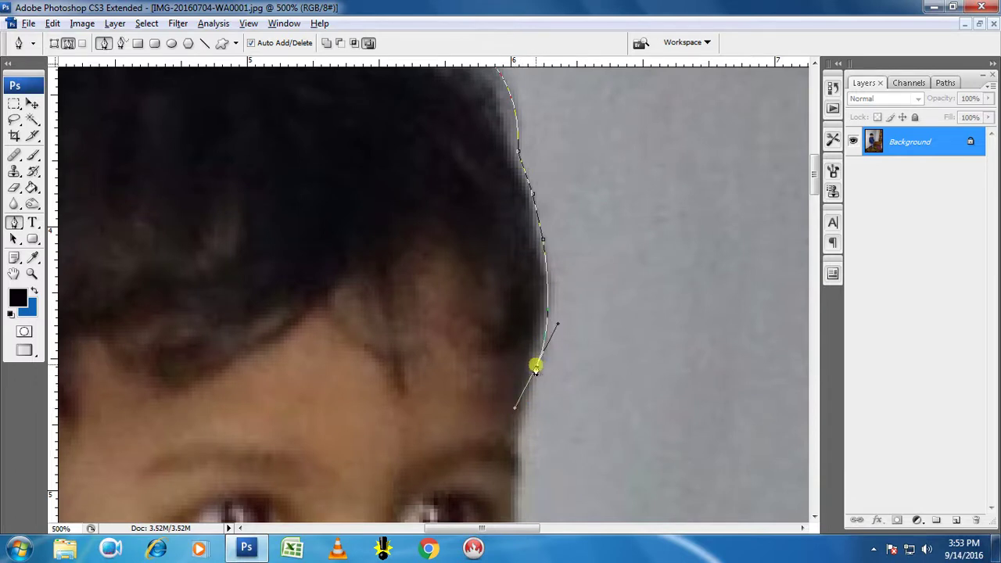
alt+click(536, 366)
drag(518, 393, 552, 270)
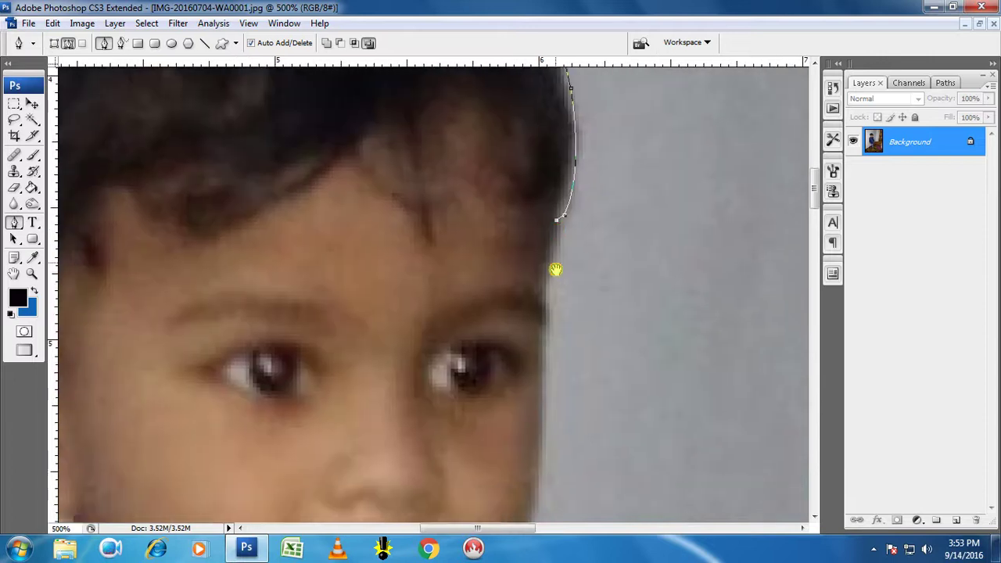
click(546, 296)
click(541, 400)
drag(542, 451, 572, 292)
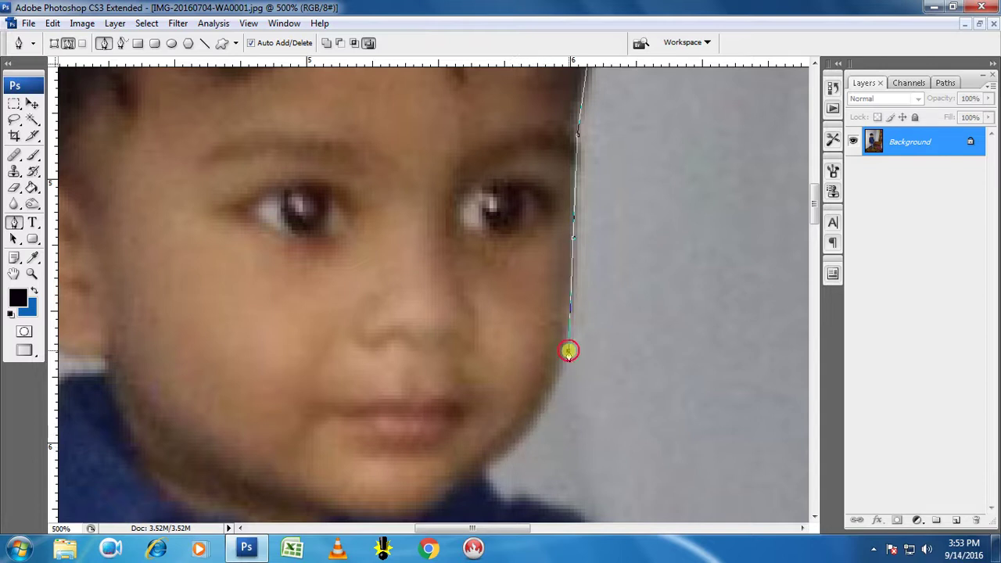
click(568, 351)
mouse_move(487, 470)
mouse_down()
mouse_move(390, 325)
mouse_move(405, 318)
mouse_up()
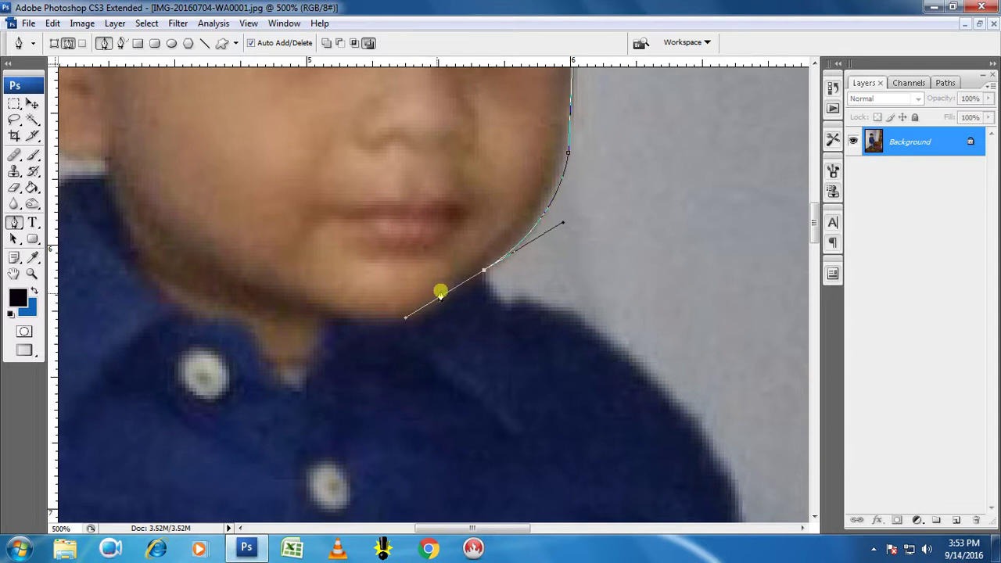
alt+click(484, 271)
click(501, 304)
- Curve the path along the shirt shoulder and down the shirt edge
drag(633, 367, 662, 426)
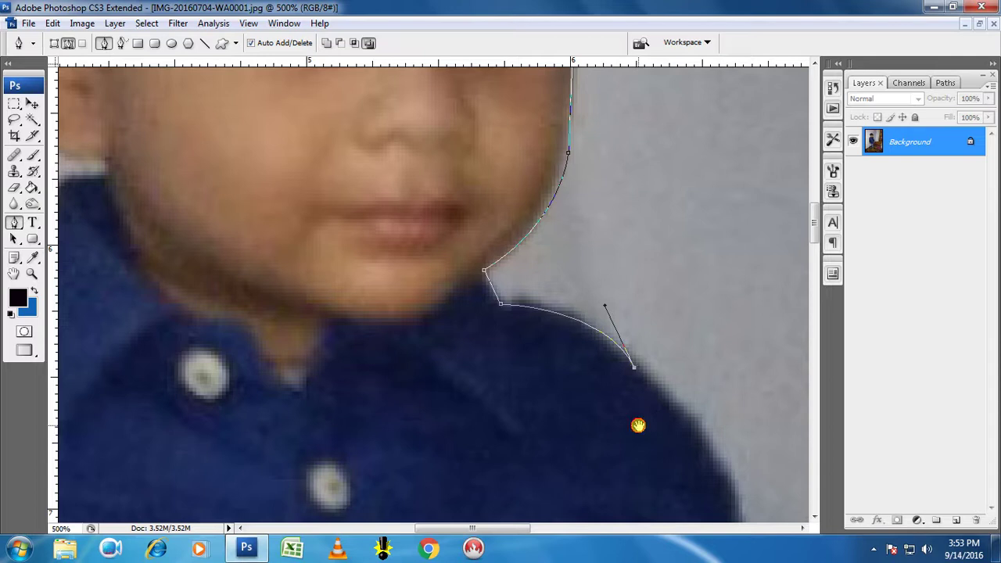
mouse_move(638, 425)
mouse_down()
mouse_move(467, 281)
mouse_move(378, 226)
mouse_up()
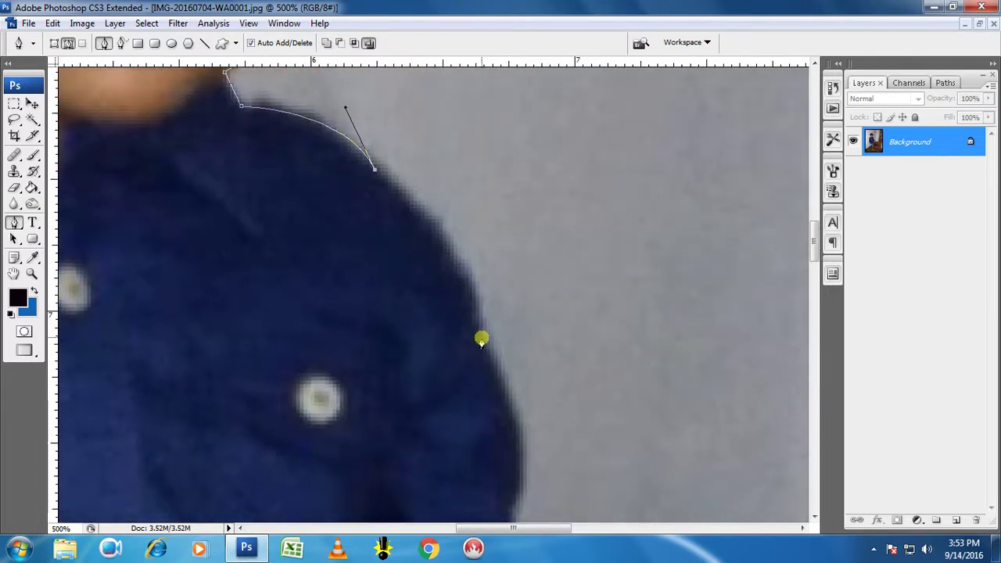
drag(483, 336, 467, 402)
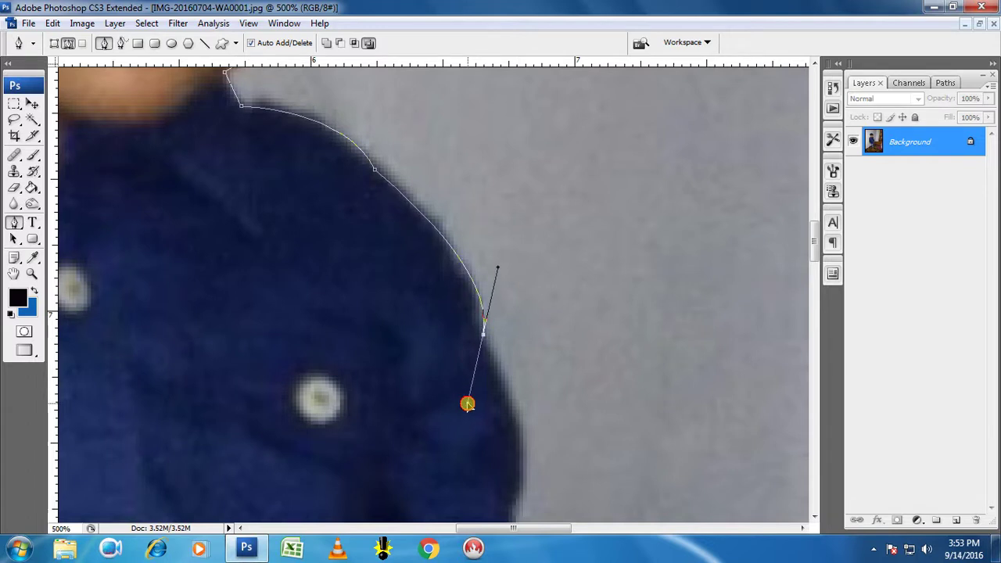
key(super)
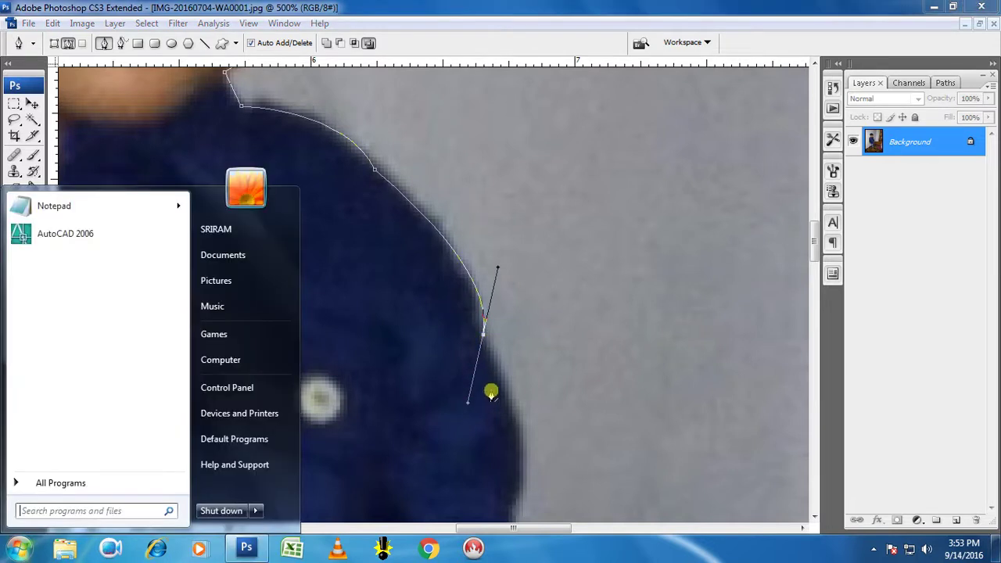
key(Escape)
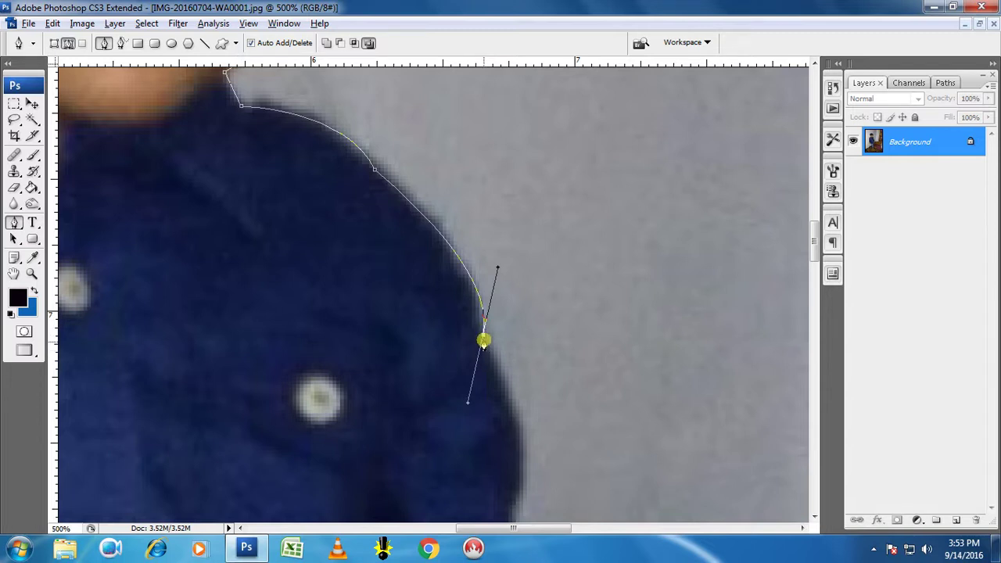
alt+click(485, 334)
scroll(496, 357, down, 1)
scroll(496, 357, down, 1)
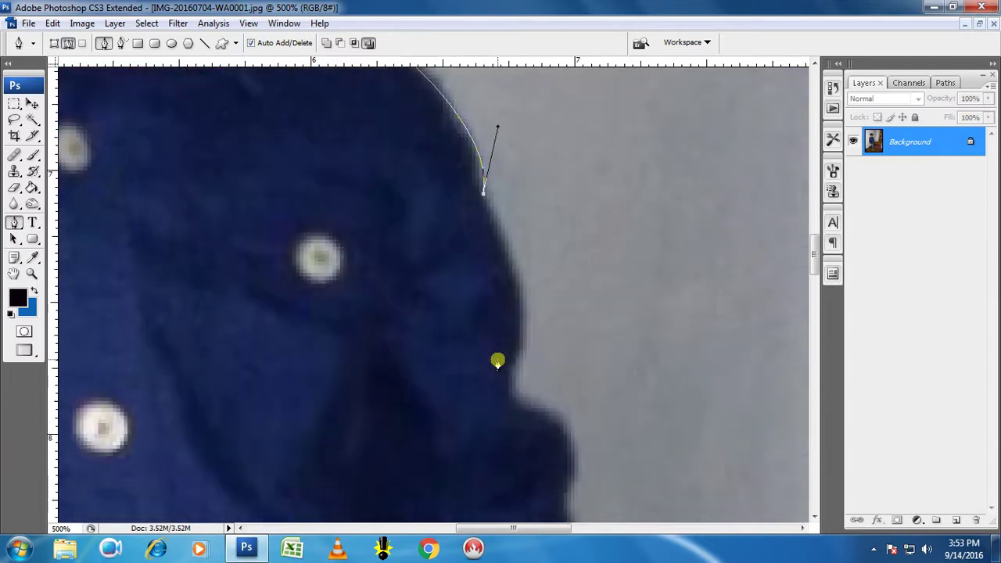
drag(509, 380, 465, 445)
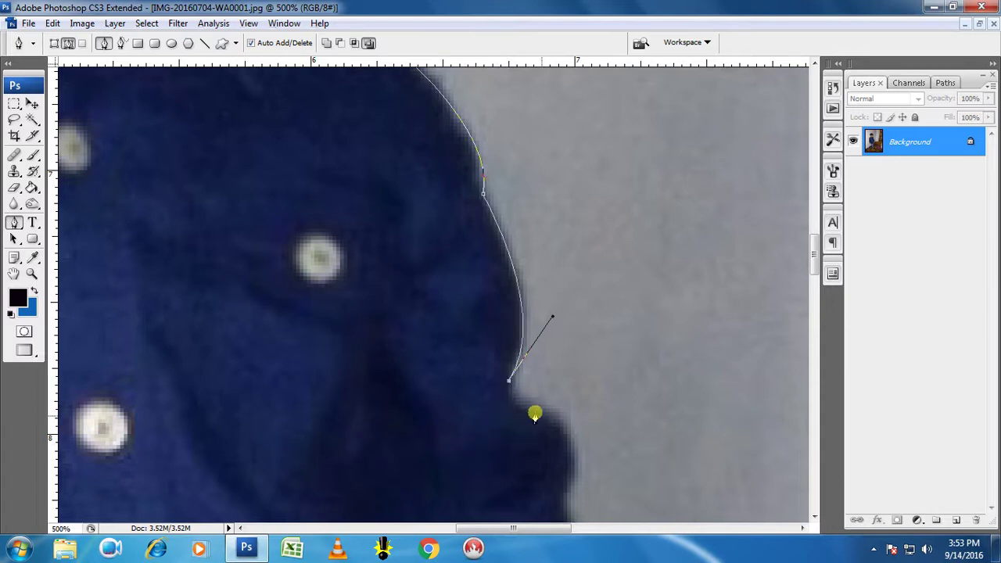
- Trace around the shirt bulge and down the sleeve to a corner anchor at the cuff
drag(574, 413, 540, 253)
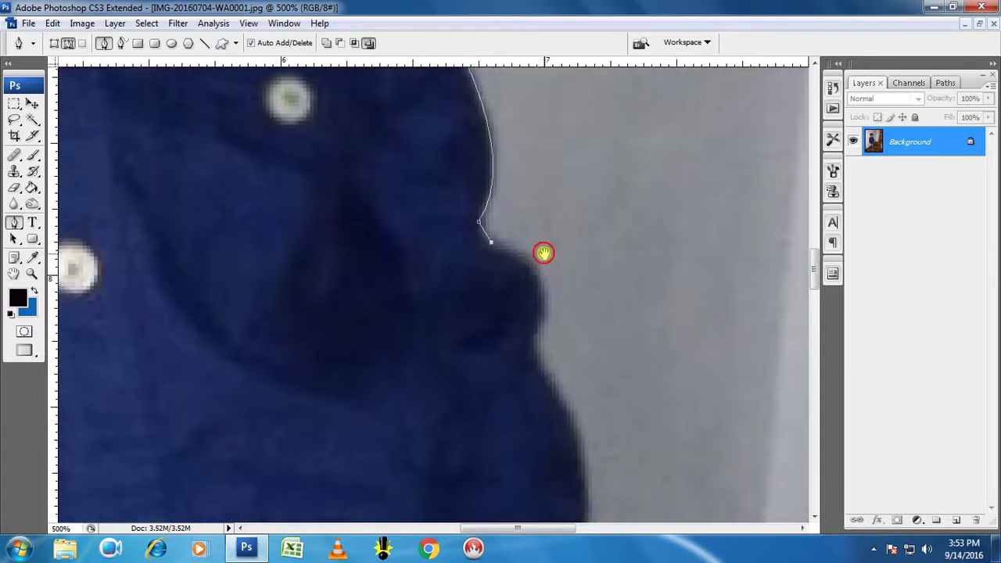
drag(538, 337, 509, 424)
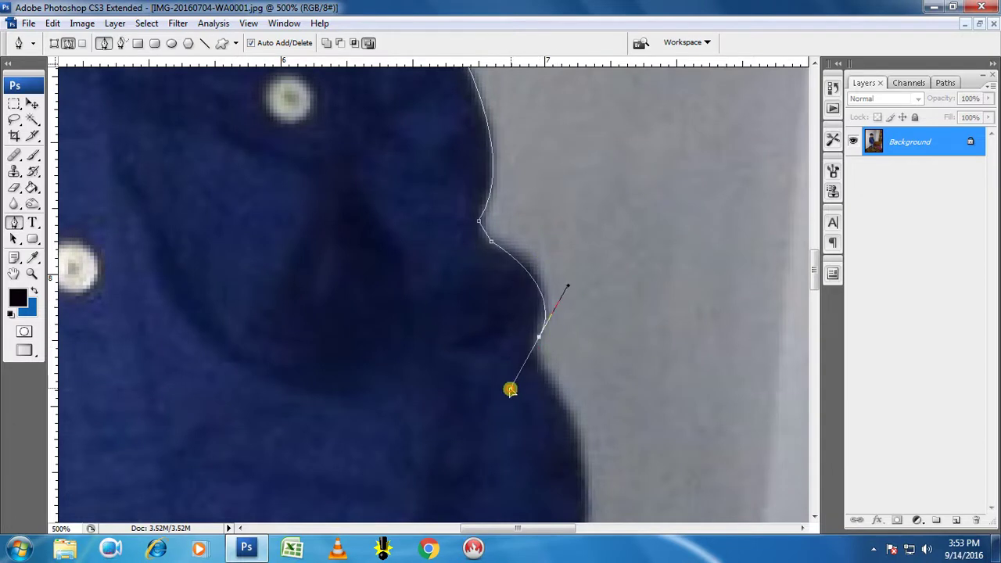
alt+click(538, 339)
drag(573, 414, 628, 479)
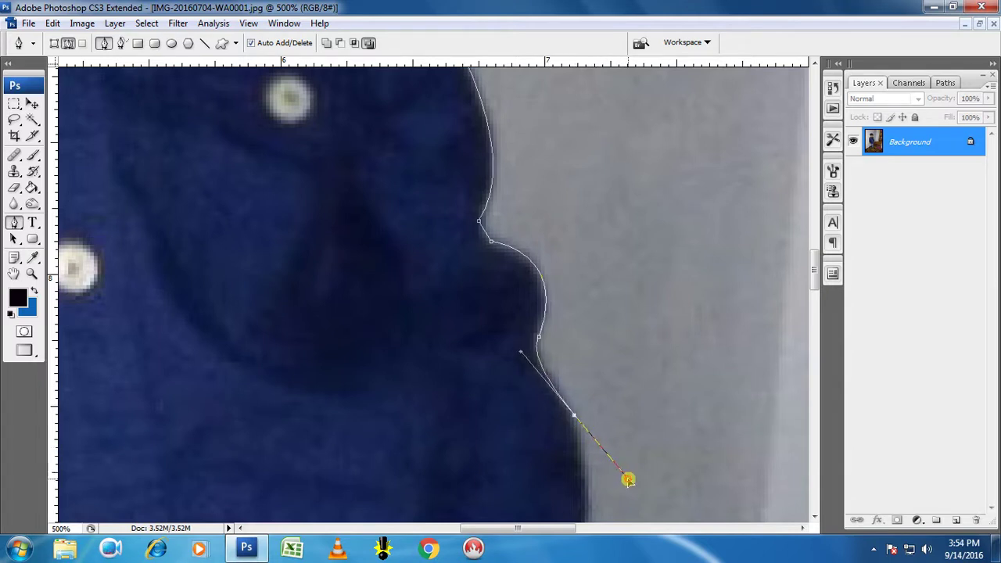
alt+click(575, 417)
drag(641, 419, 641, 201)
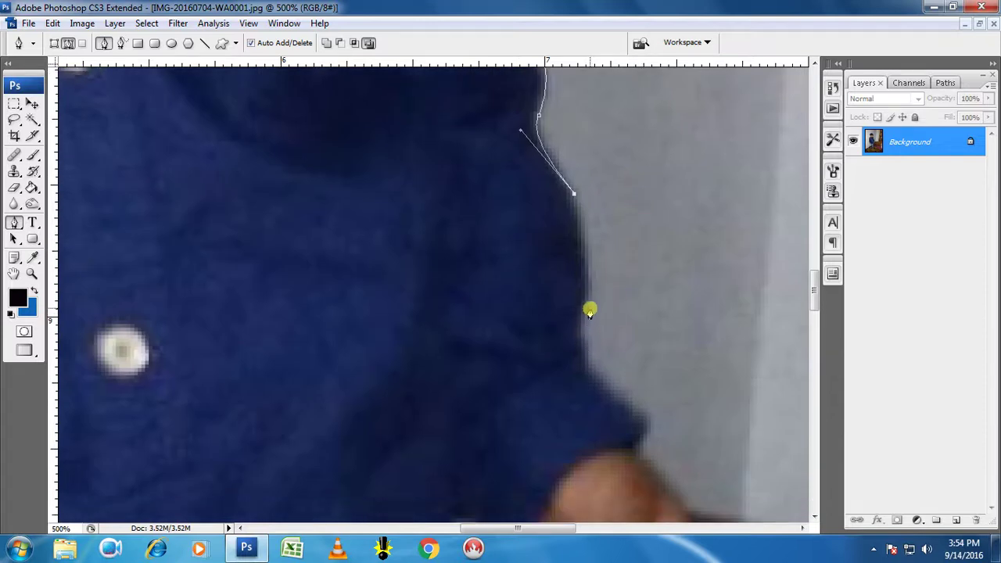
drag(588, 305, 581, 347)
drag(584, 336, 585, 345)
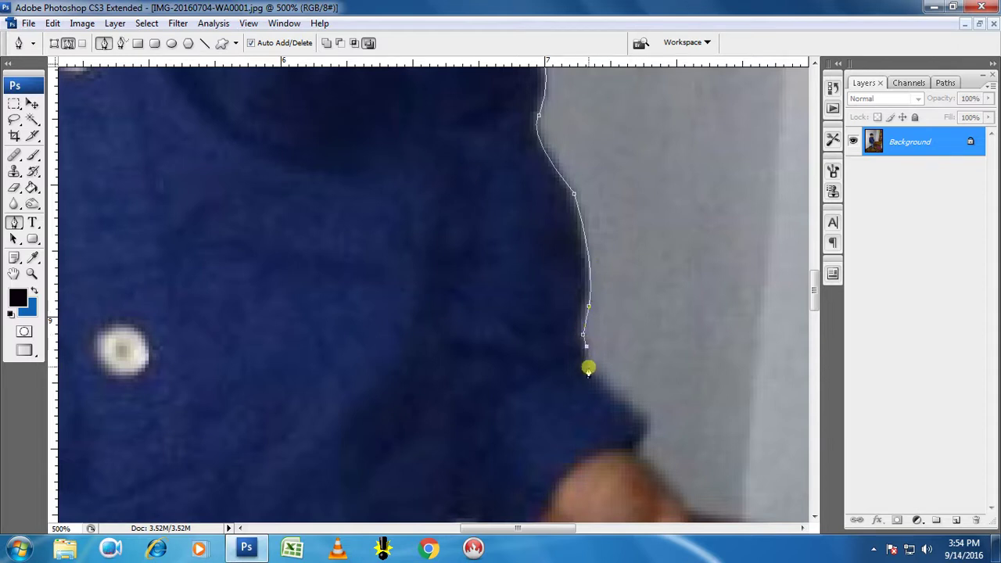
click(588, 365)
mouse_move(645, 426)
mouse_down()
mouse_move(574, 335)
mouse_move(568, 299)
mouse_up()
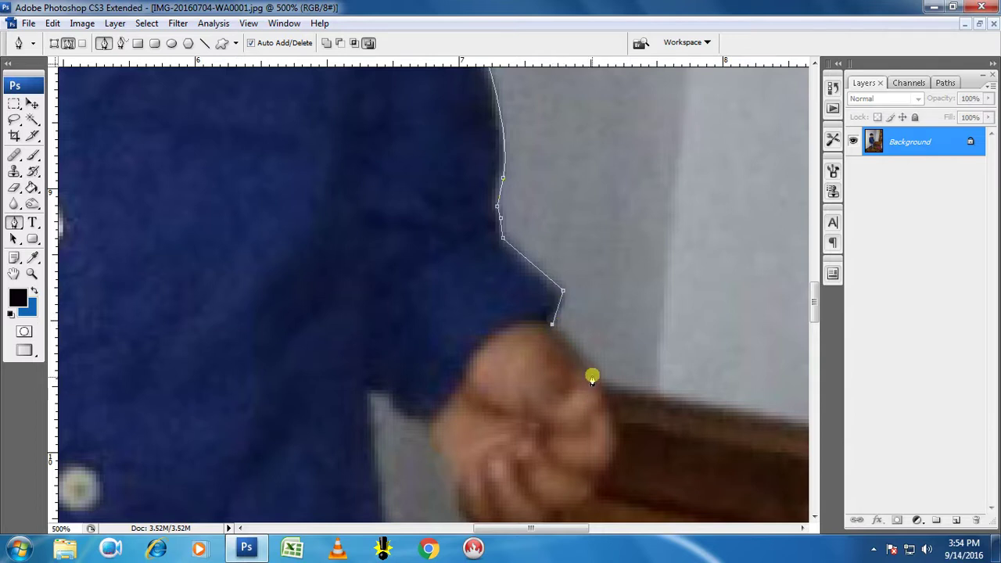
- Wrap the path around the fist's right side, bottom and left side with corner anchors
drag(616, 442, 613, 495)
alt+click(616, 444)
scroll(587, 395, down, 5)
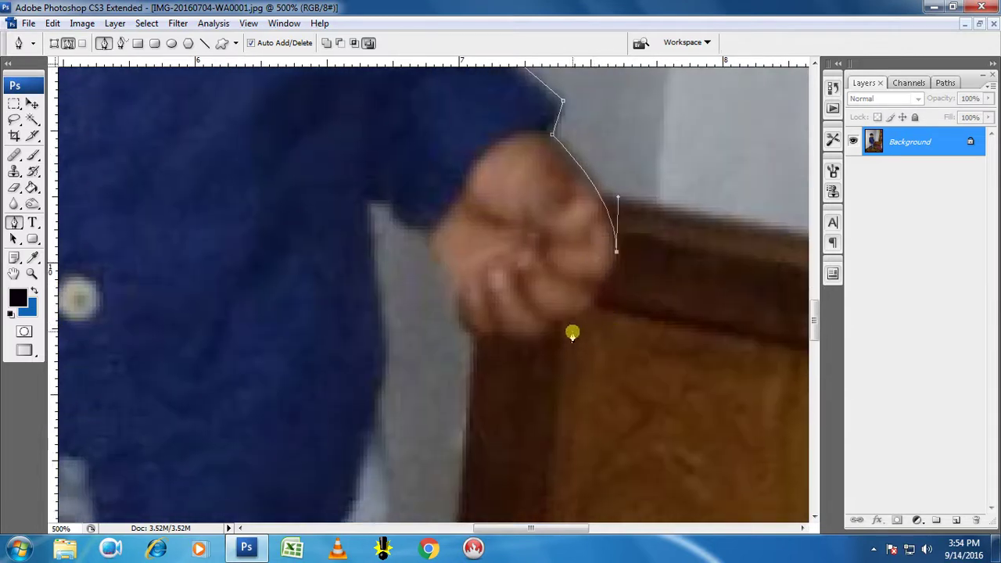
drag(551, 336, 499, 342)
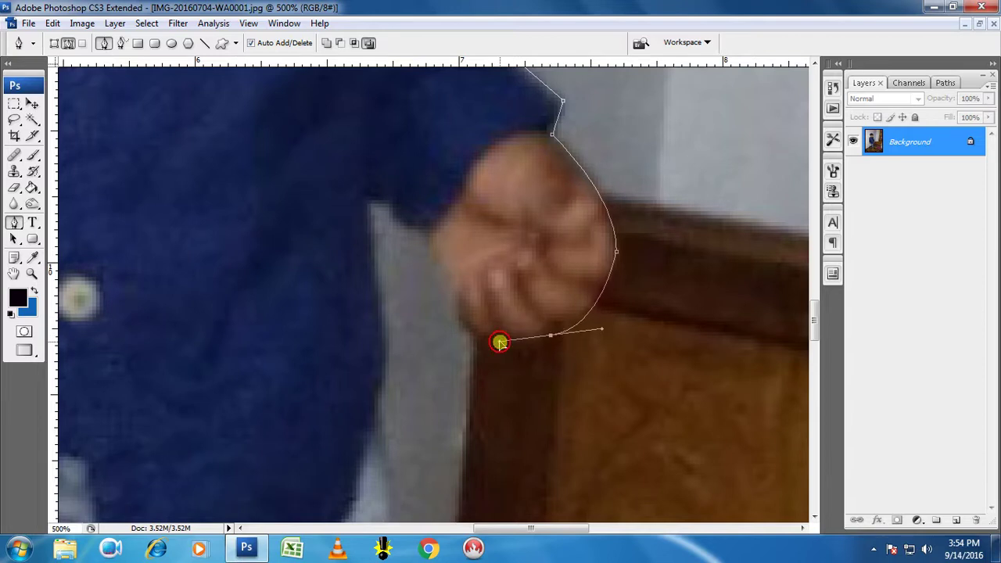
alt+click(549, 336)
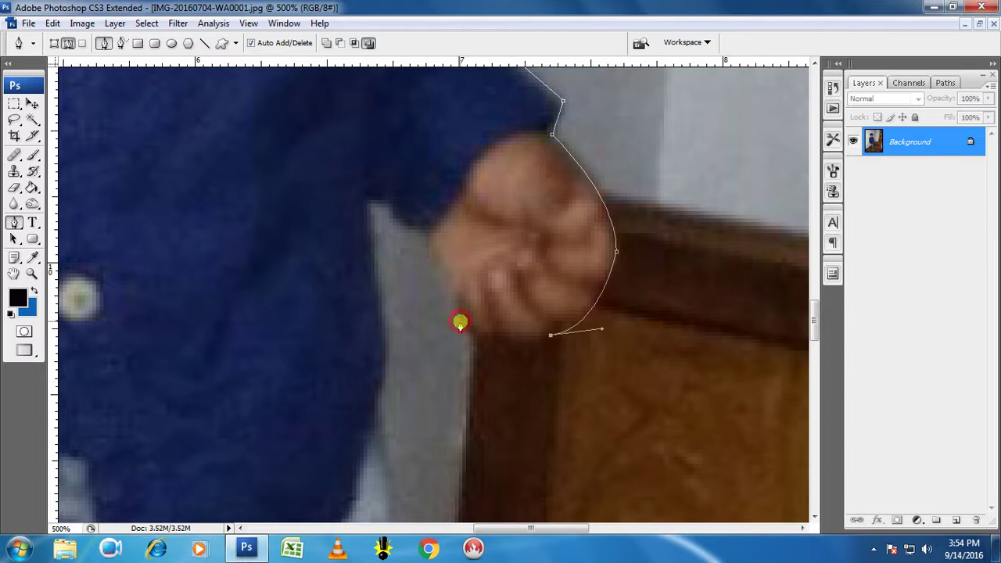
drag(459, 322, 437, 290)
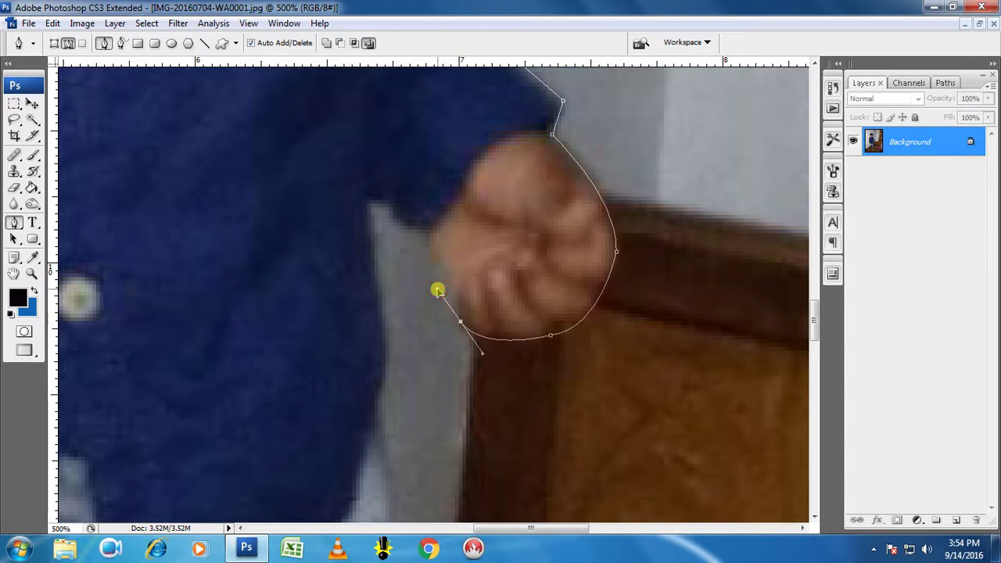
alt+click(460, 322)
drag(440, 274, 435, 231)
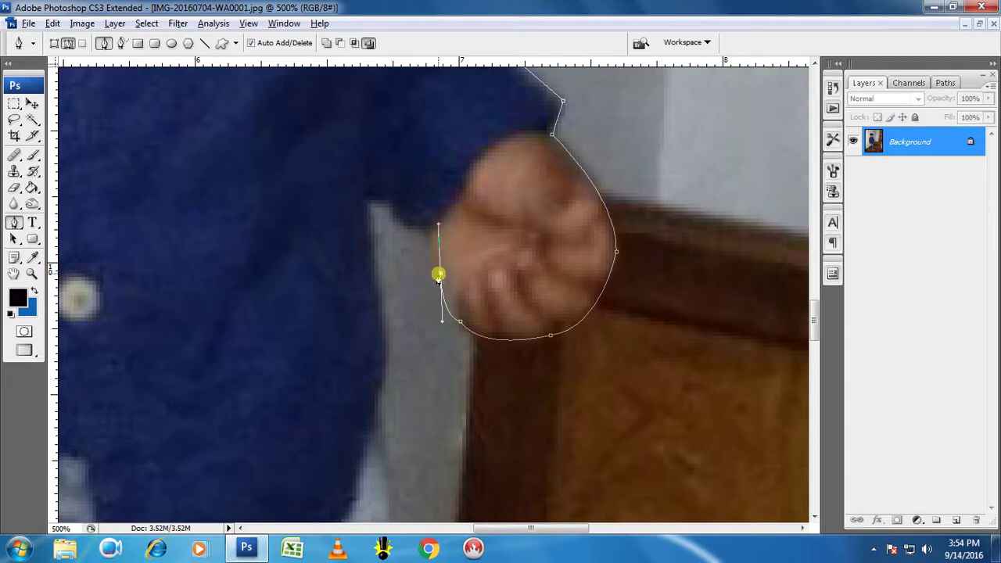
alt+click(440, 273)
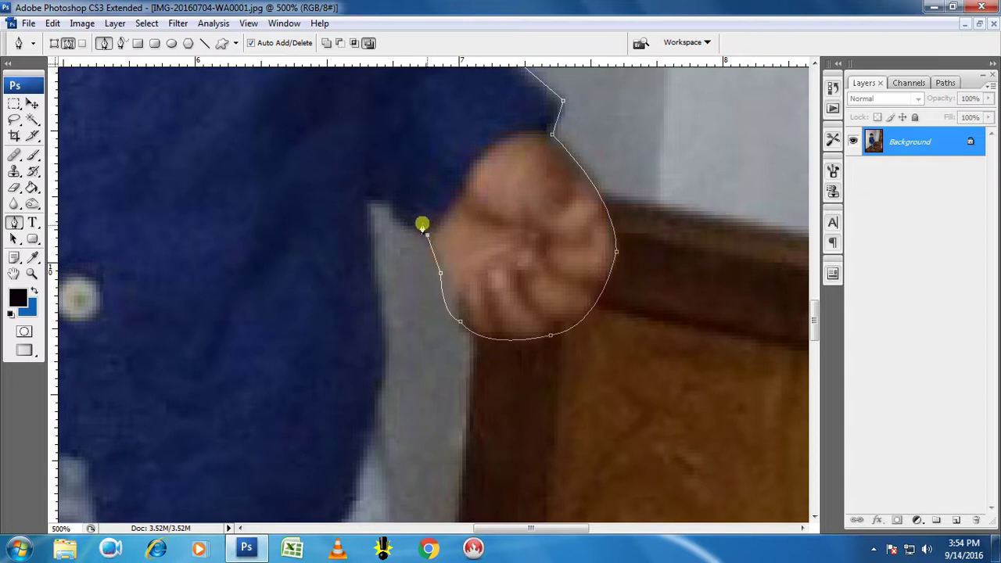
- Add corner anchors where the hand meets the sleeve and down the arm's inner edge
drag(390, 209, 396, 191)
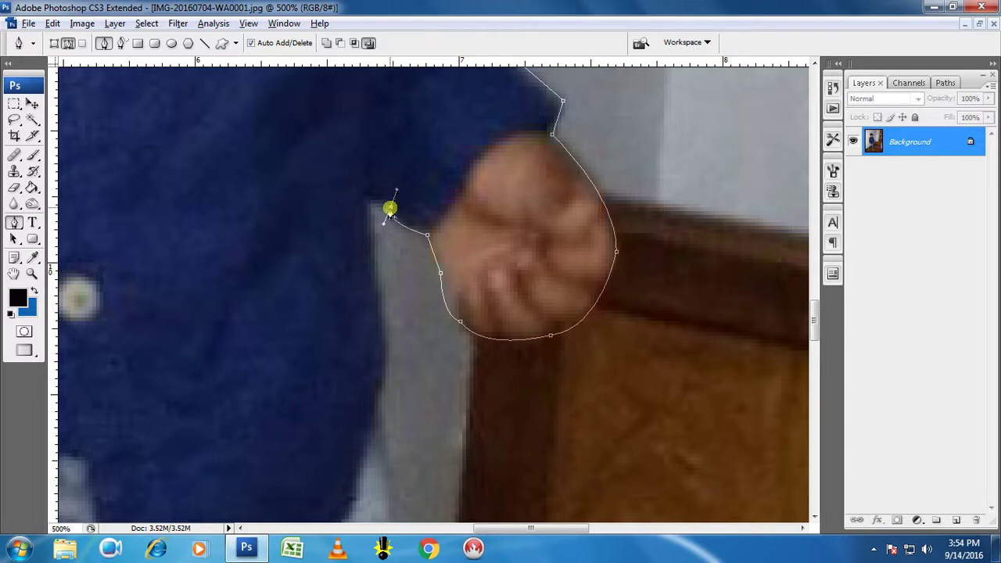
alt+click(390, 208)
scroll(398, 328, down, 1)
scroll(396, 327, down, 1)
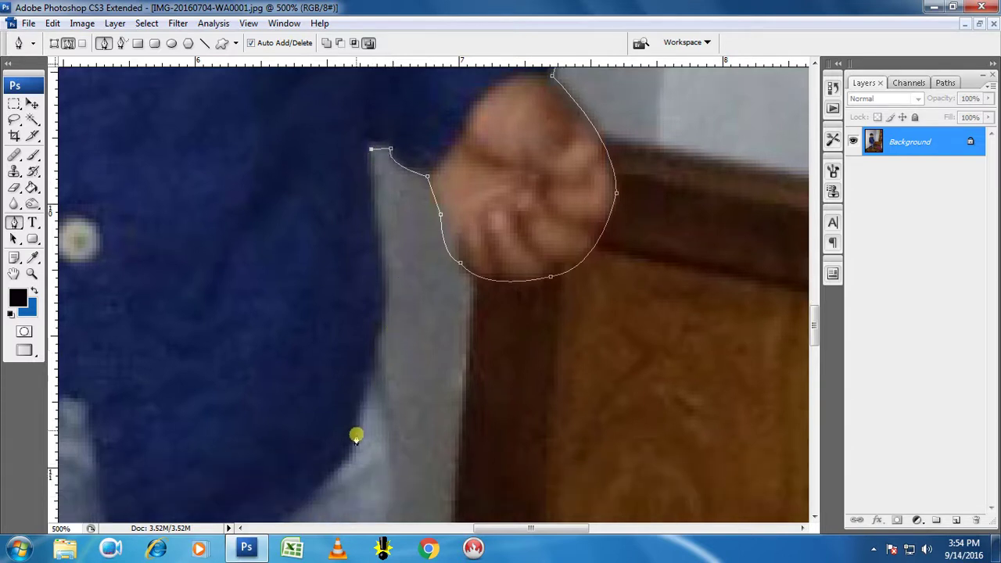
drag(373, 357, 342, 391)
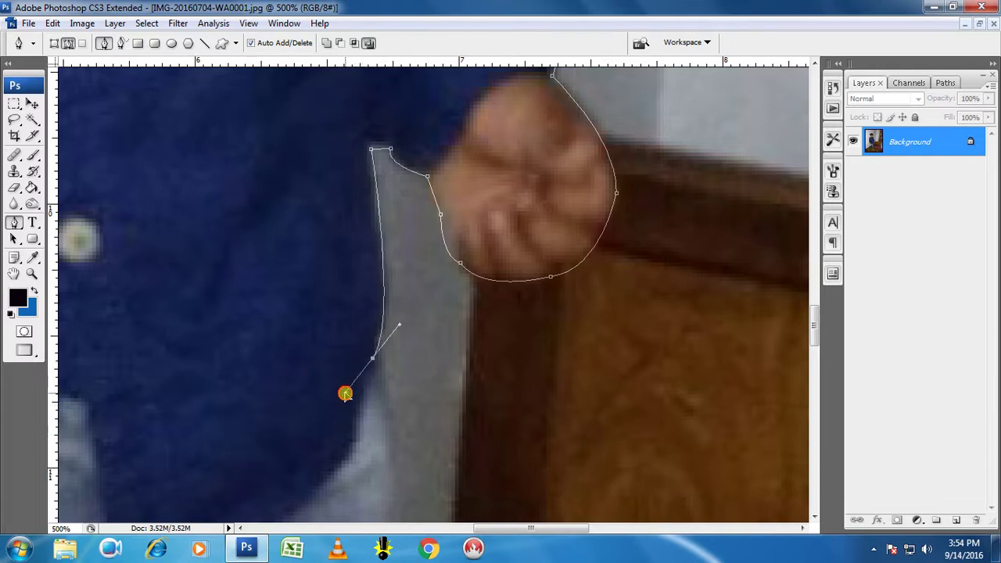
click(374, 360)
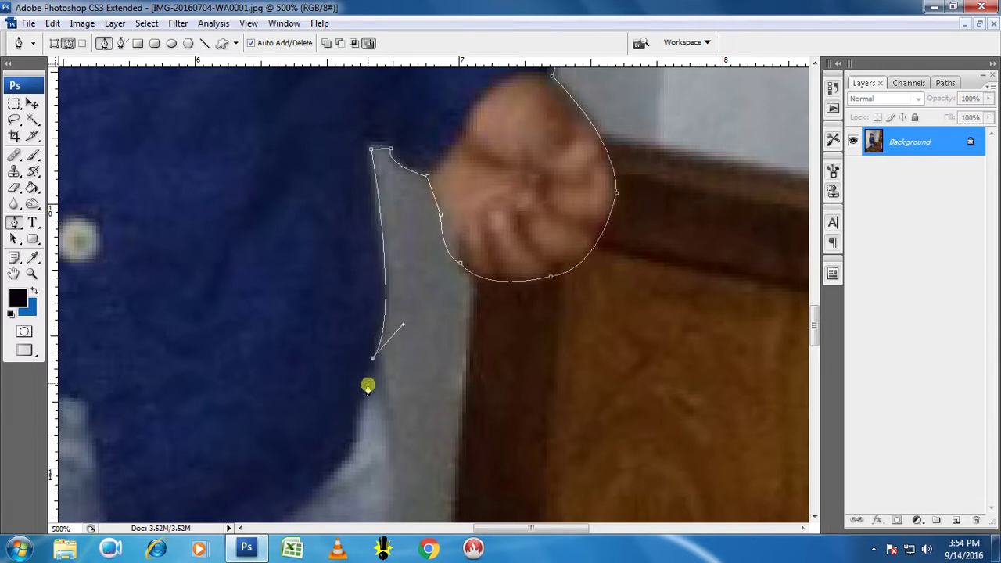
scroll(380, 352, down, 1)
- Zoom out to review the whole path, zoom back in, and undo the misplaced last anchor
scroll(391, 353, down, 1)
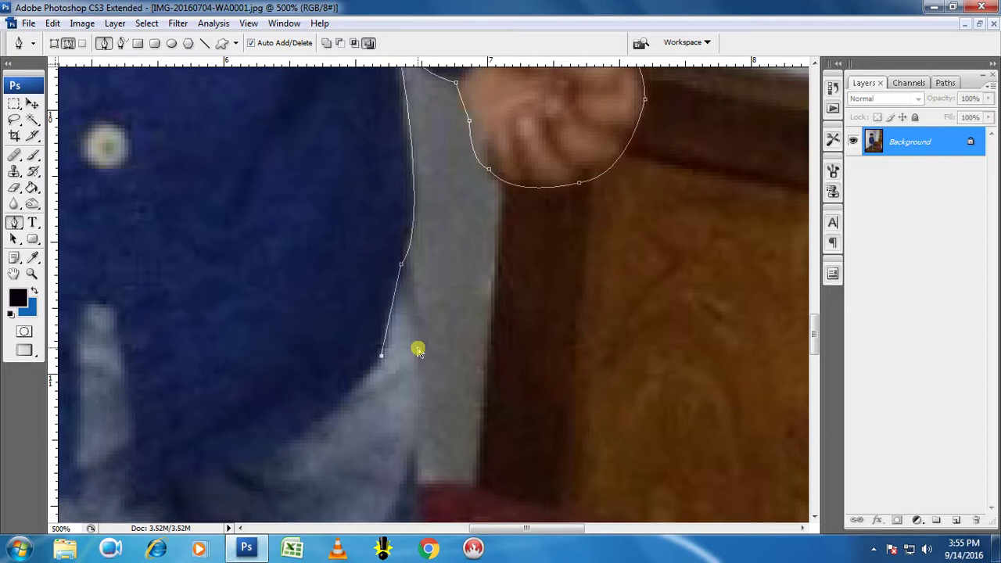
key(ctrl+minus)
key(ctrl+minus)
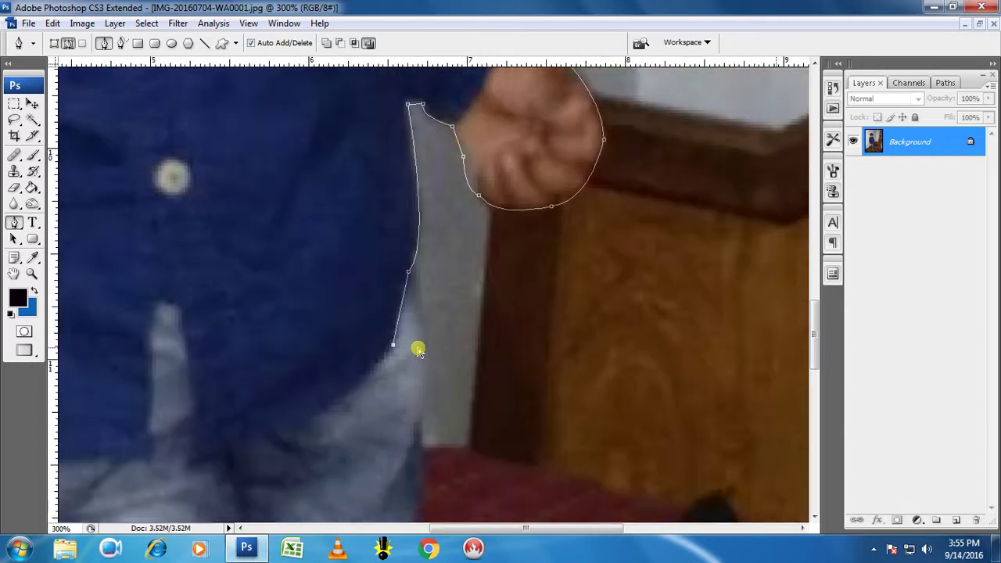
key(ctrl+minus)
key(ctrl+minus)
key(ctrl+minus)
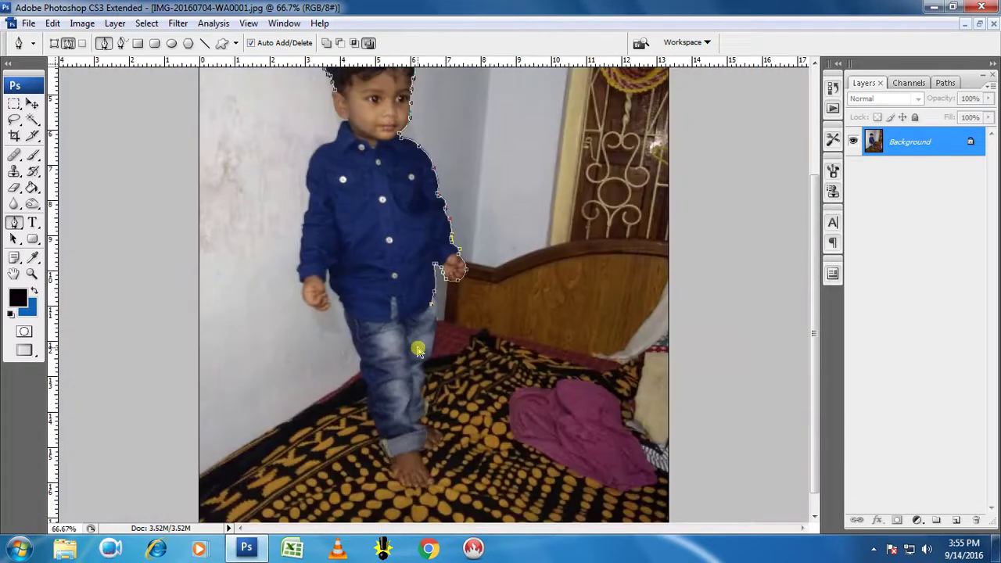
key(ctrl+plus)
key(ctrl+plus)
key(ctrl+plus)
key(ctrl+plus)
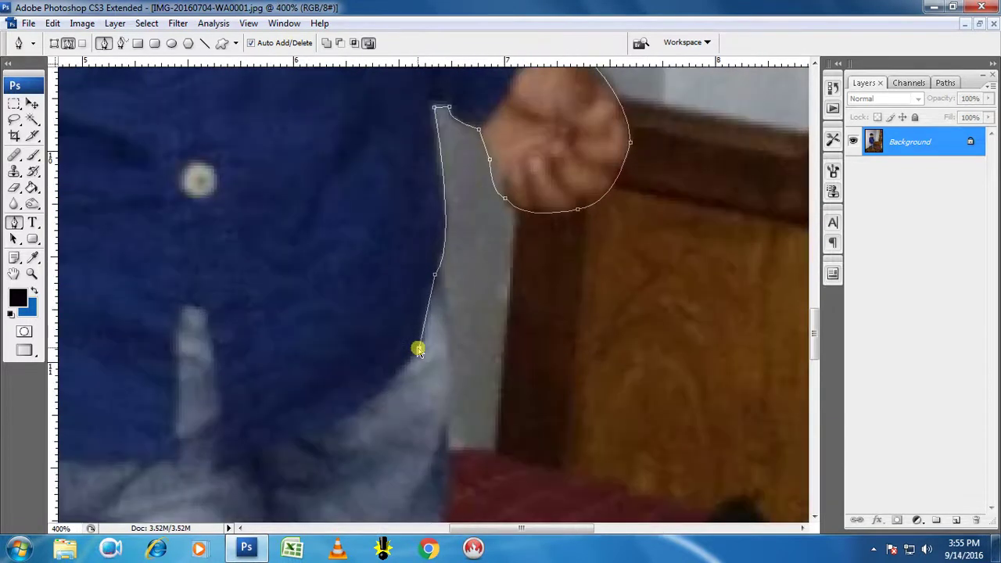
key(ctrl+plus)
key(ctrl+plus)
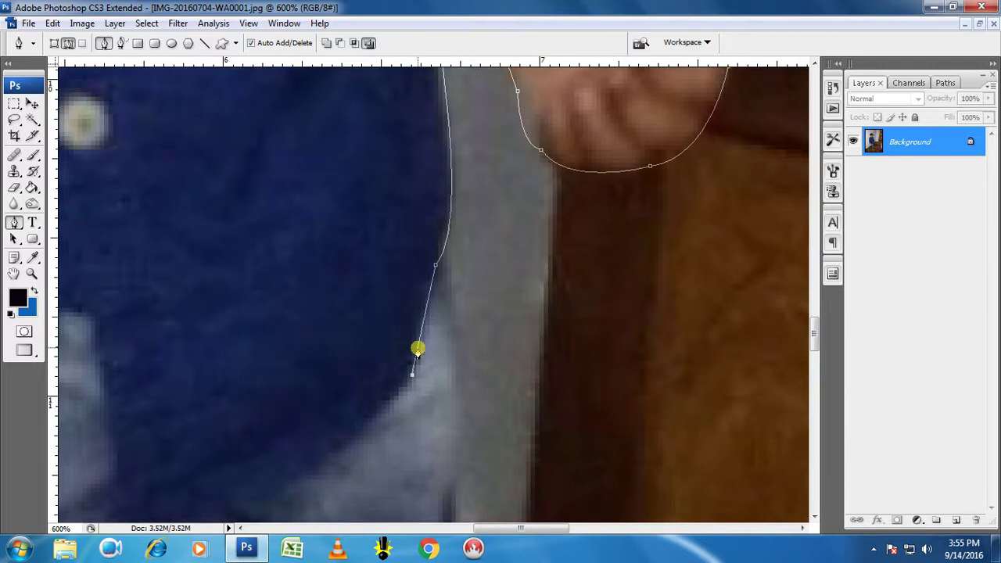
key(ctrl+z)
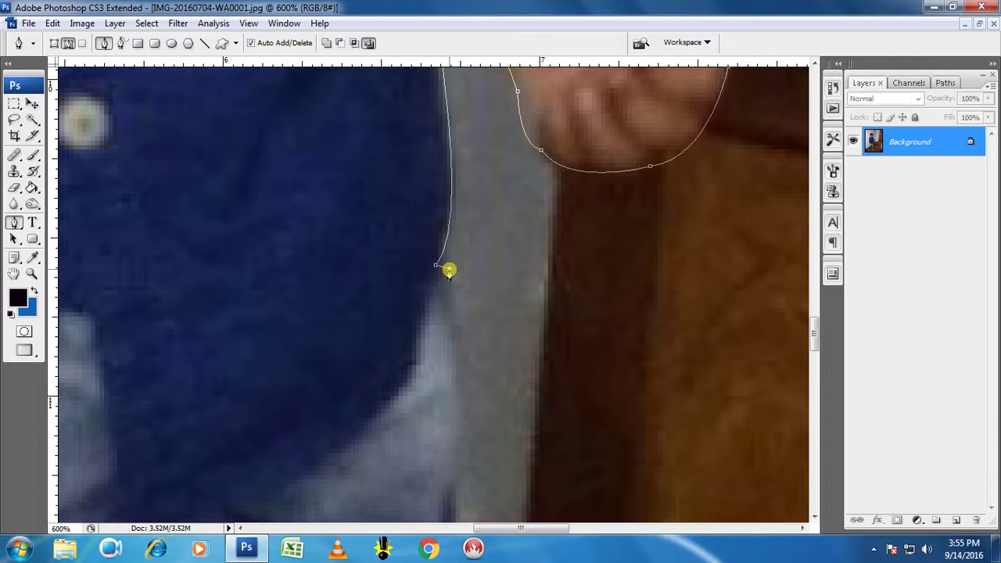
- Place pen anchors down the jeans' right edge to where they meet the bedspread
scroll(462, 339, down, 3)
scroll(462, 336, down, 3)
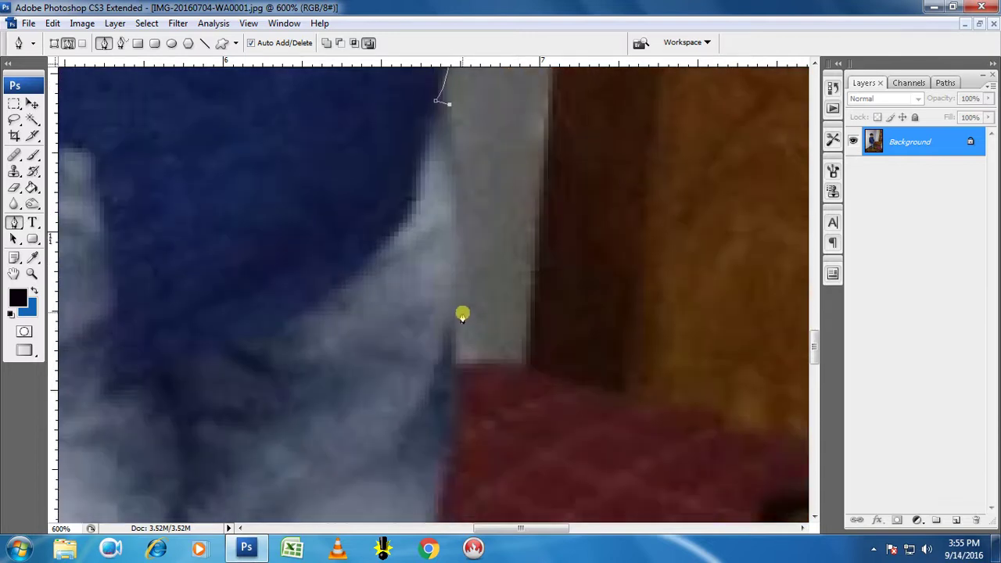
click(462, 315)
scroll(456, 336, down, 3)
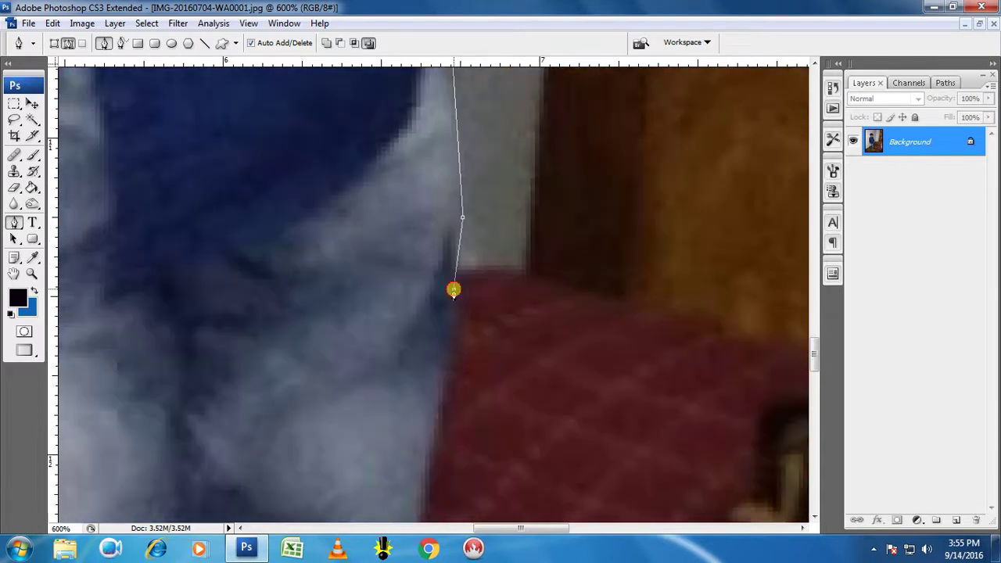
scroll(434, 375, down, 3)
click(429, 372)
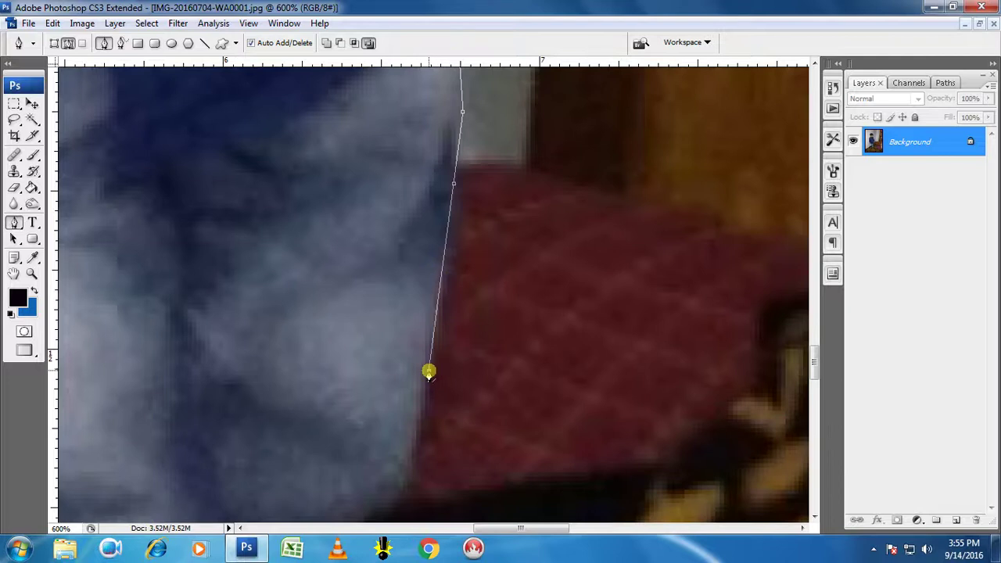
scroll(429, 372, down, 3)
scroll(429, 372, down, 2)
scroll(428, 372, down, 3)
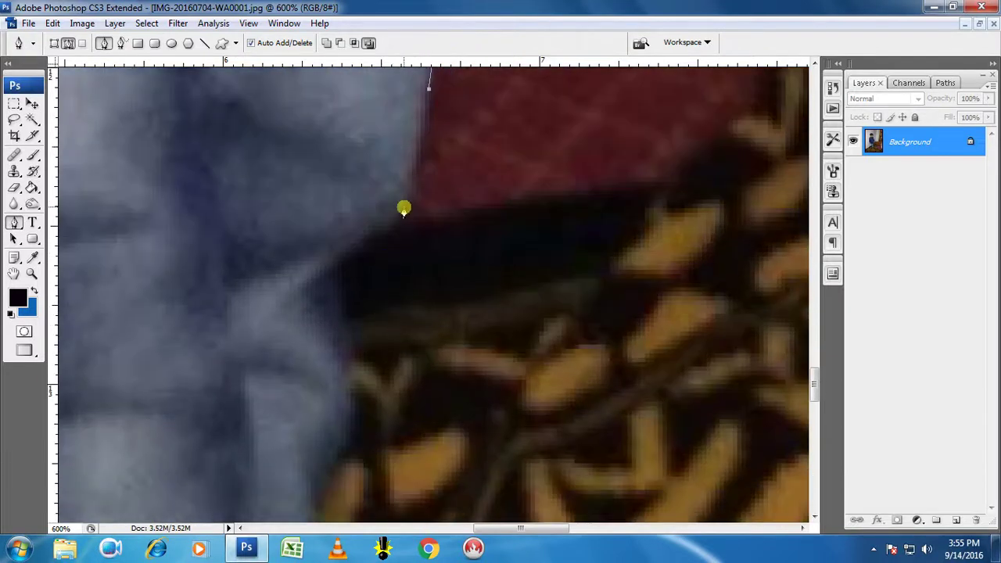
click(405, 203)
click(330, 278)
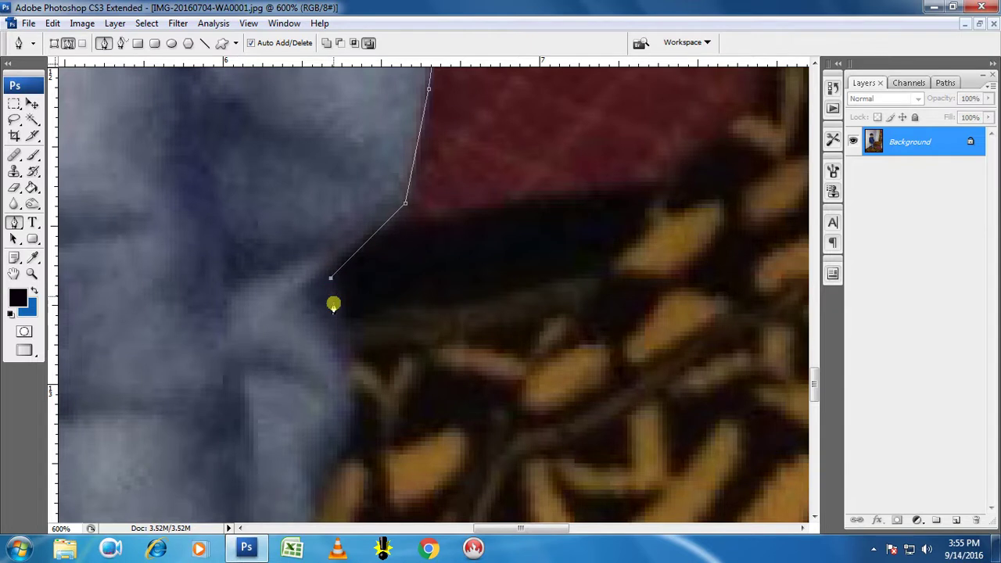
click(344, 342)
- Add another anchor lower on the jeans' edge, then undo the stray curved segment
scroll(363, 369, down, 3)
scroll(363, 369, down, 2)
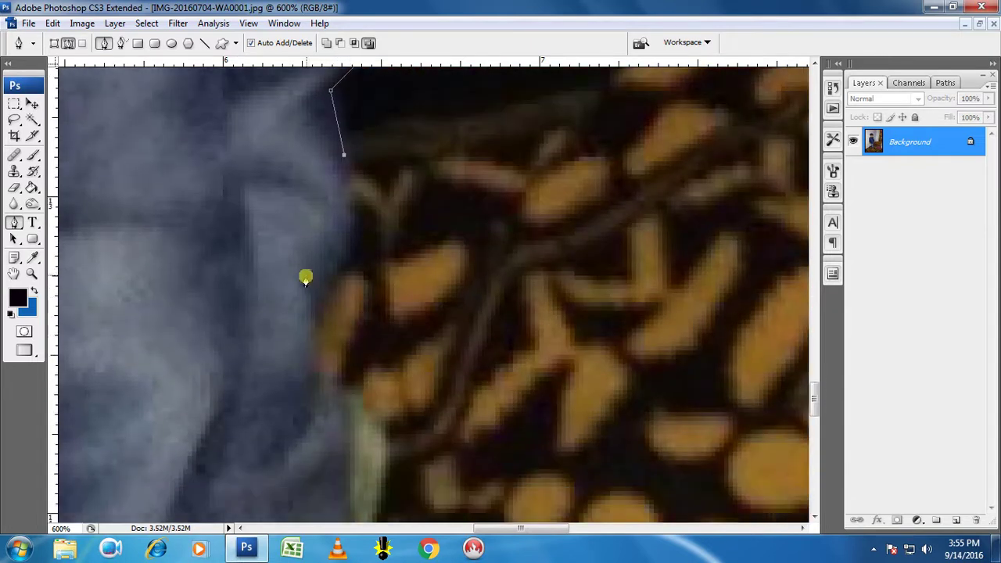
drag(318, 298, 283, 315)
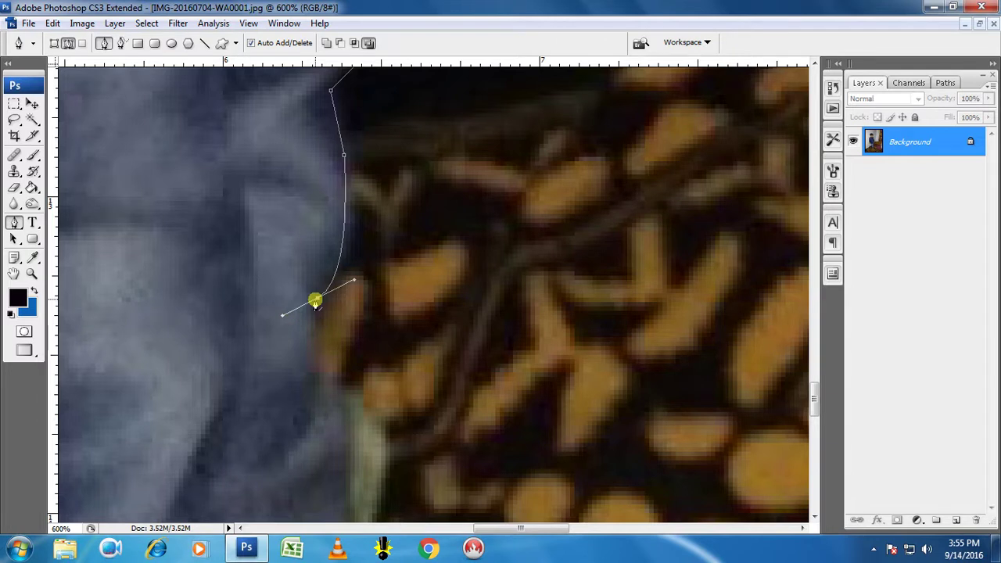
scroll(315, 300, down, 2)
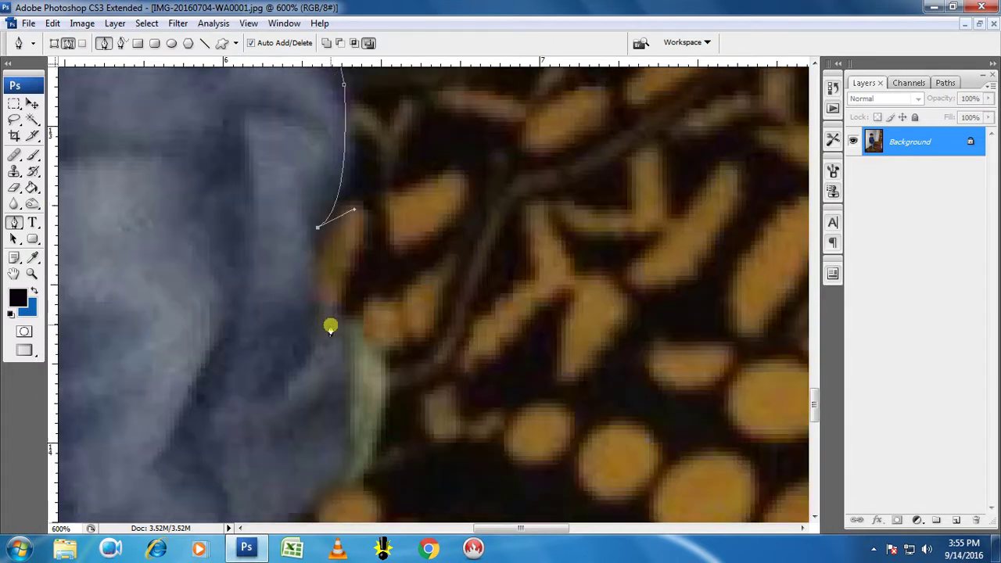
click(313, 283)
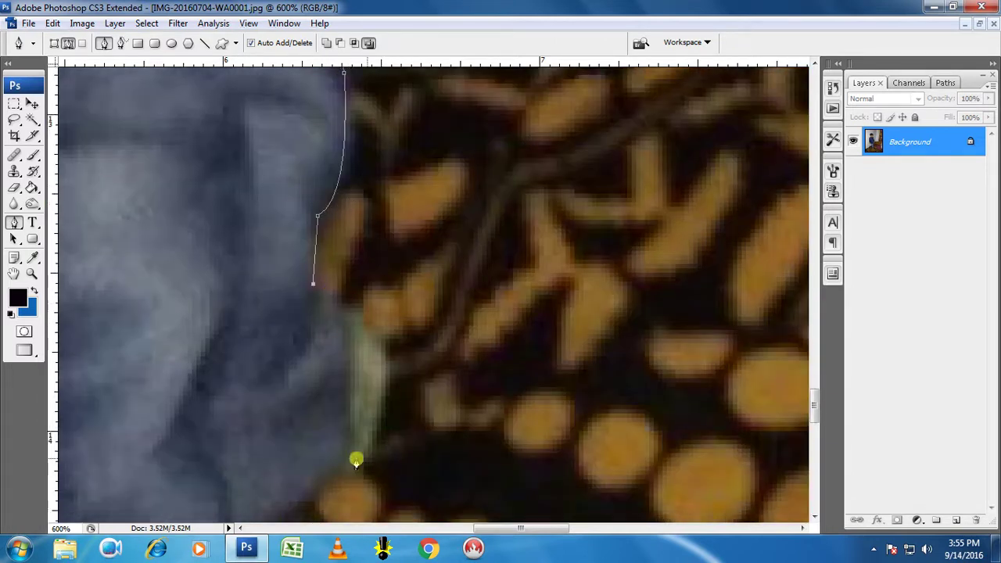
drag(353, 461, 290, 505)
scroll(352, 469, down, 5)
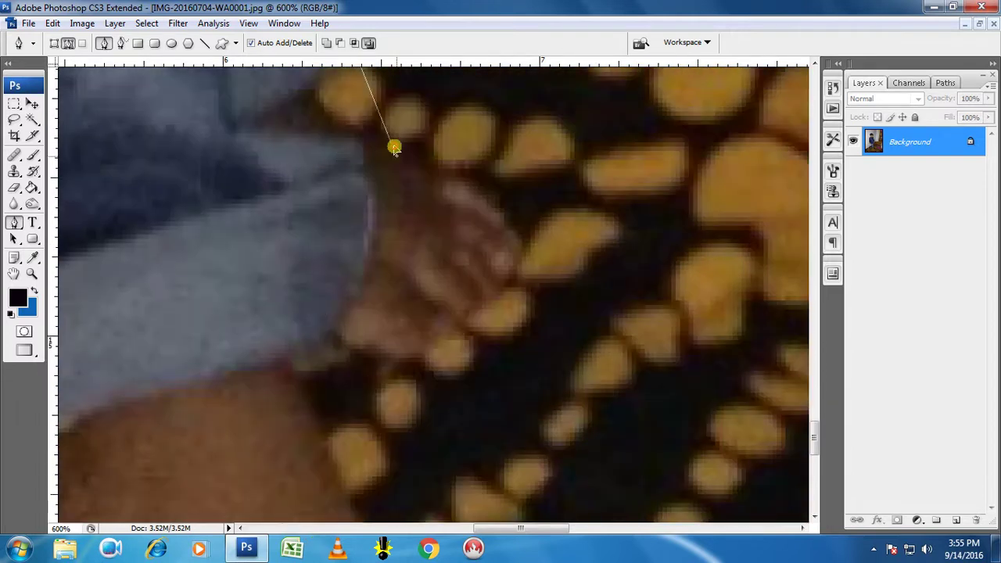
scroll(466, 235, up, 2)
scroll(466, 253, up, 3)
scroll(467, 252, up, 1)
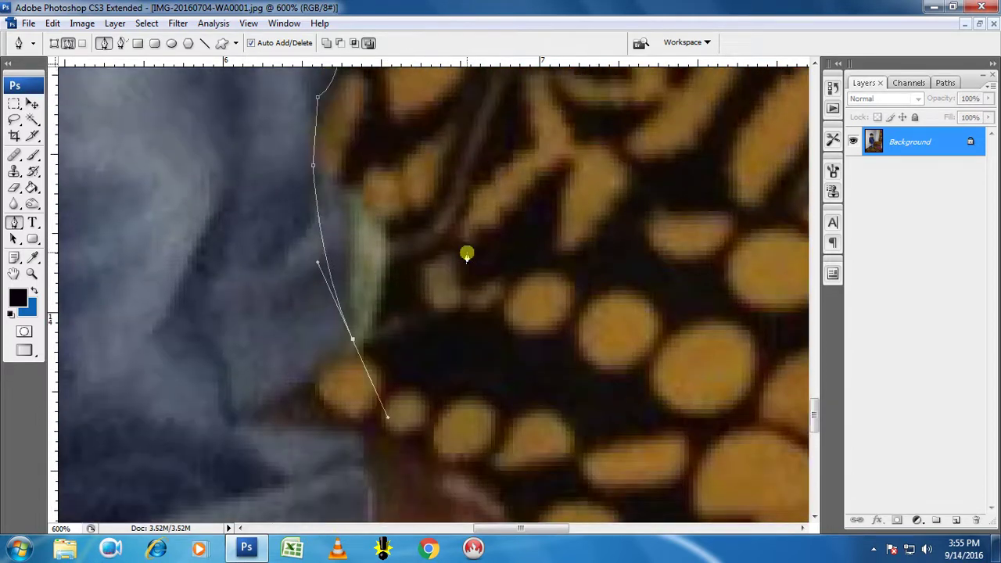
key(ctrl+z)
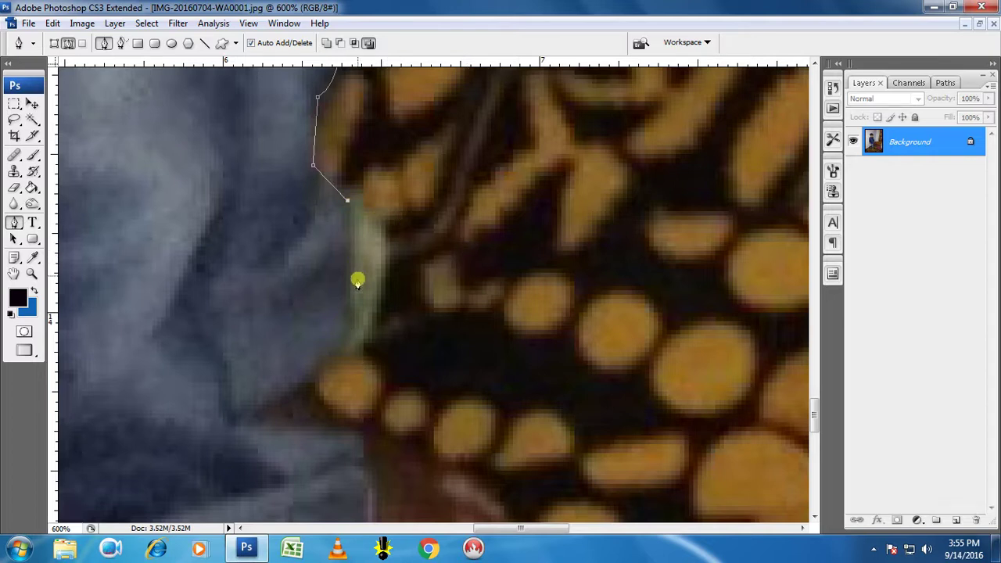
- Trace anchors around the trouser cuff, undoing the two misplaced ones
click(352, 322)
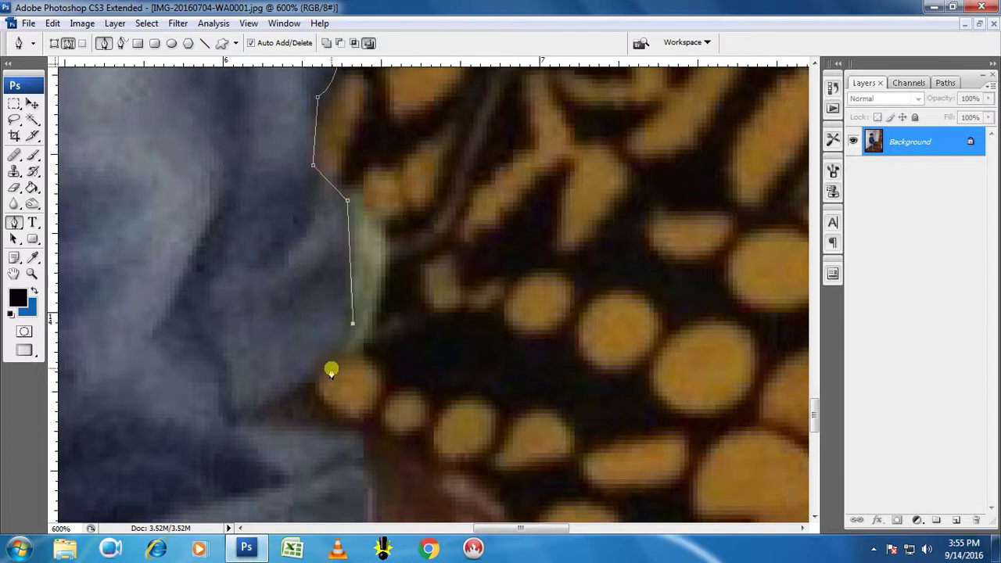
click(331, 368)
scroll(344, 458, down, 3)
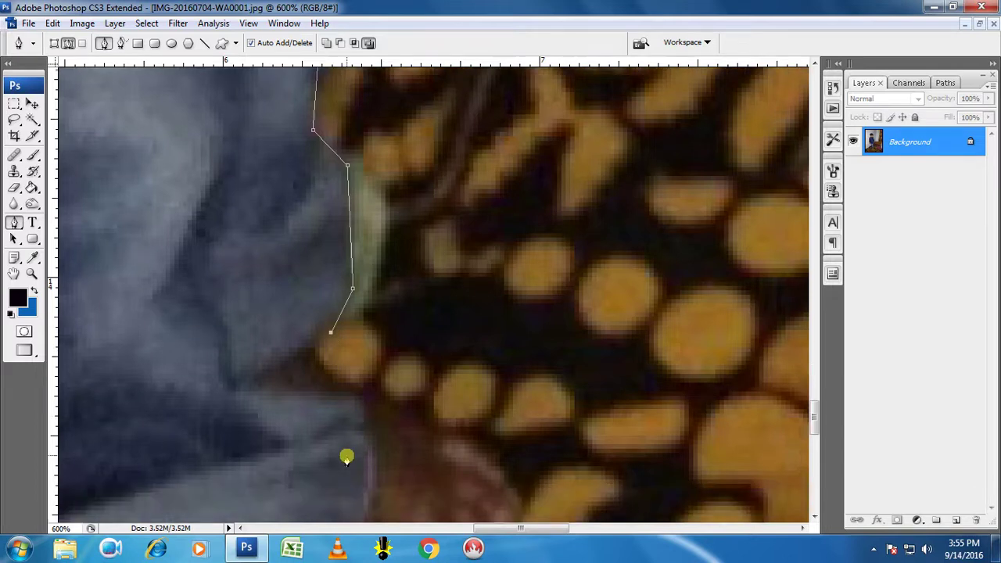
click(316, 331)
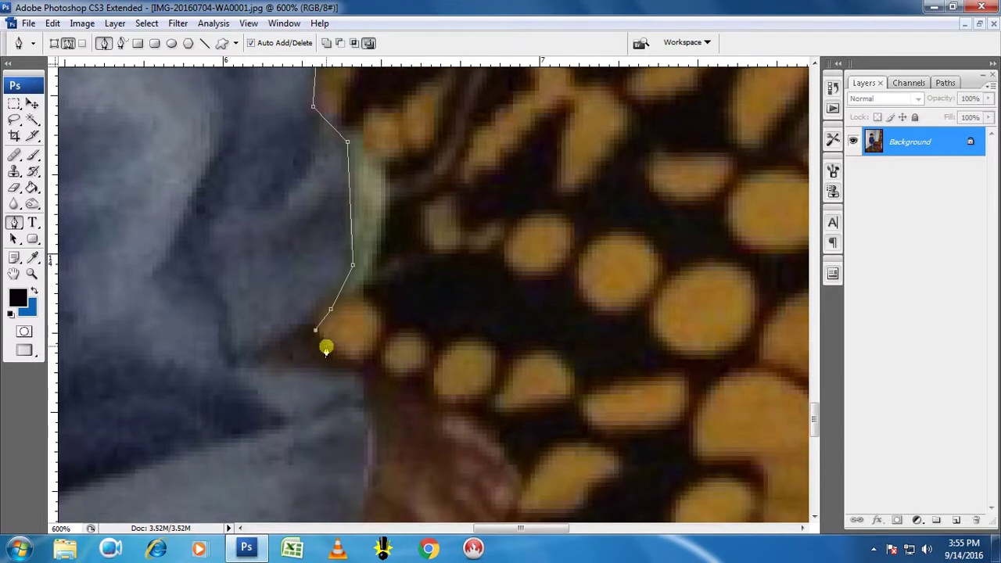
click(331, 353)
click(353, 375)
scroll(455, 417, down, 5)
scroll(455, 420, down, 3)
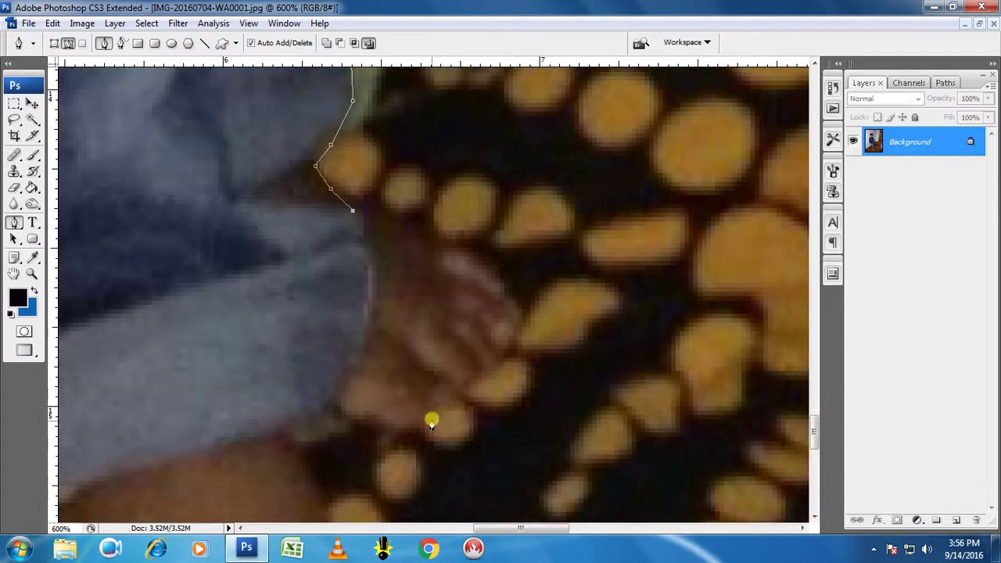
key(ctrl+alt+z)
key(ctrl+alt+z)
- Trace anchors along the top of the foot and down the finger edge
click(344, 190)
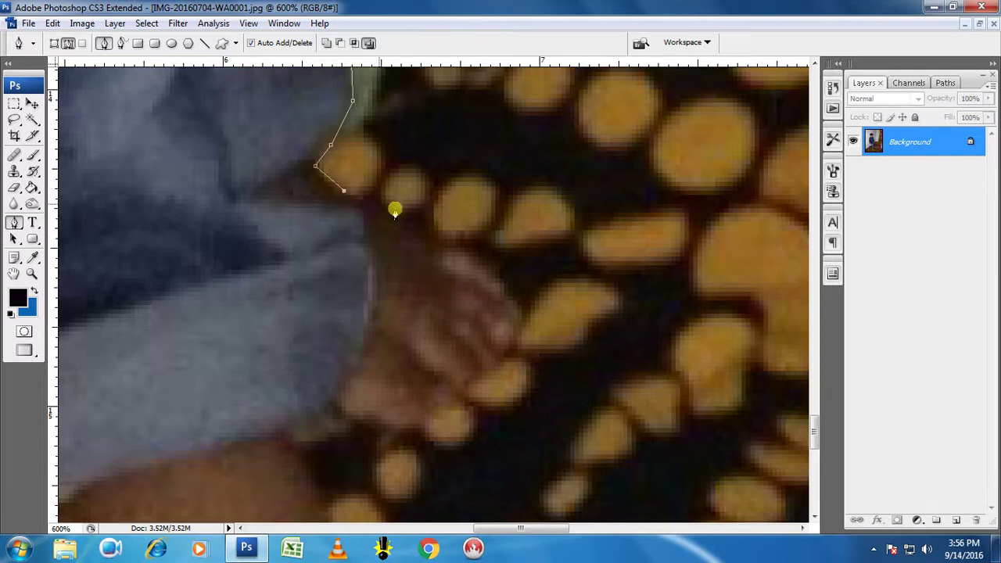
click(475, 255)
click(500, 282)
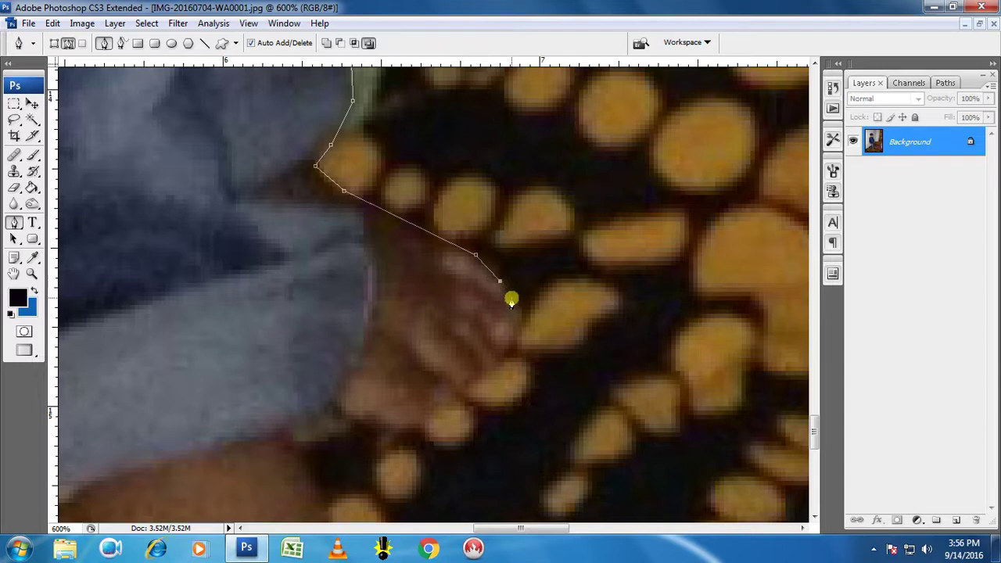
click(520, 308)
click(521, 320)
click(522, 332)
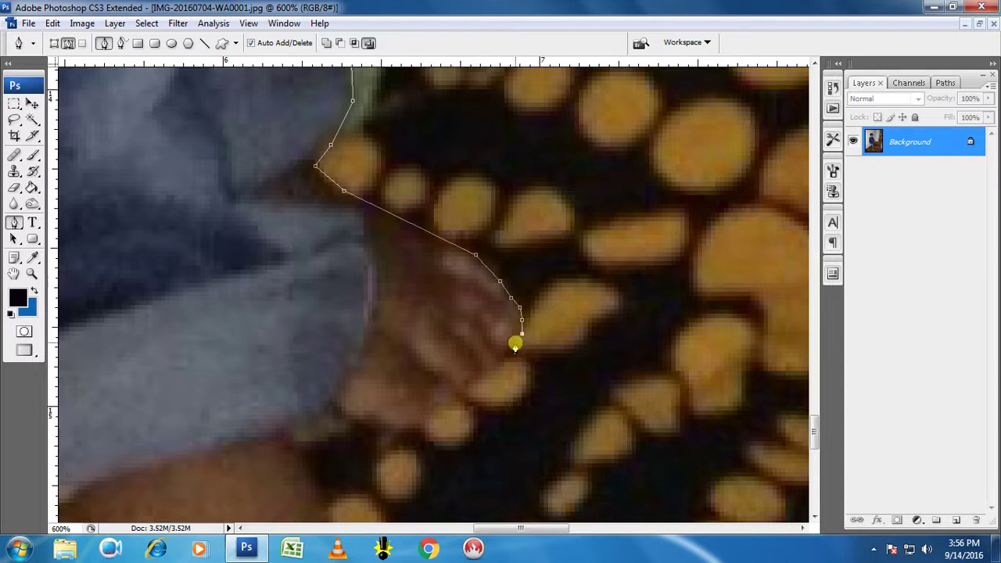
click(515, 342)
- Continue the outline down the hand's edge to the fingertip
click(507, 353)
click(500, 365)
click(484, 381)
click(467, 389)
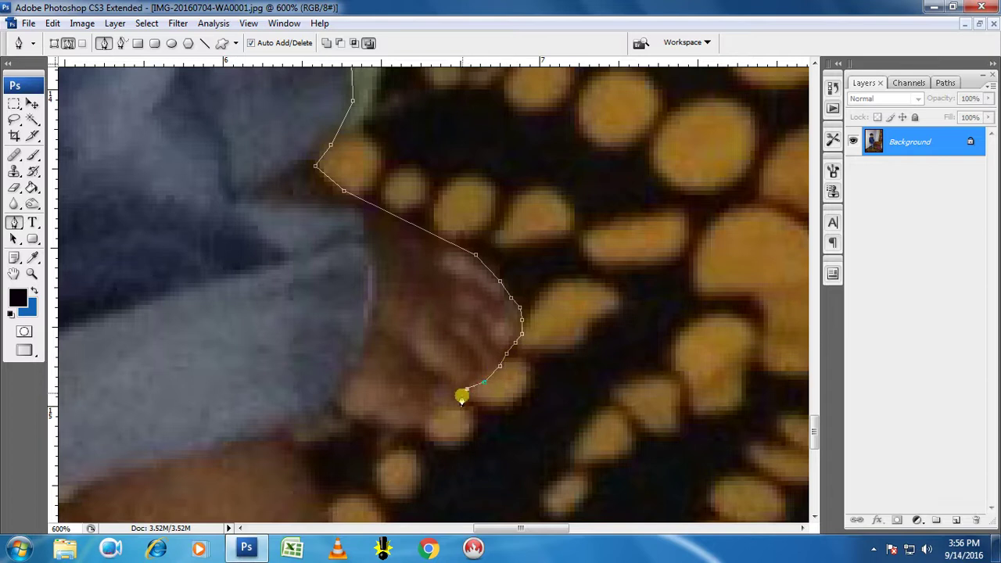
click(456, 402)
click(436, 415)
click(408, 426)
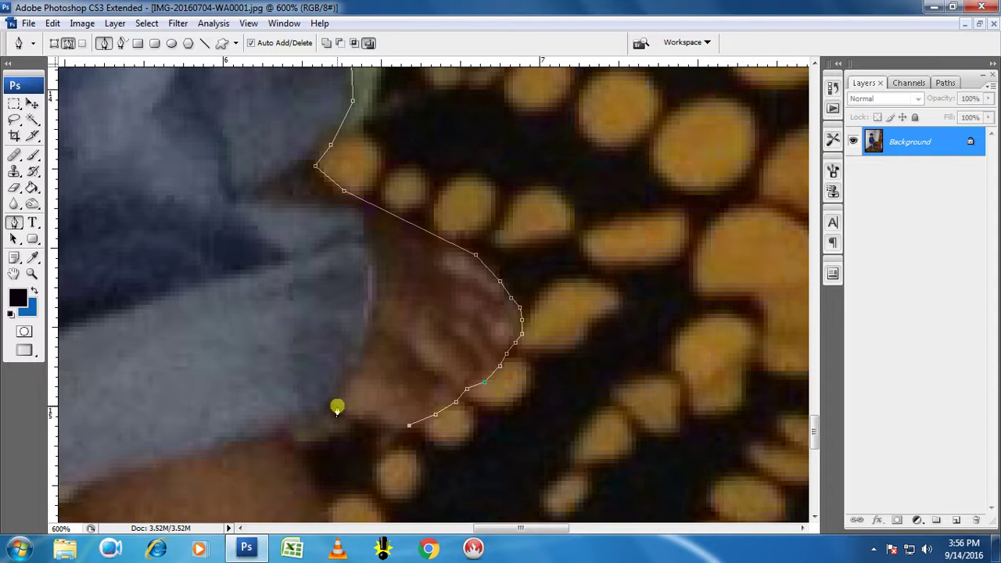
- Start the foot outline where it meets the trousers and run it down the foot's side
drag(386, 375, 477, 188)
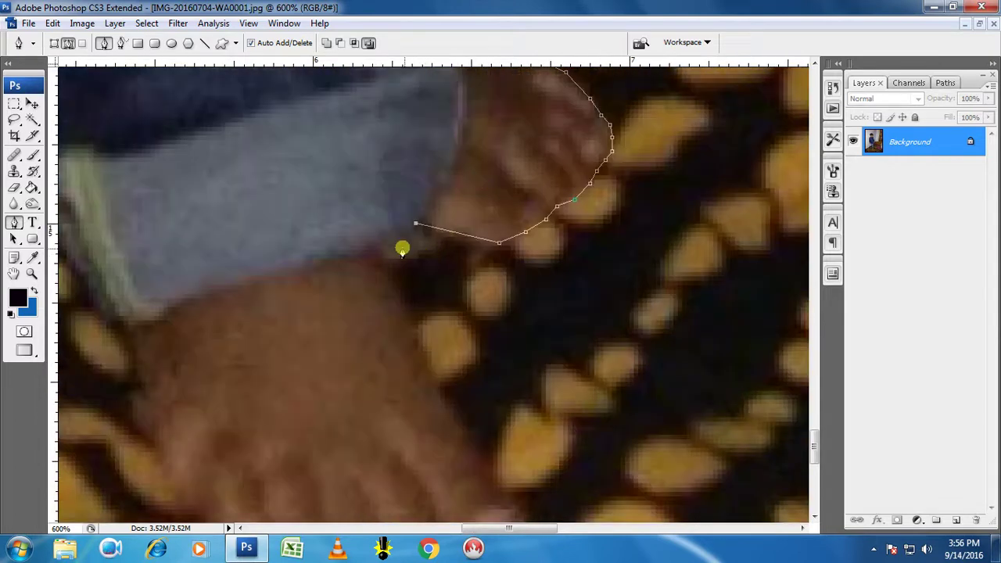
click(386, 253)
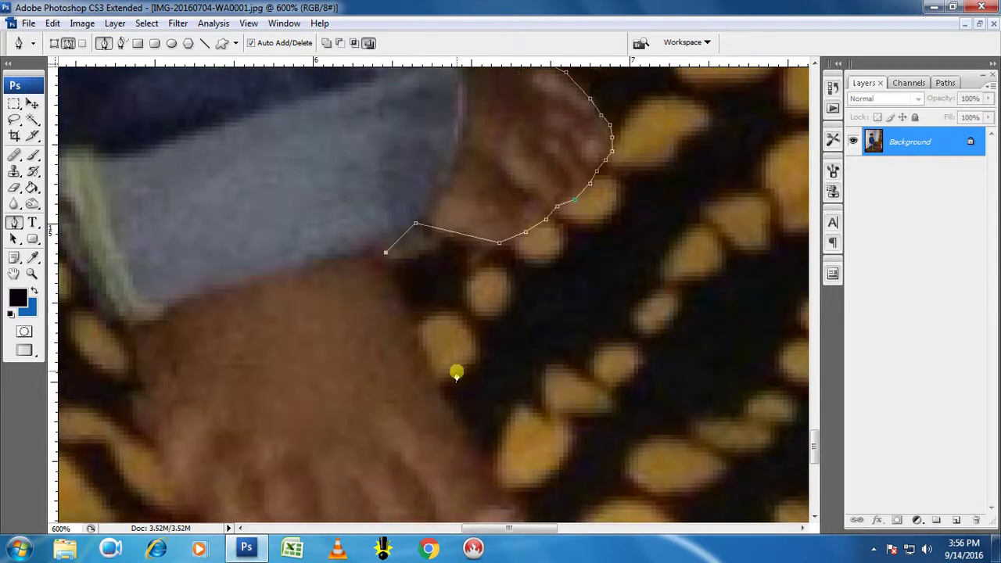
scroll(445, 359, down, 1)
click(454, 340)
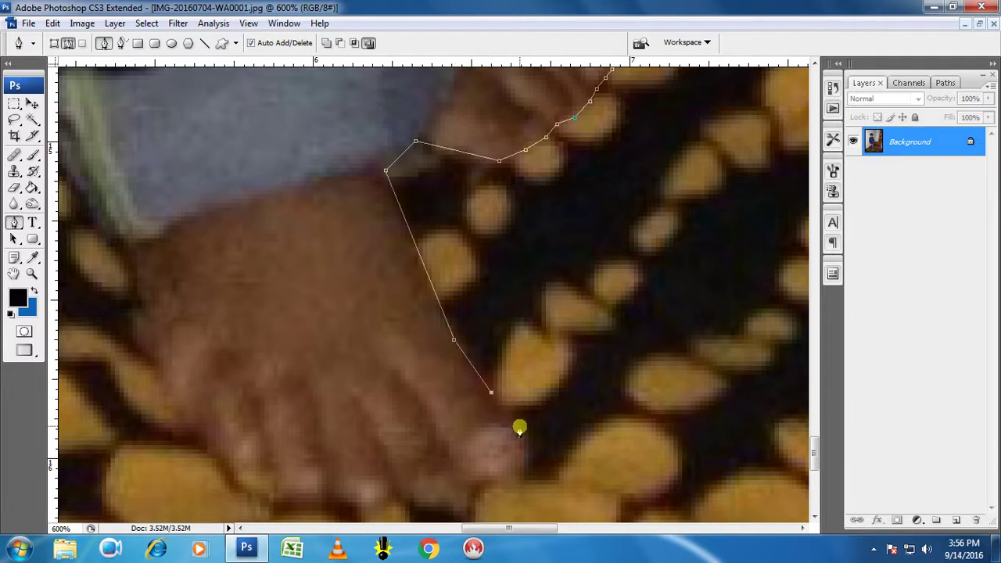
- Curve the path around the big toe and next toe, turning each point into a corner
scroll(495, 456, down, 2)
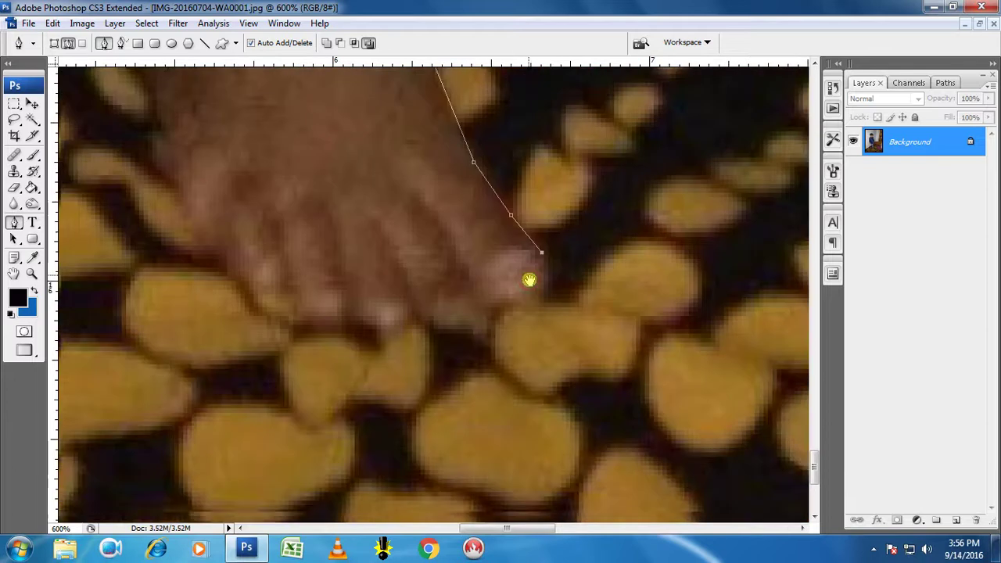
drag(513, 299, 458, 297)
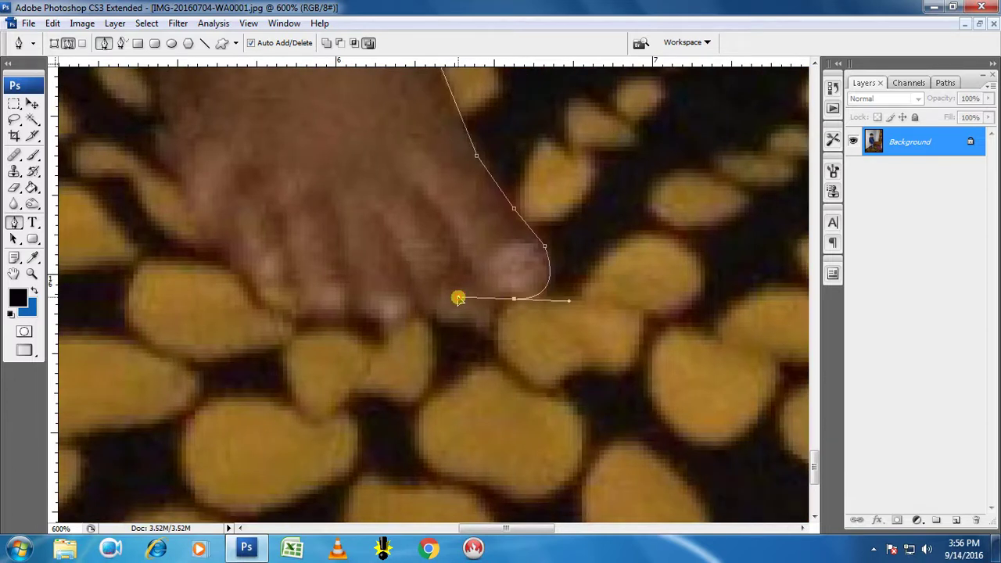
alt+click(514, 299)
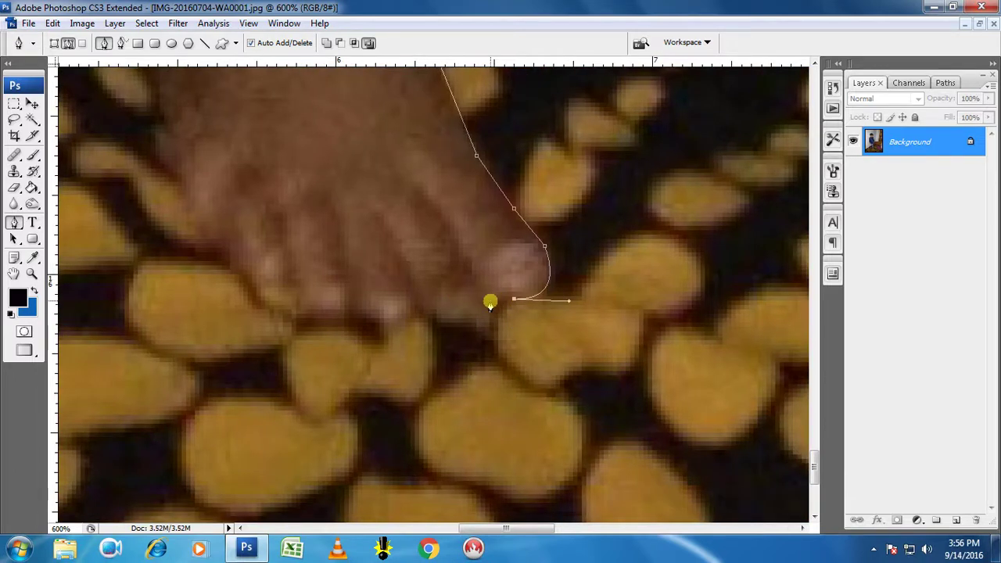
click(489, 302)
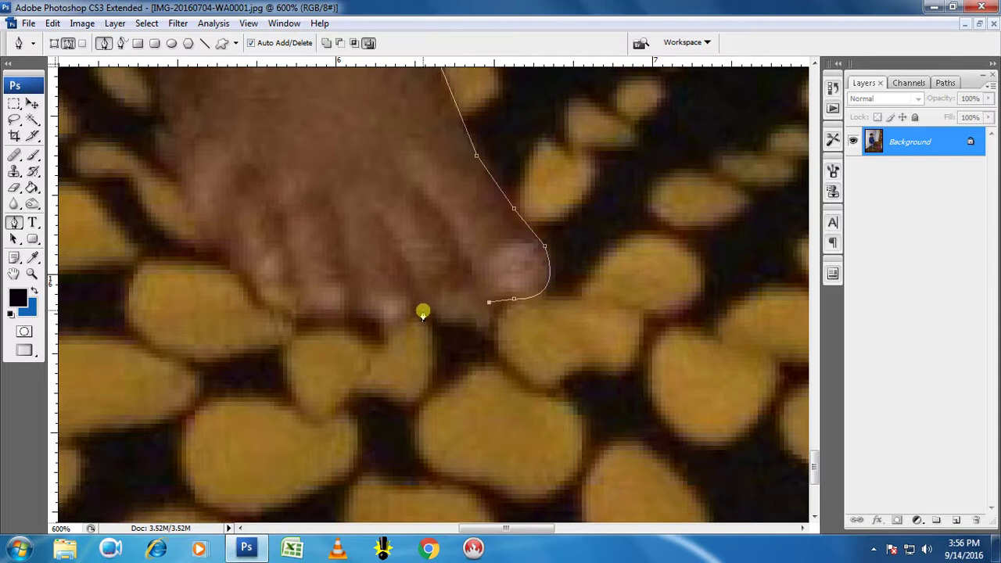
drag(422, 312, 376, 286)
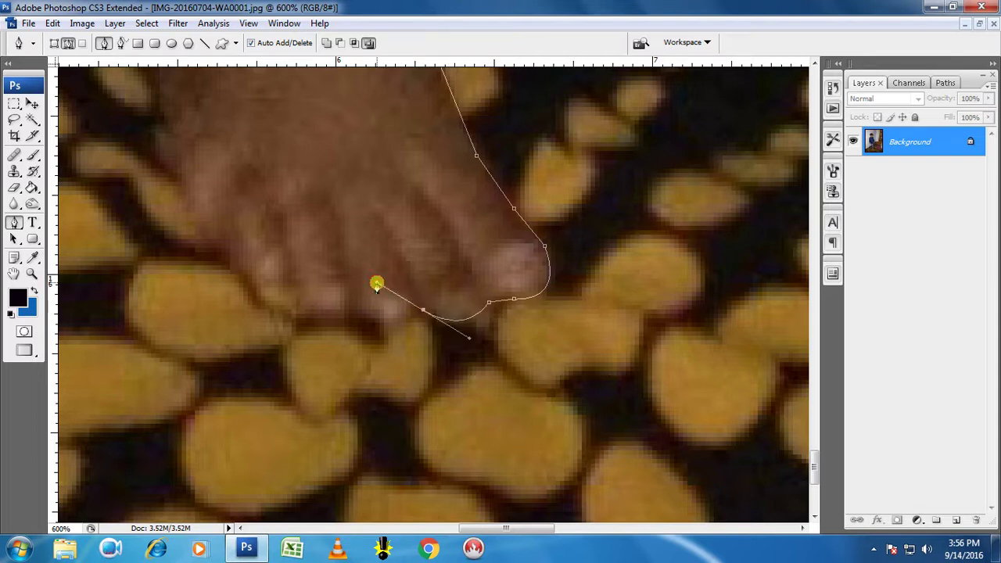
alt+click(420, 313)
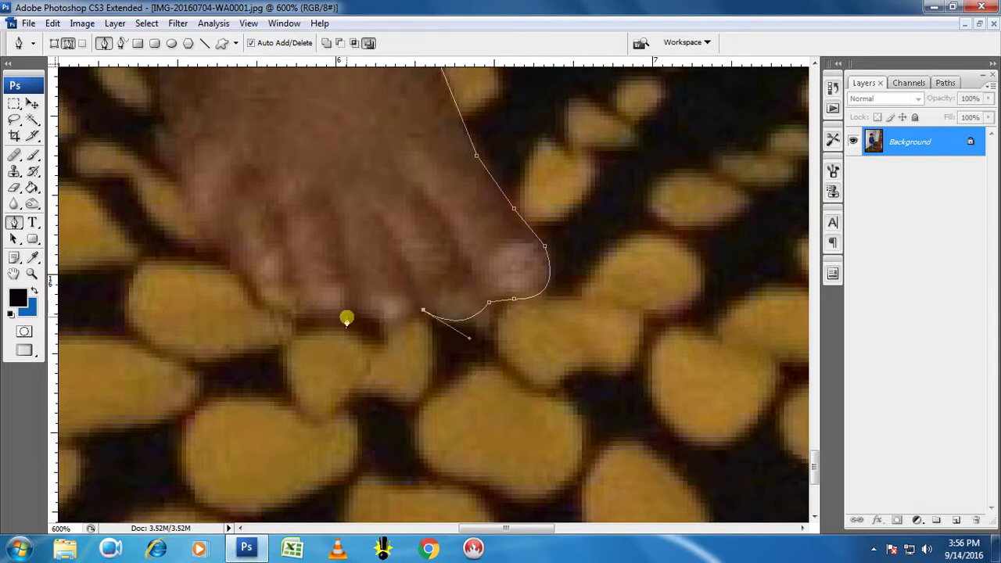
- Round the path under the smaller toes and up past the little toe
drag(350, 313, 317, 293)
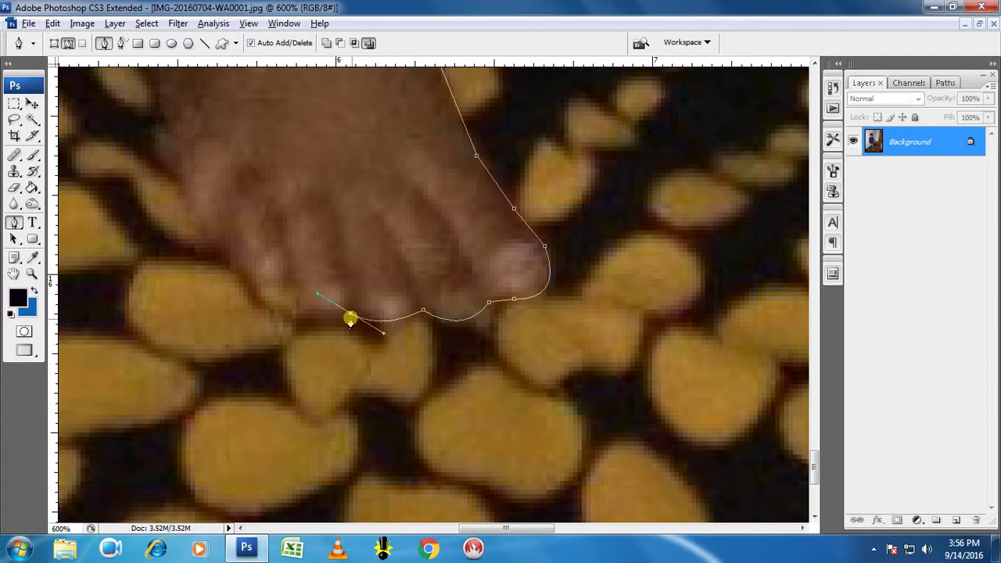
drag(298, 314, 283, 303)
alt+click(297, 314)
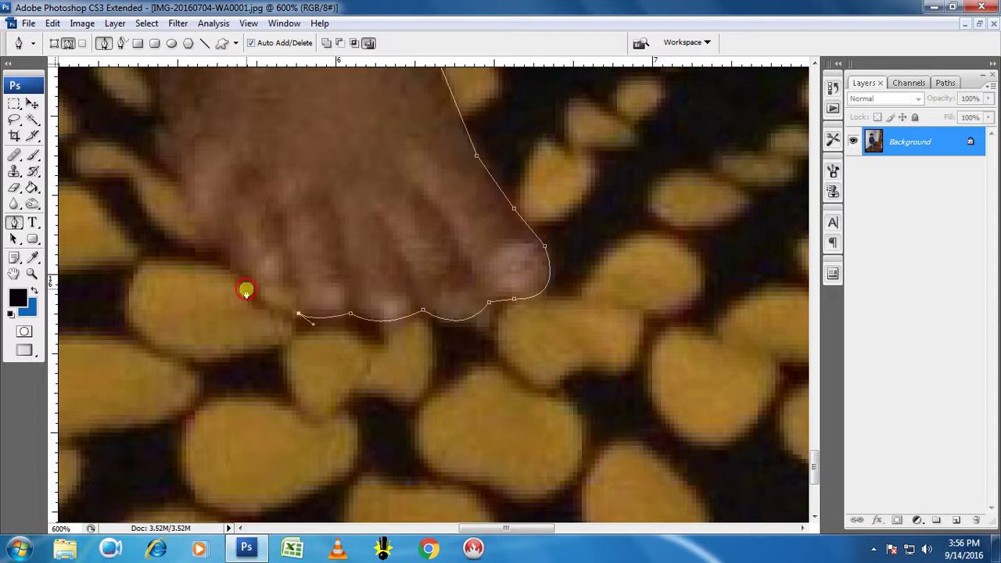
drag(246, 291, 234, 252)
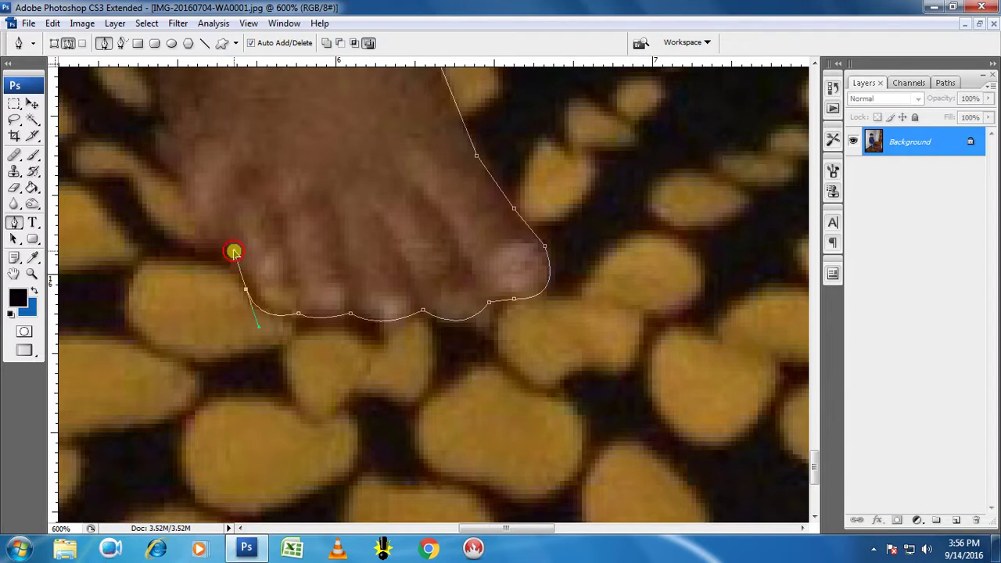
alt+click(245, 289)
- Add a reshaped curved point up the back of the foot toward the trouser hem
drag(305, 232, 460, 331)
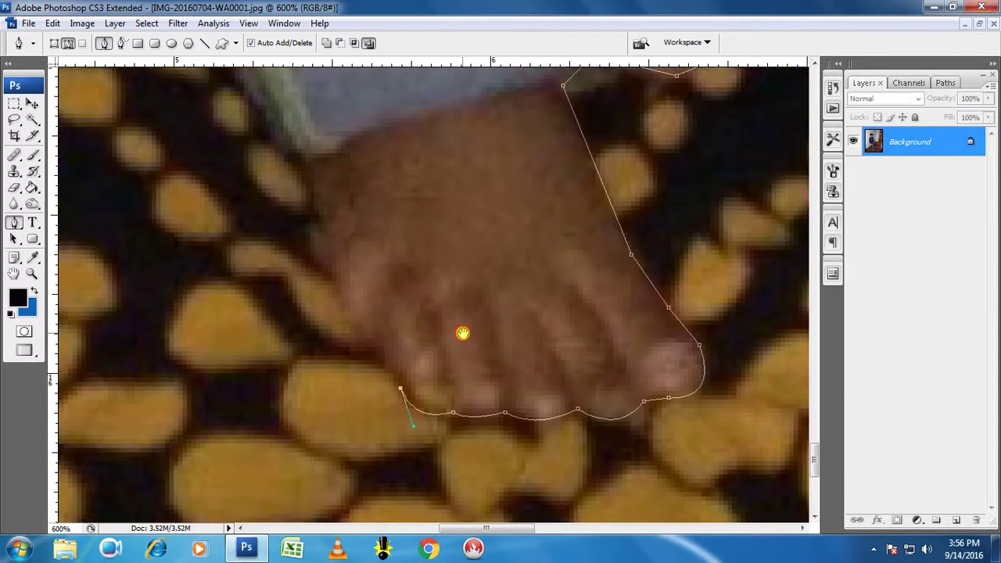
click(305, 165)
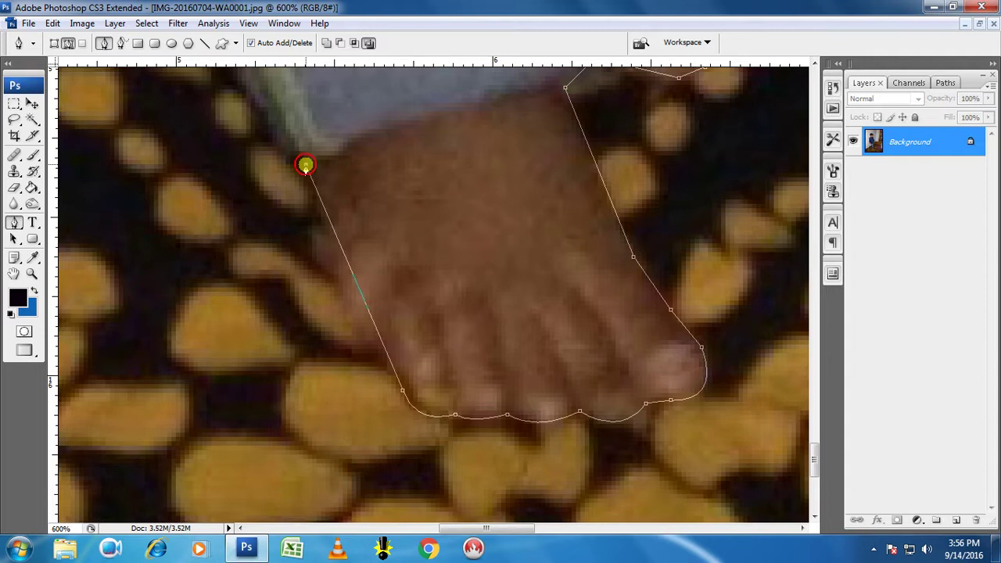
drag(305, 165, 329, 105)
scroll(305, 102, up, 5)
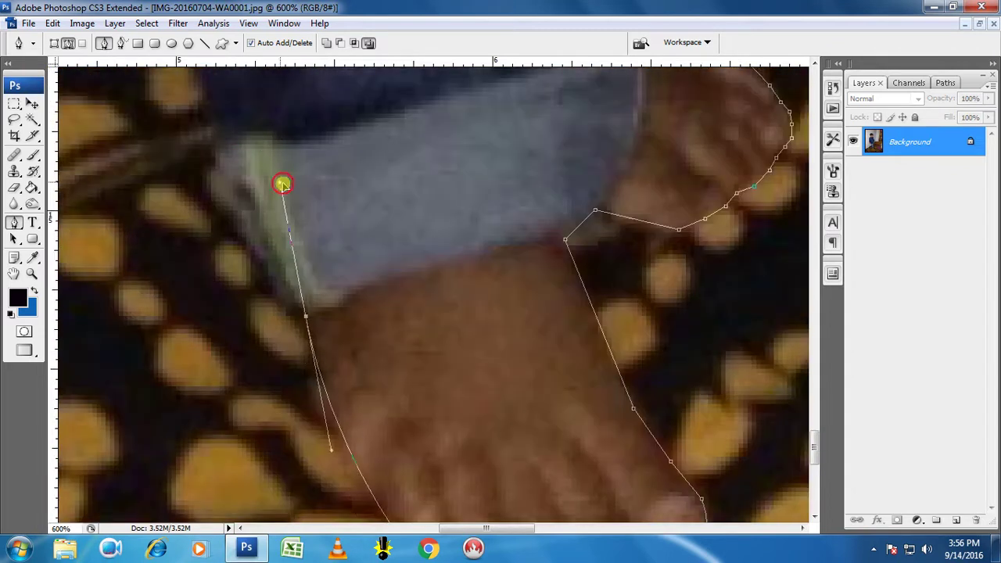
drag(282, 183, 305, 320)
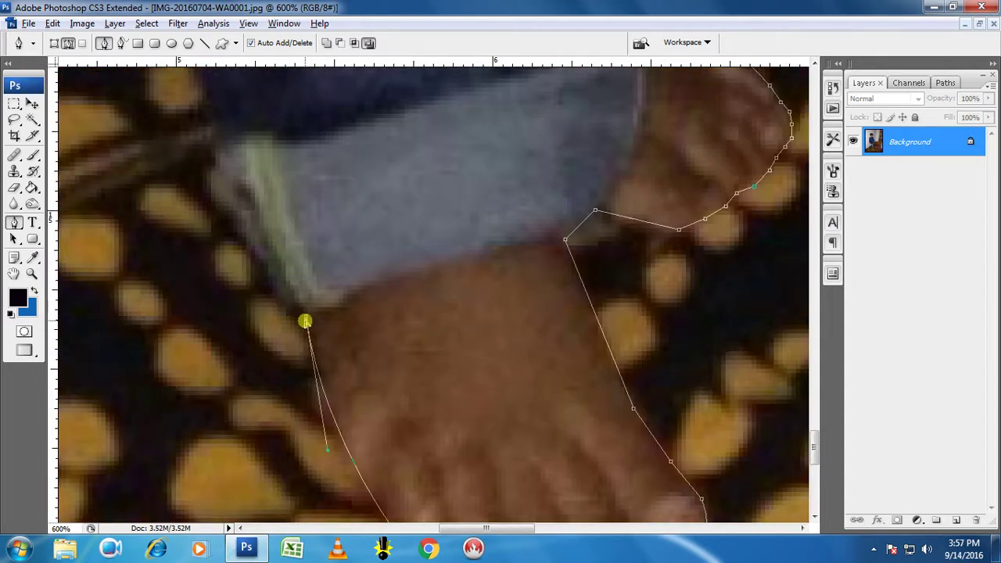
drag(380, 246, 469, 401)
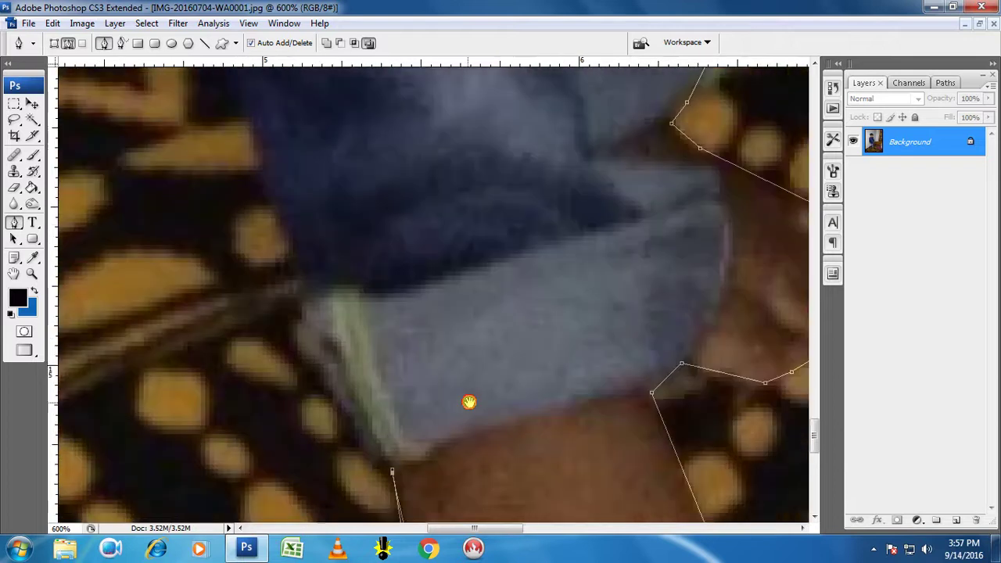
- Replace the misplaced hem anchor and add points up the trousers' outer edge
click(308, 302)
key(ctrl+z)
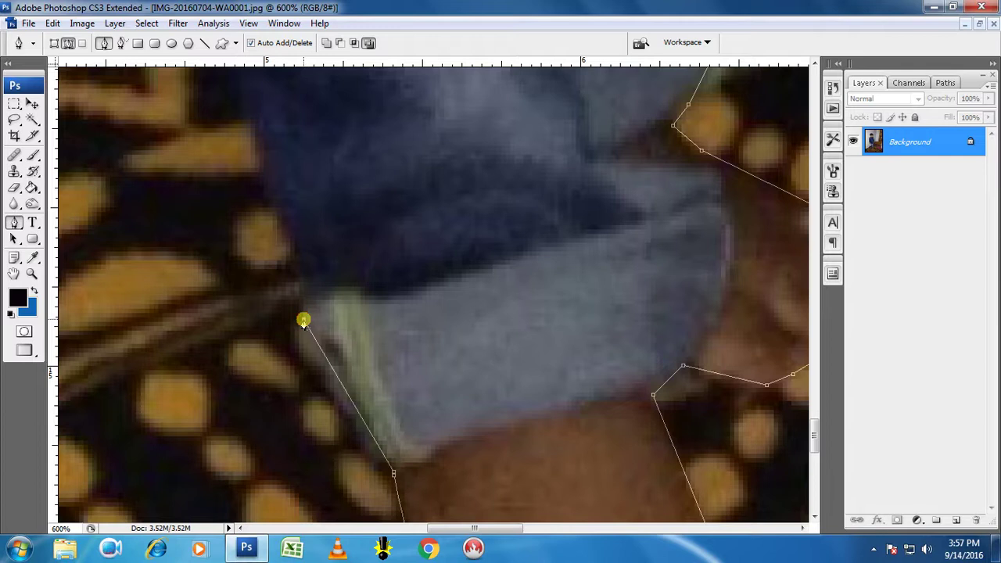
click(303, 274)
scroll(315, 266, up, 1)
scroll(315, 269, up, 1)
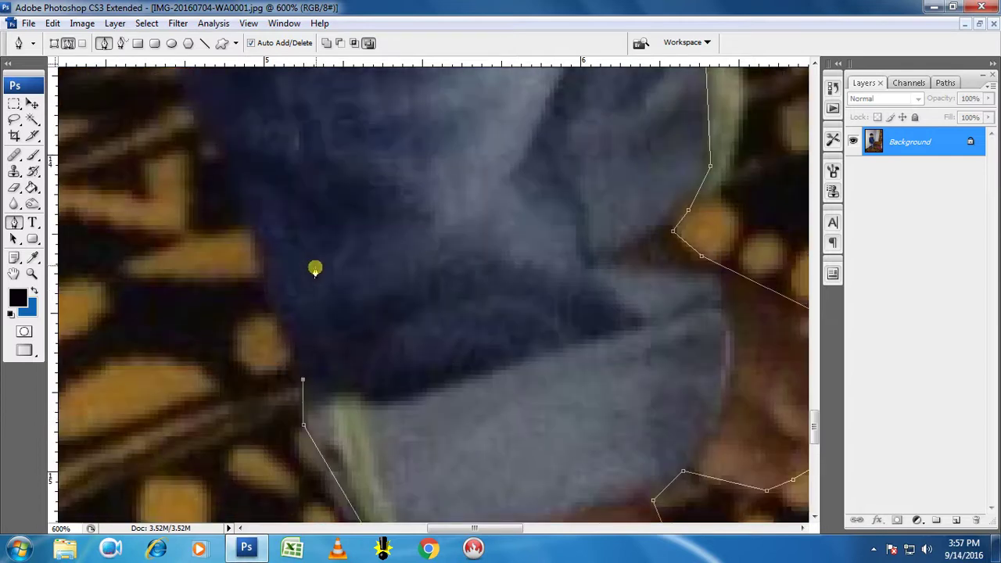
click(257, 247)
scroll(266, 211, up, 1)
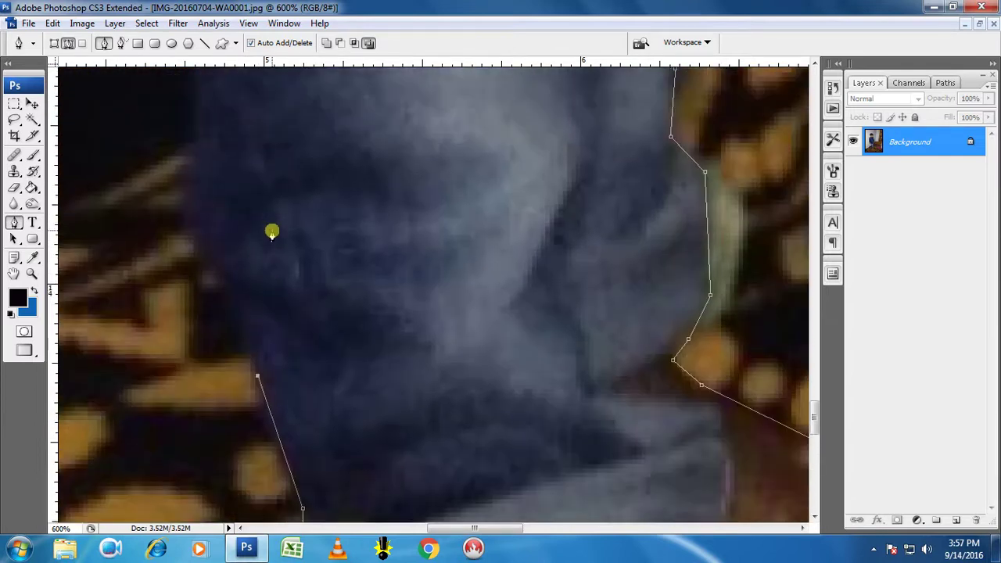
click(224, 288)
click(205, 252)
- Extend the path higher up the trousers, ending with a curved point along the child's side
scroll(222, 241, up, 1)
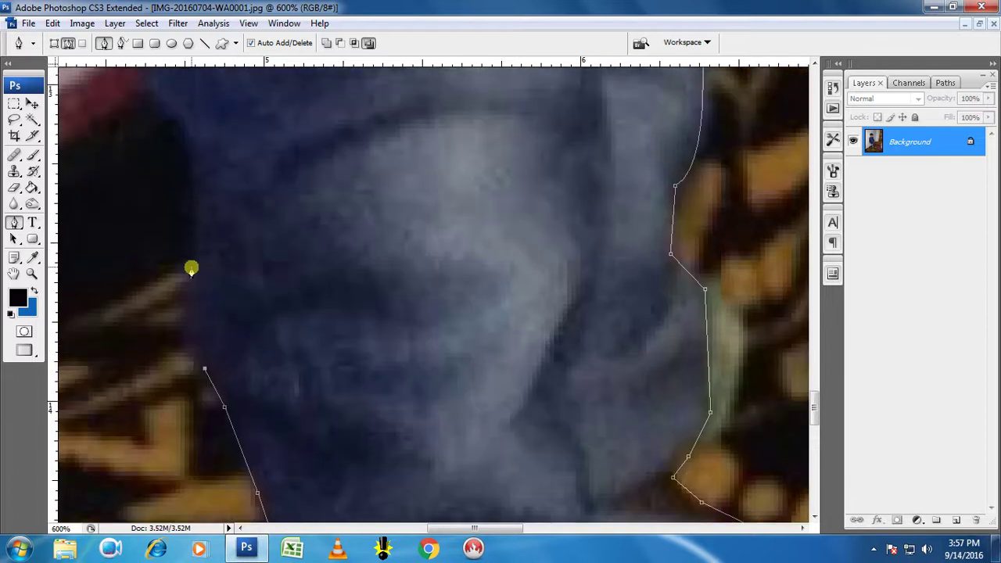
click(189, 270)
scroll(208, 192, up, 1)
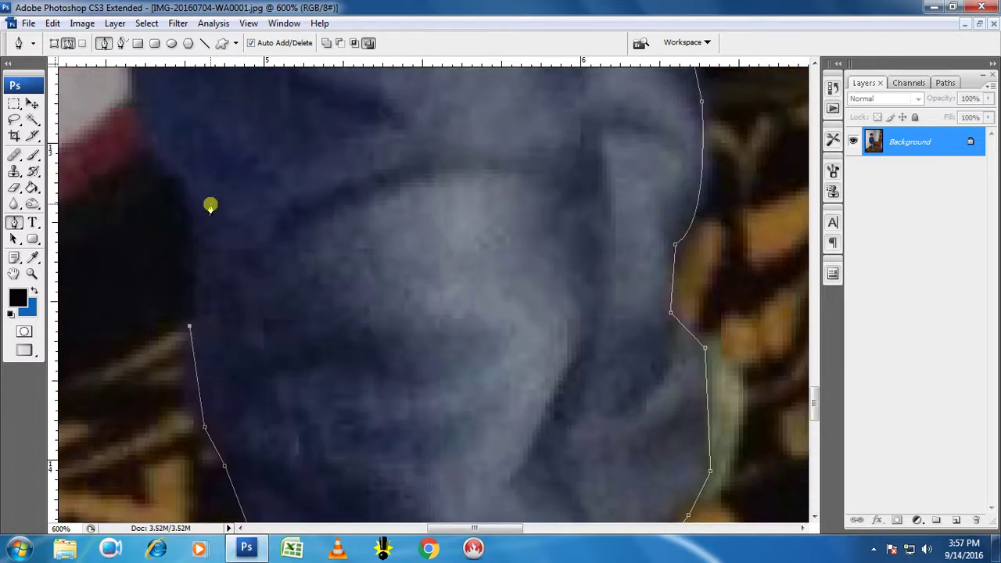
click(192, 209)
click(158, 162)
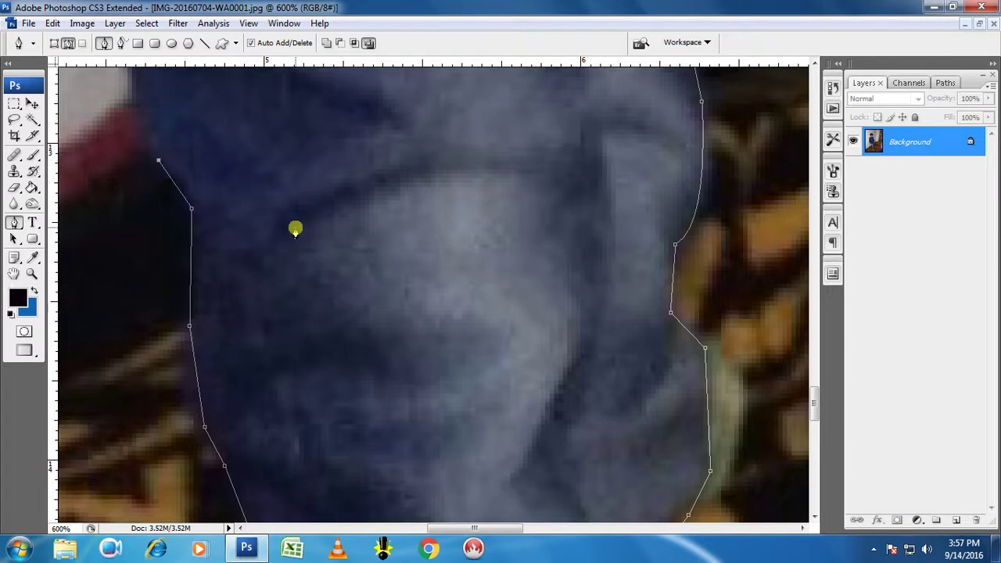
scroll(294, 228, up, 2)
scroll(284, 261, up, 2)
scroll(230, 261, up, 1)
drag(139, 231, 161, 132)
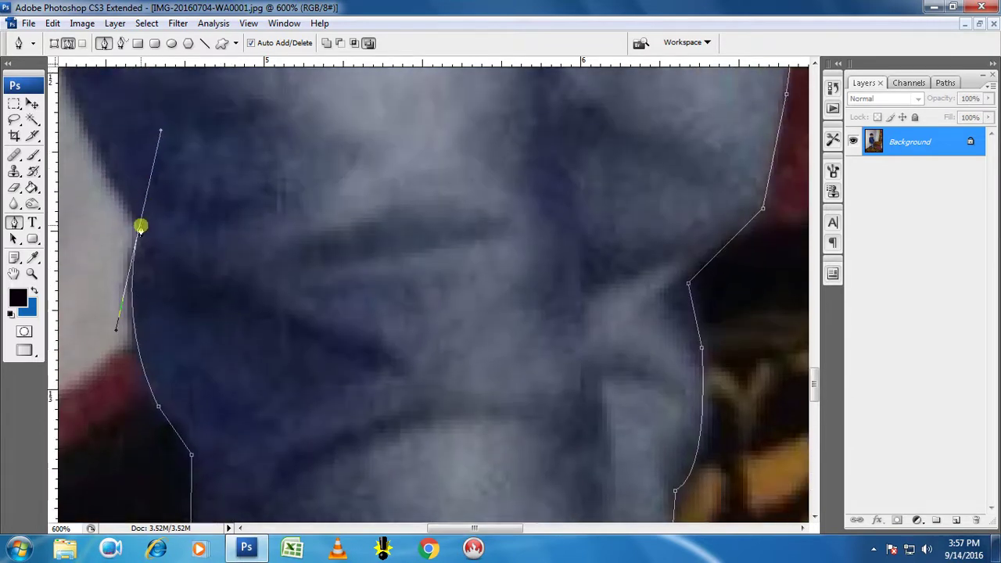
scroll(226, 248, up, 1)
scroll(235, 254, up, 1)
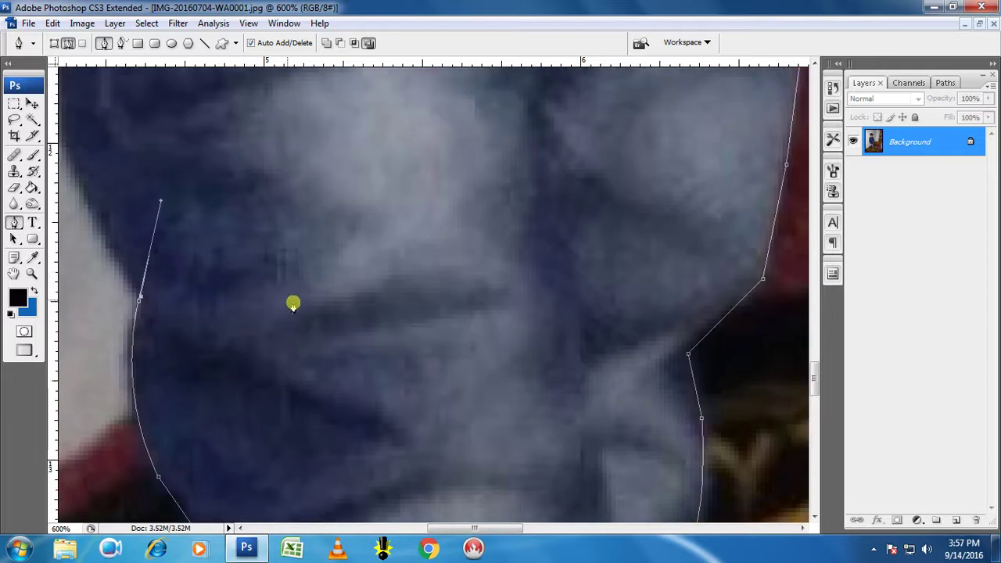
mouse_move(368, 317)
mouse_down()
mouse_move(512, 316)
mouse_move(679, 409)
mouse_move(681, 453)
mouse_up()
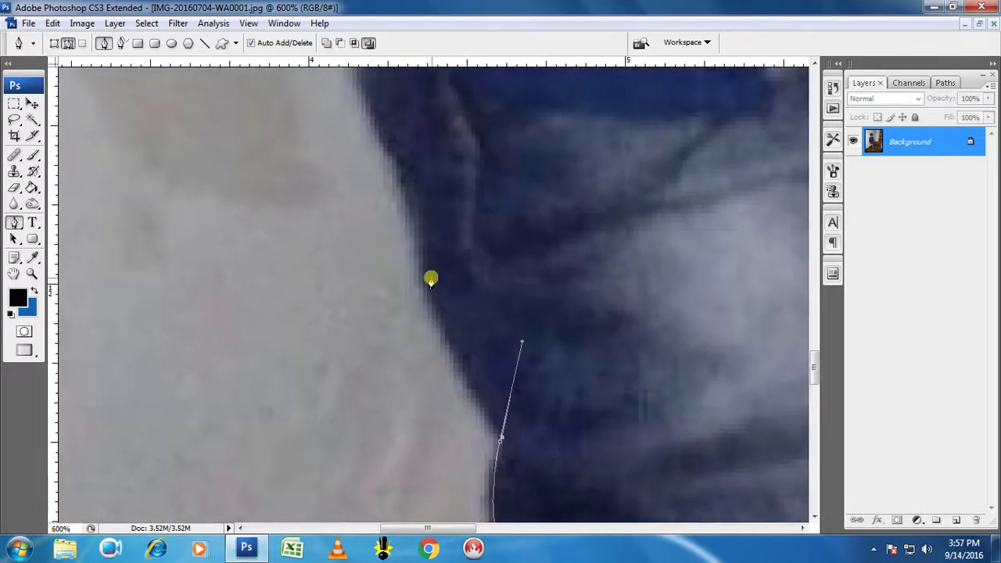
- Curve the path up the child's side and add points up the clothing edge
drag(408, 221, 405, 148)
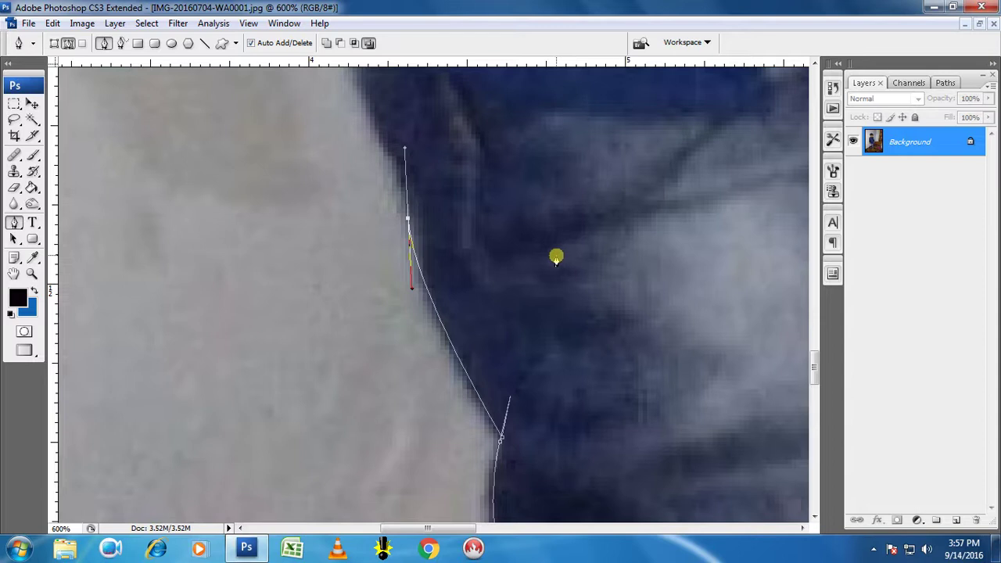
mouse_move(570, 224)
mouse_down()
mouse_move(570, 290)
mouse_move(534, 358)
mouse_move(557, 437)
mouse_move(521, 320)
mouse_move(520, 261)
mouse_up()
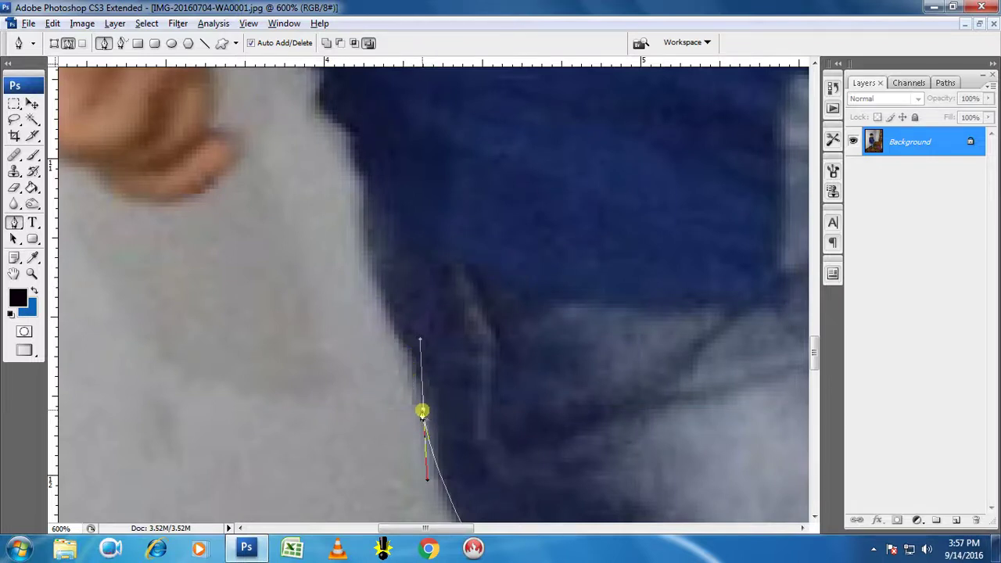
click(422, 410)
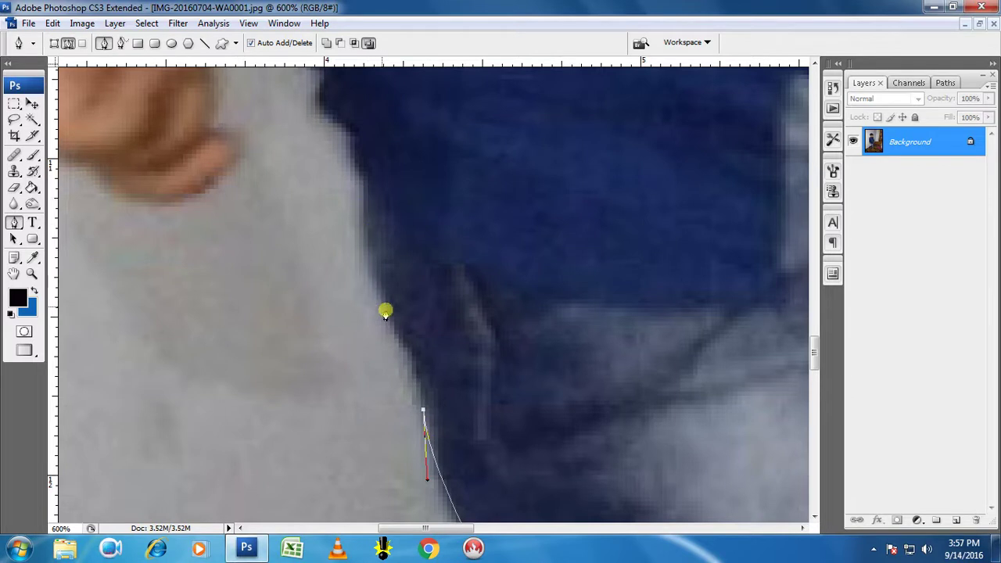
click(398, 337)
click(377, 277)
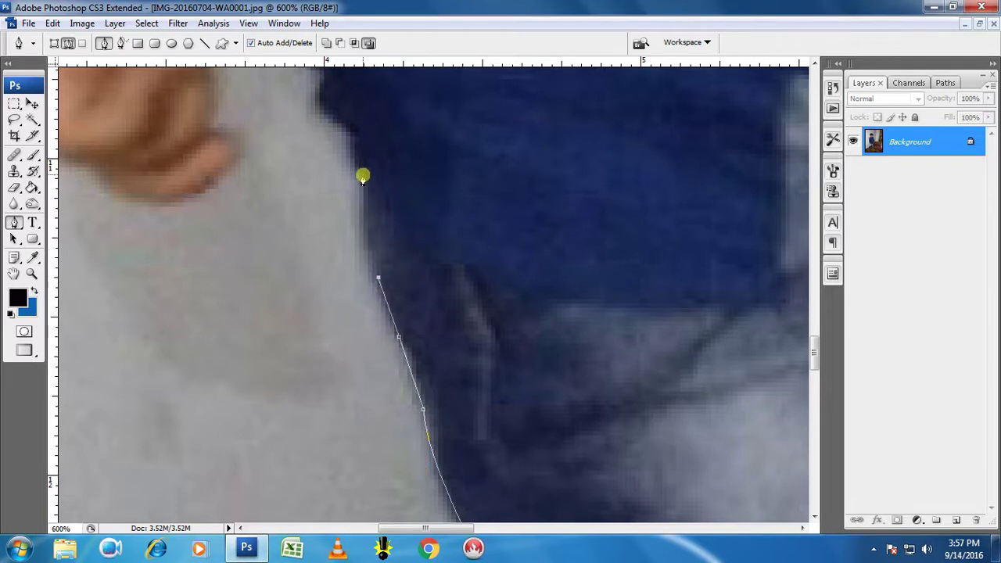
click(363, 175)
- Run the path up the white fold beside the face, over its tip, and back down
drag(415, 203, 635, 422)
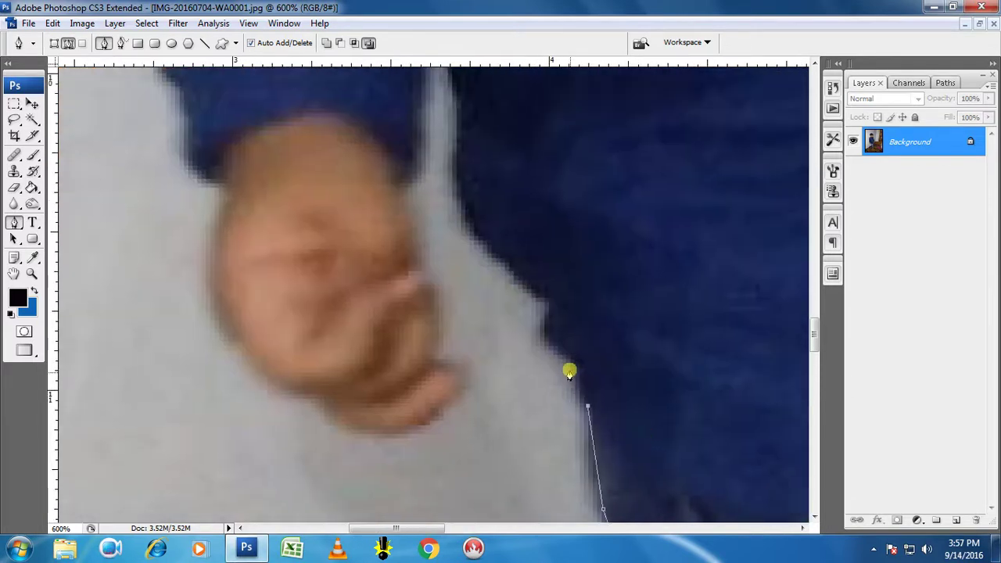
click(540, 339)
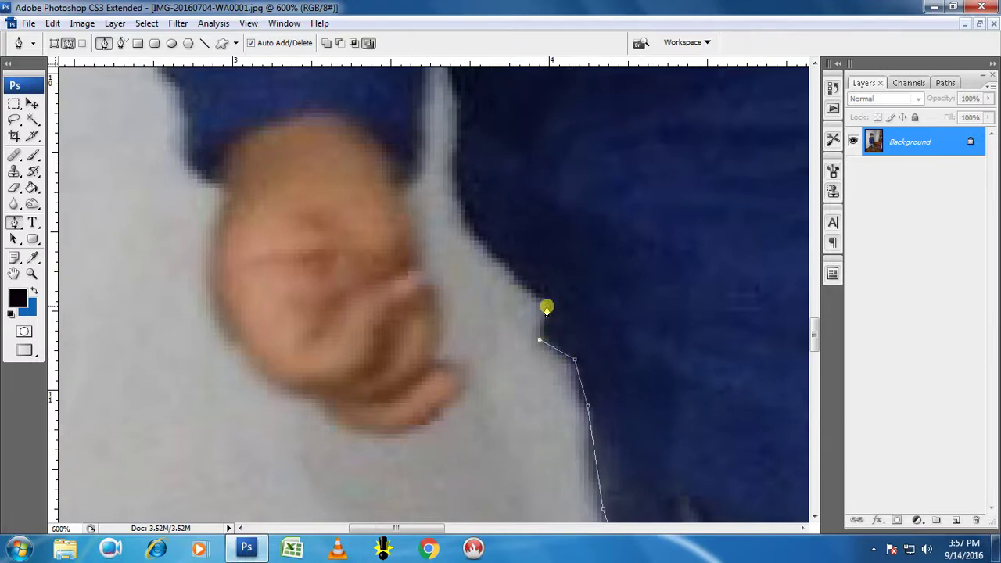
click(546, 306)
drag(520, 211, 572, 362)
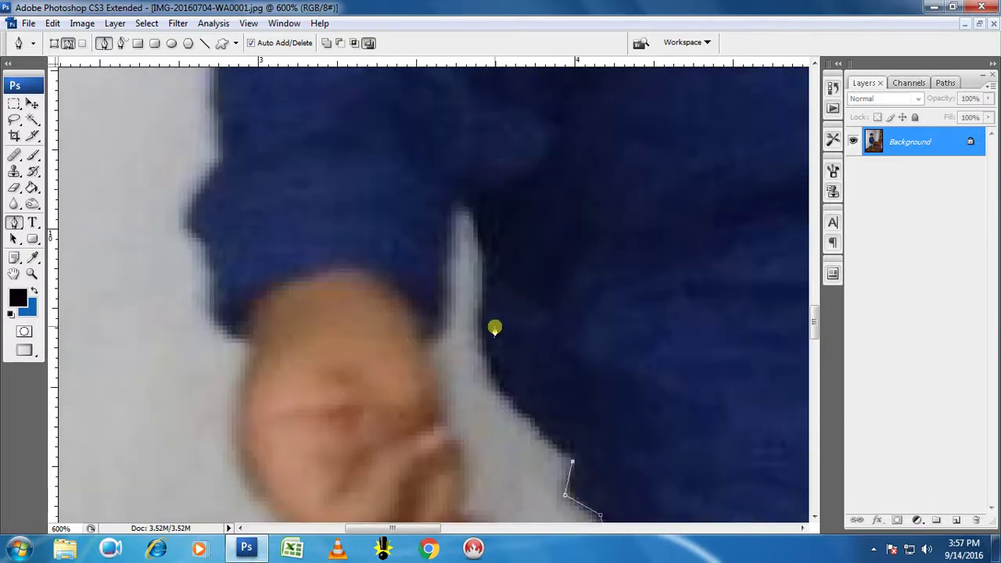
drag(491, 315, 515, 243)
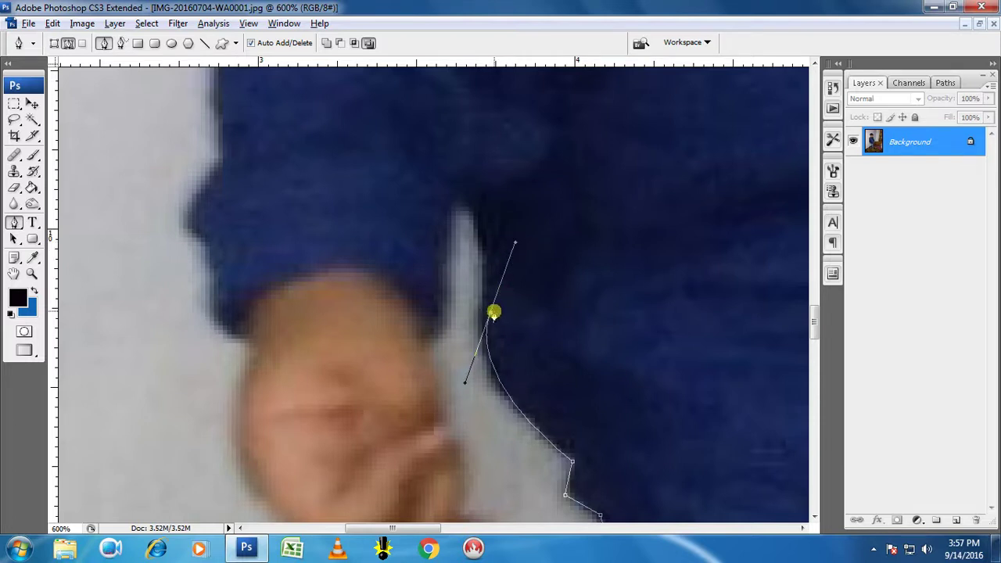
click(481, 243)
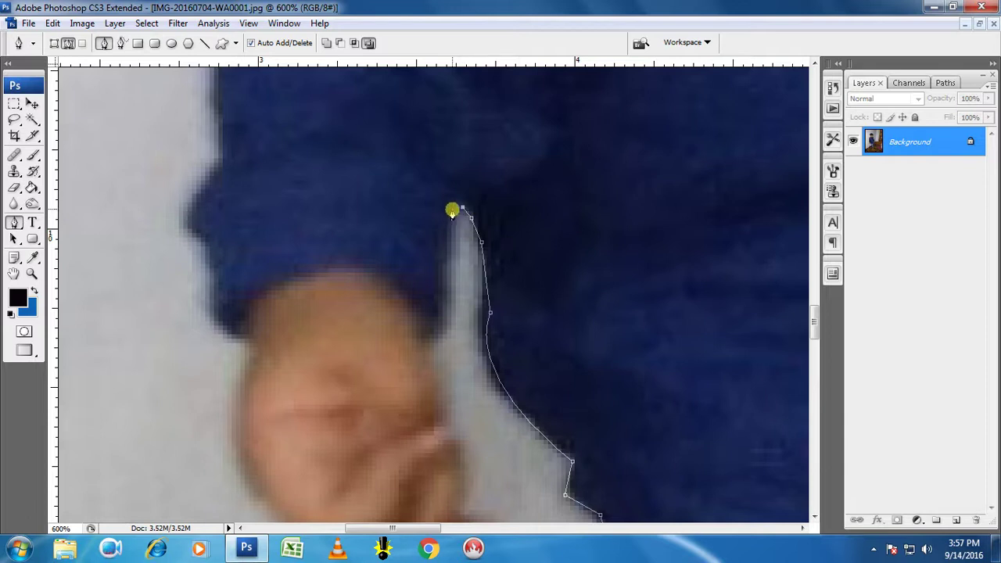
click(442, 303)
click(433, 339)
scroll(451, 385, down, 2)
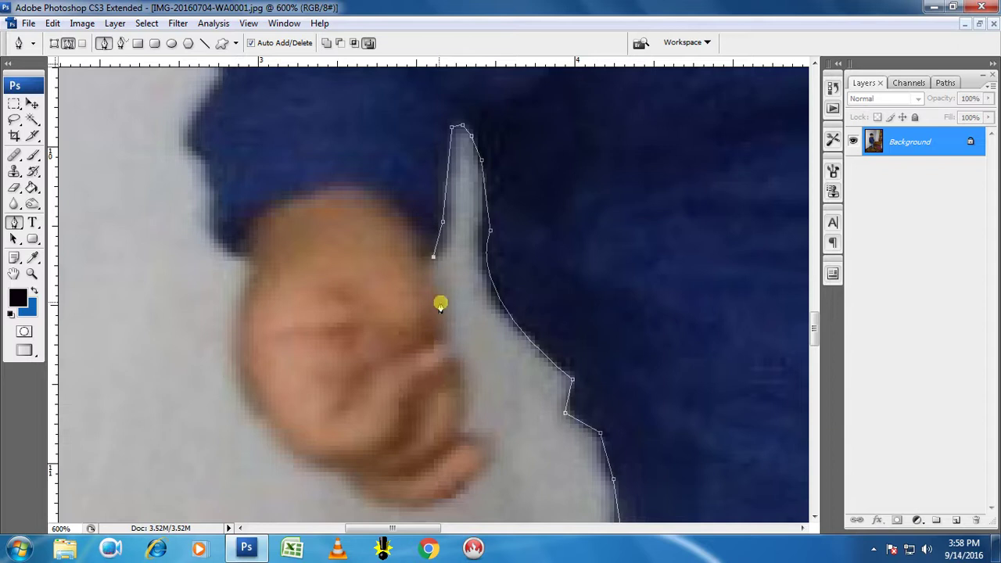
- Place pen anchors down beside the baby's face to the hand
click(440, 303)
click(456, 337)
click(460, 372)
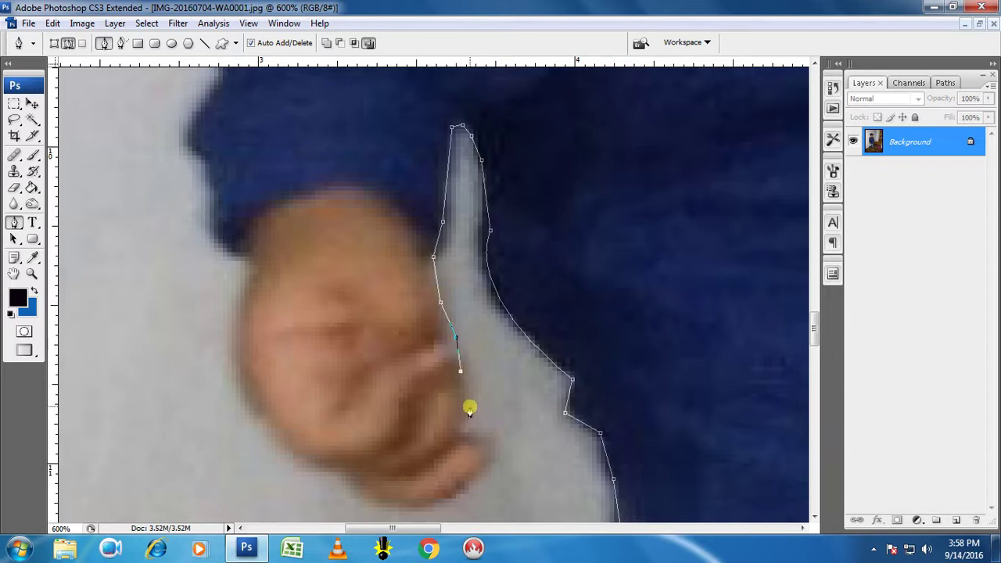
click(469, 406)
click(466, 430)
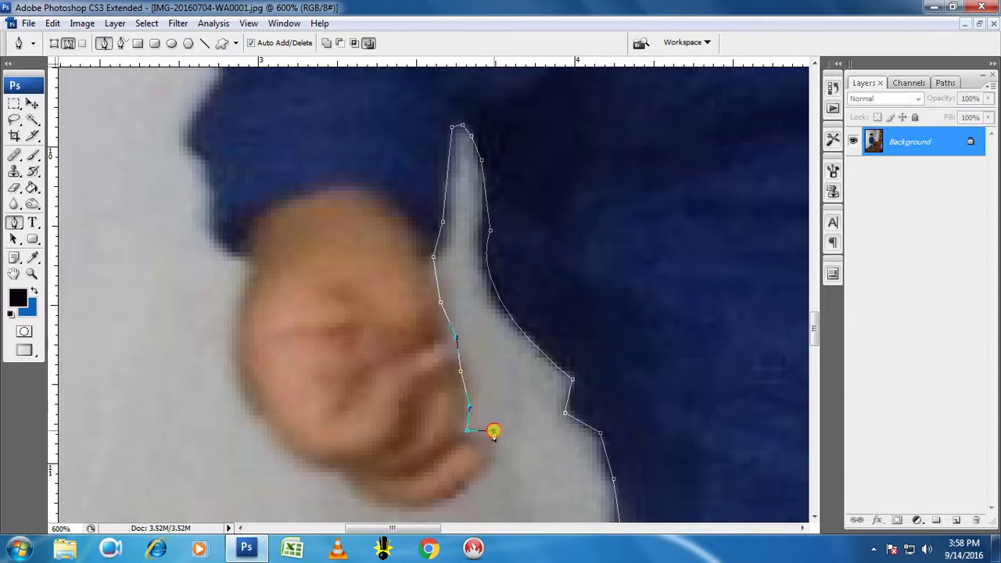
- Wrap the path around the hand's fingertips and along the underside of the face
drag(509, 462, 518, 339)
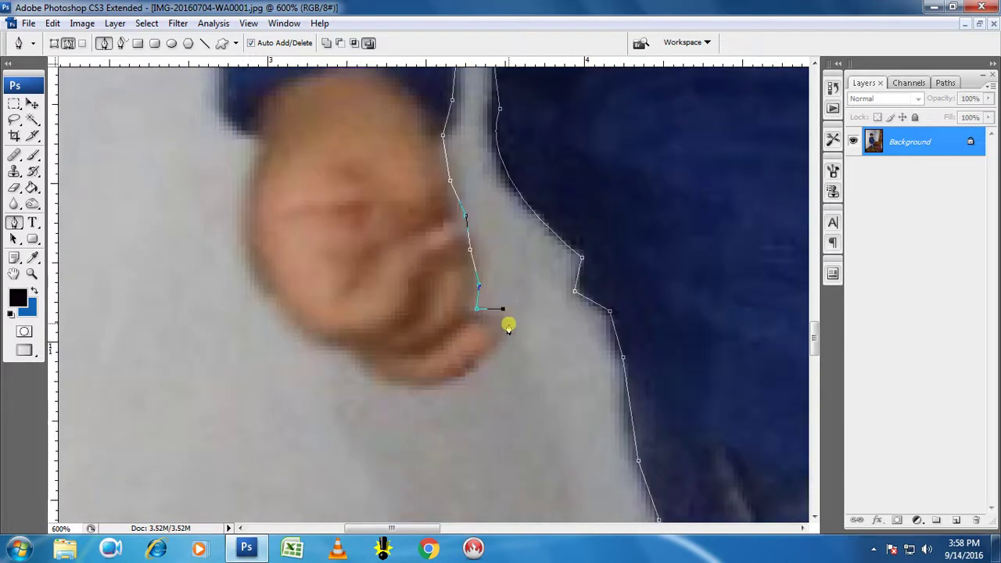
click(508, 323)
click(481, 365)
click(454, 379)
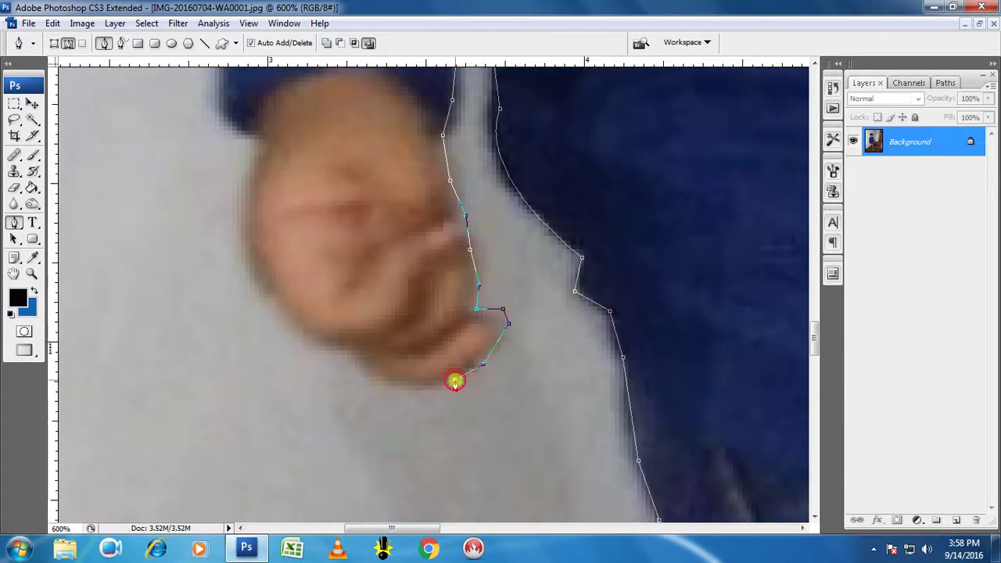
click(423, 388)
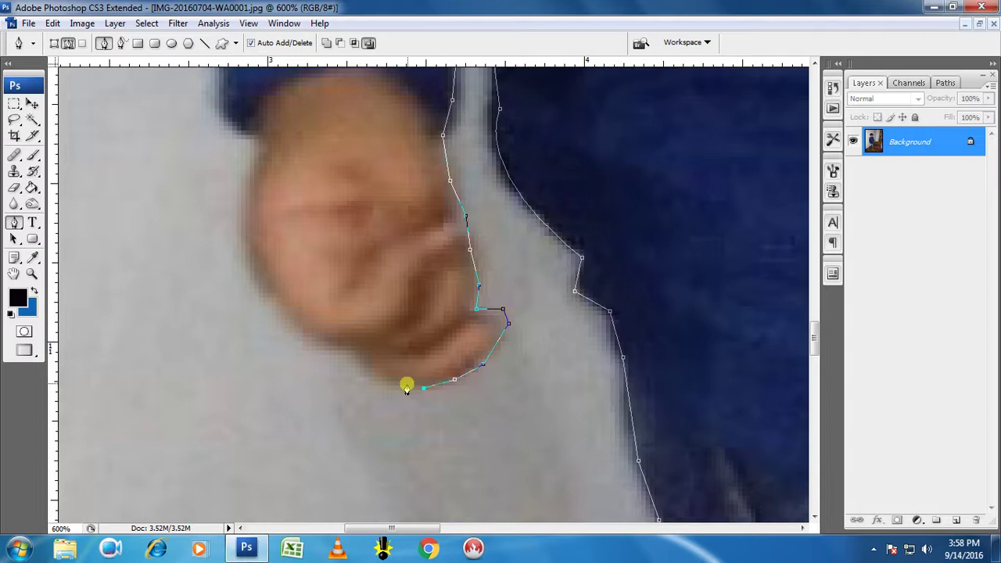
click(379, 383)
click(355, 365)
click(337, 353)
click(309, 348)
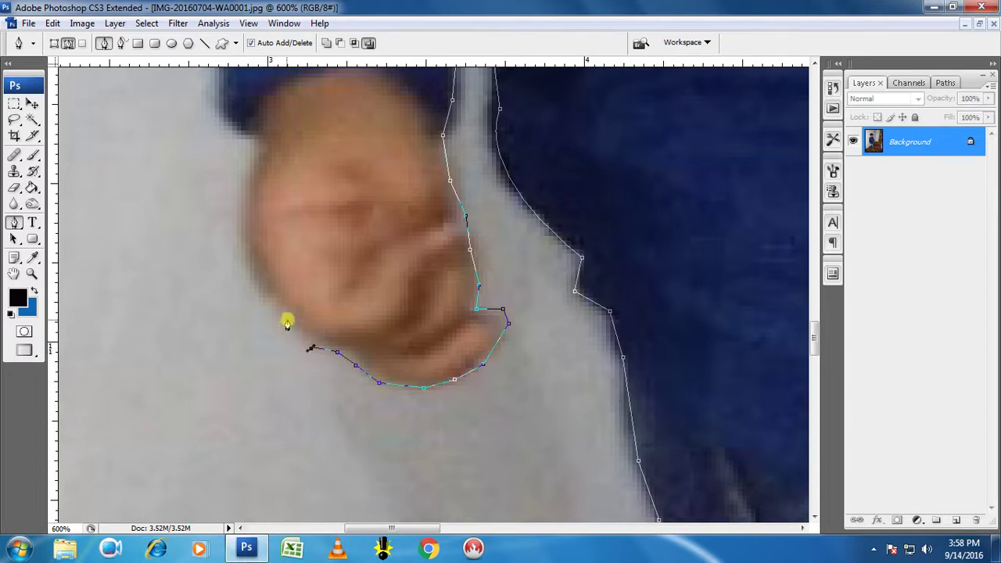
- Carry the path up the face's left side and along the hat edge and bump
click(246, 267)
click(245, 195)
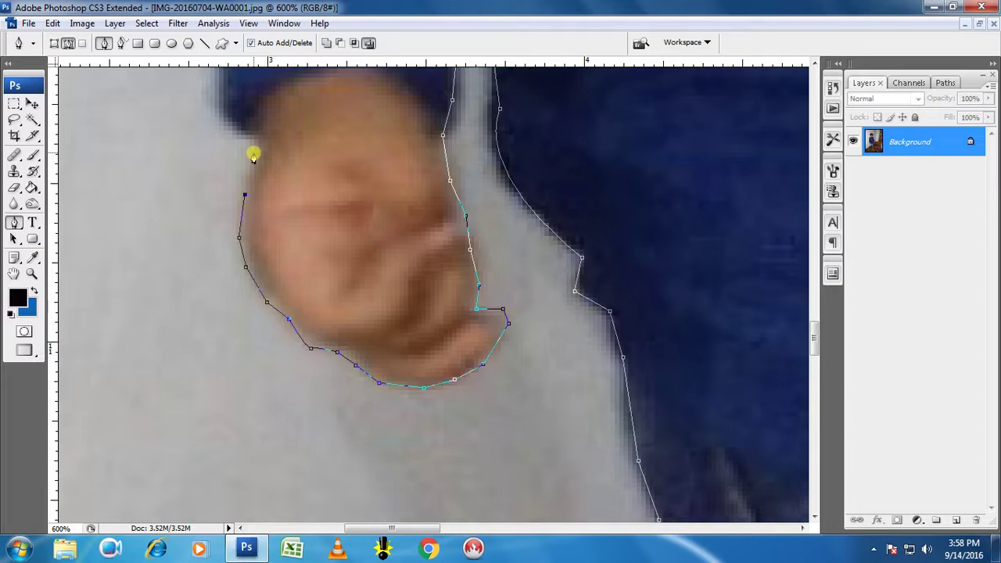
drag(268, 123, 445, 352)
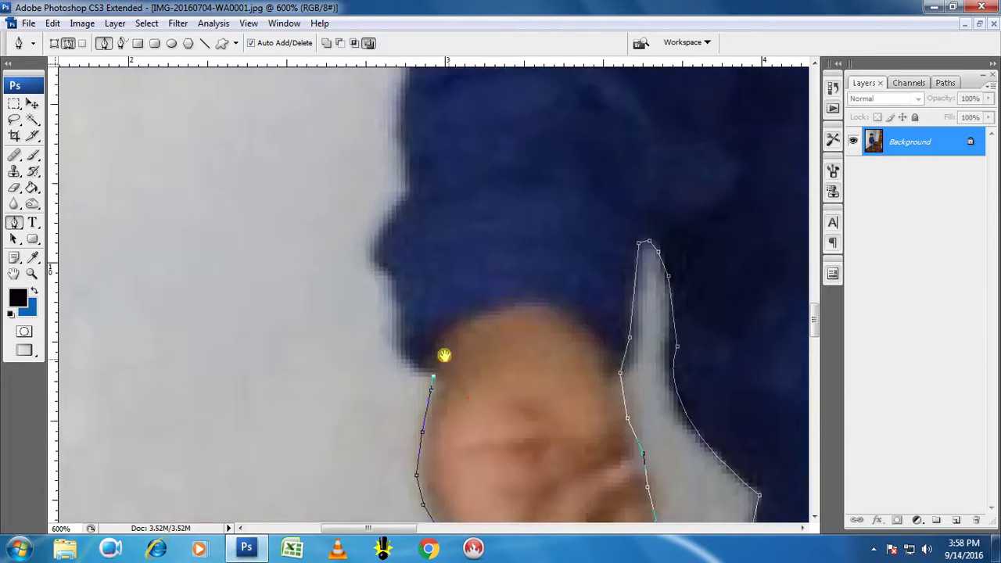
click(398, 352)
click(395, 303)
click(389, 275)
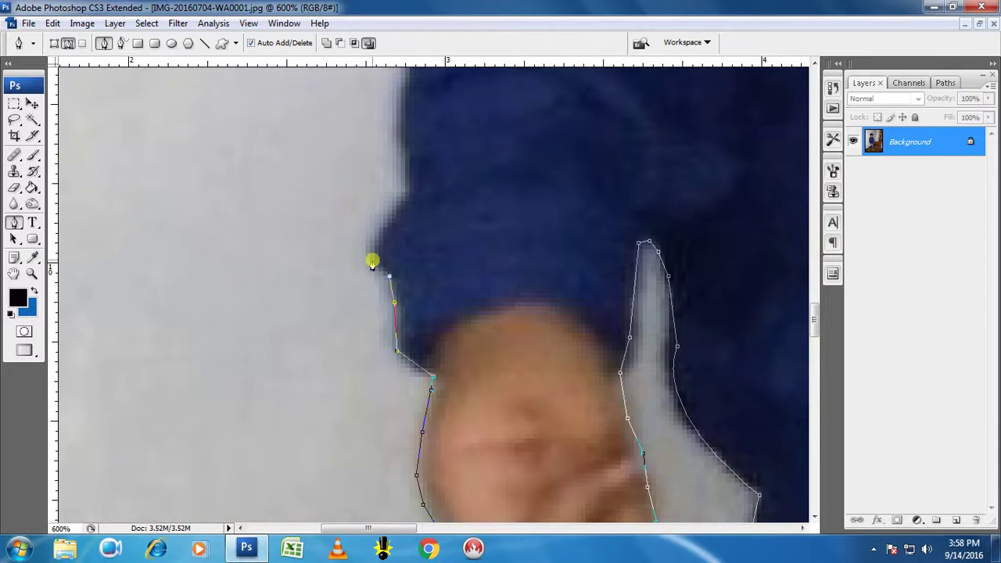
click(367, 256)
scroll(411, 172, up, 1)
click(405, 204)
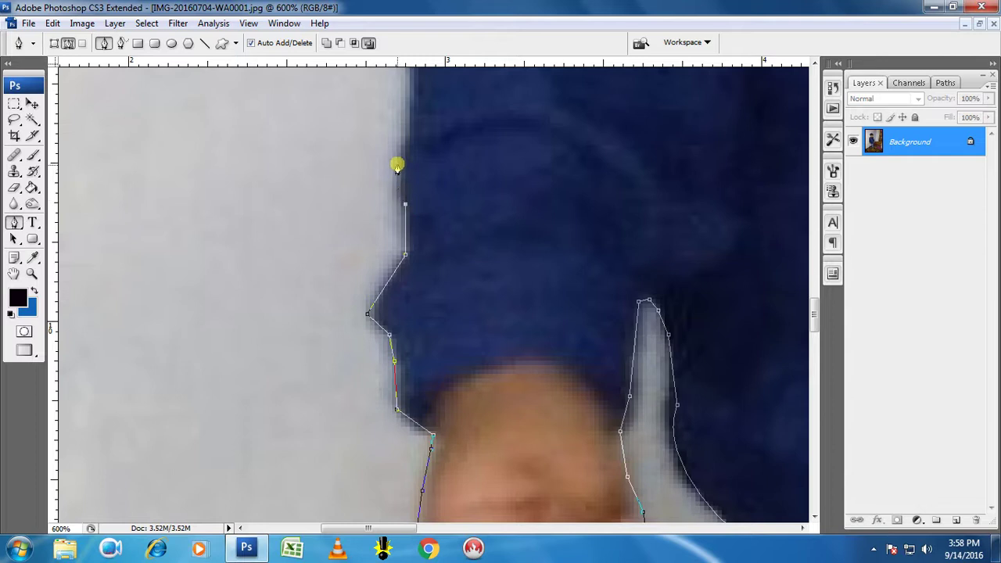
- Trace anchors up the body's outline
drag(424, 139, 458, 317)
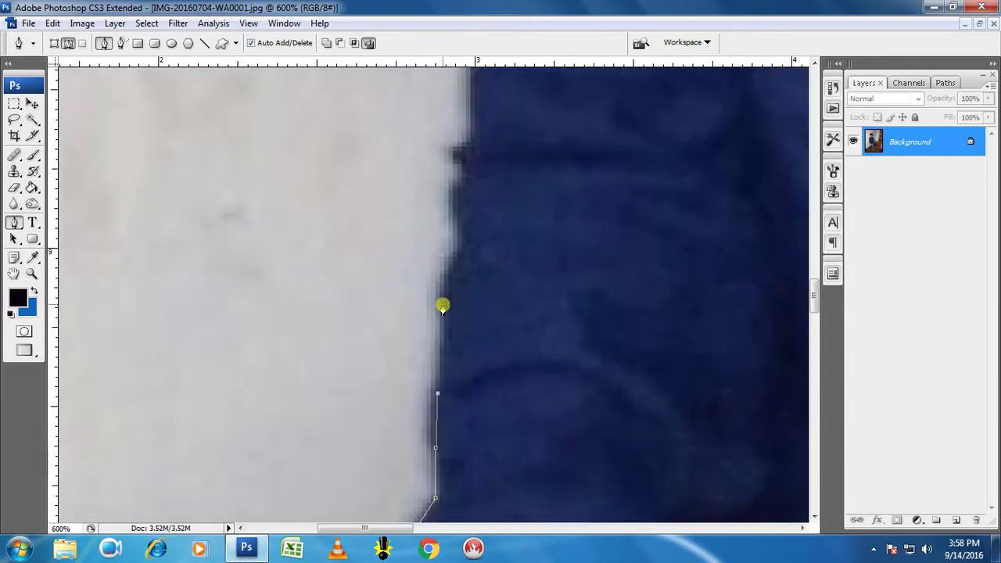
click(439, 302)
click(450, 265)
click(455, 226)
drag(503, 223, 530, 350)
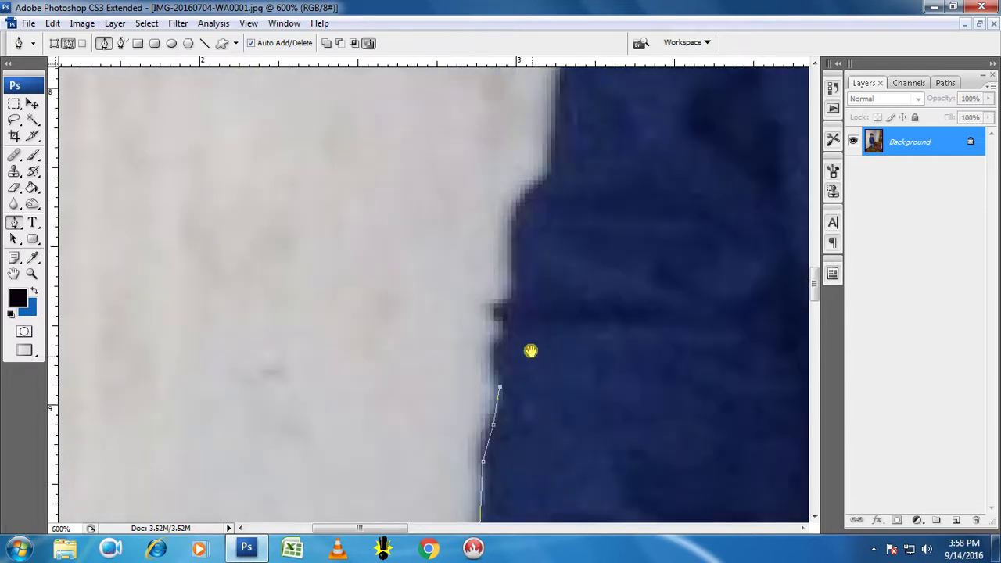
click(501, 335)
click(513, 276)
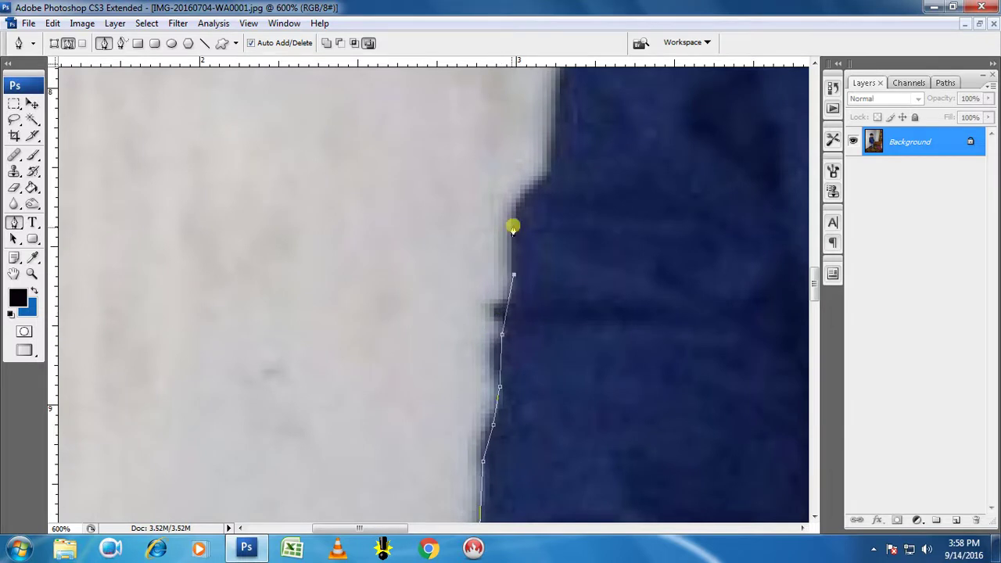
click(514, 215)
- Continue the path up the body edge to the shoulder, ending with a curved anchor at the collar
drag(575, 196, 537, 337)
click(510, 310)
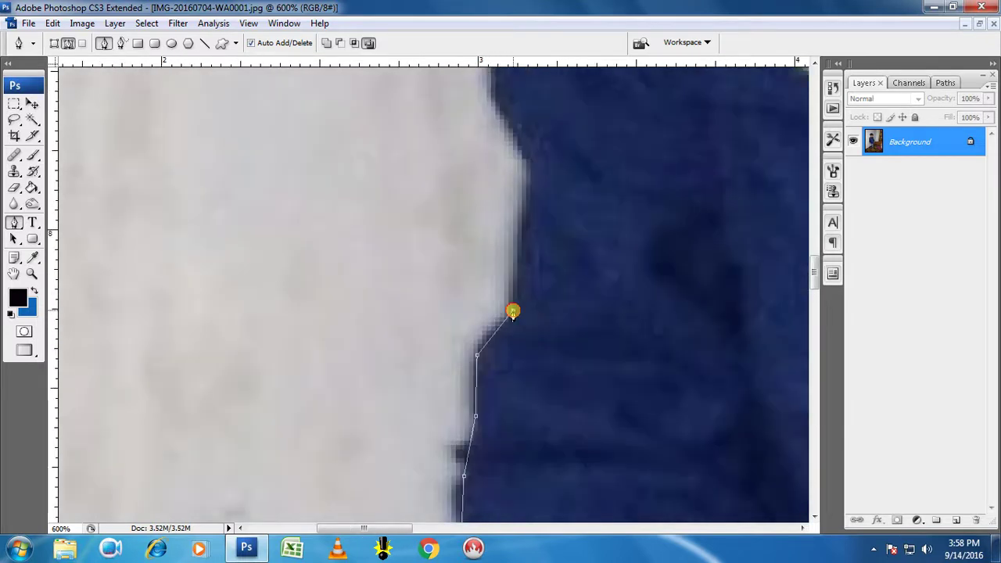
click(525, 174)
drag(556, 203, 595, 448)
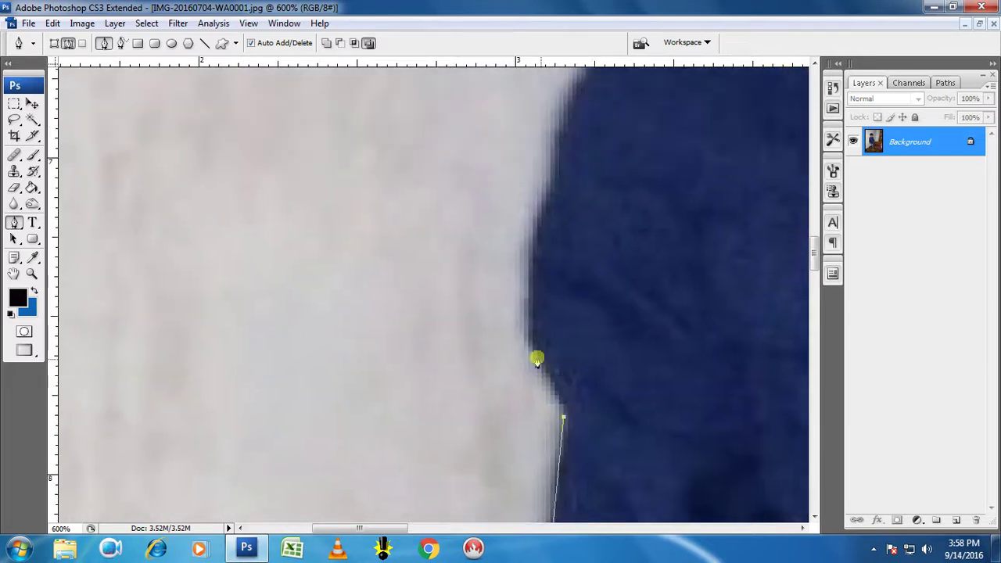
click(534, 355)
click(529, 293)
click(535, 236)
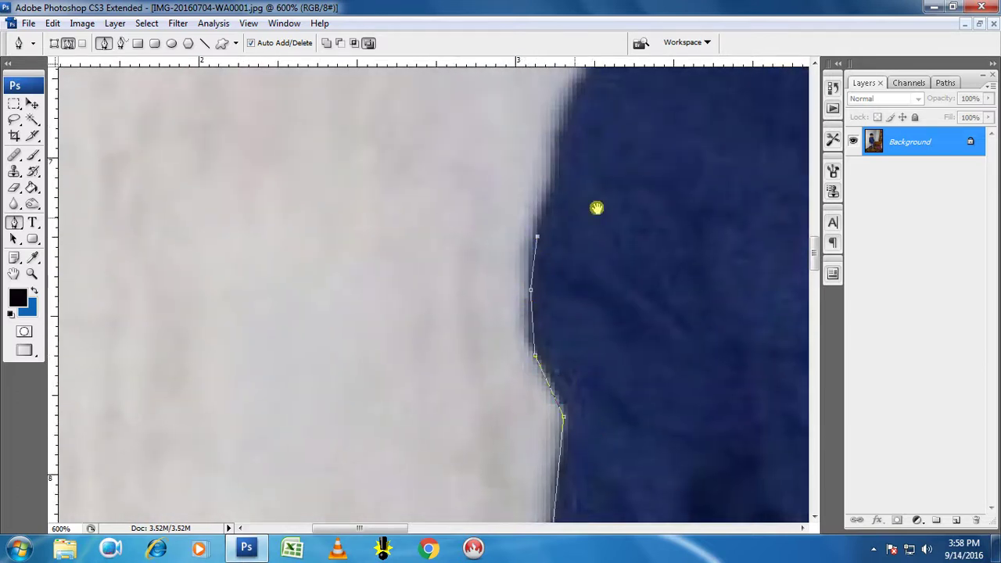
drag(596, 208, 542, 431)
click(506, 347)
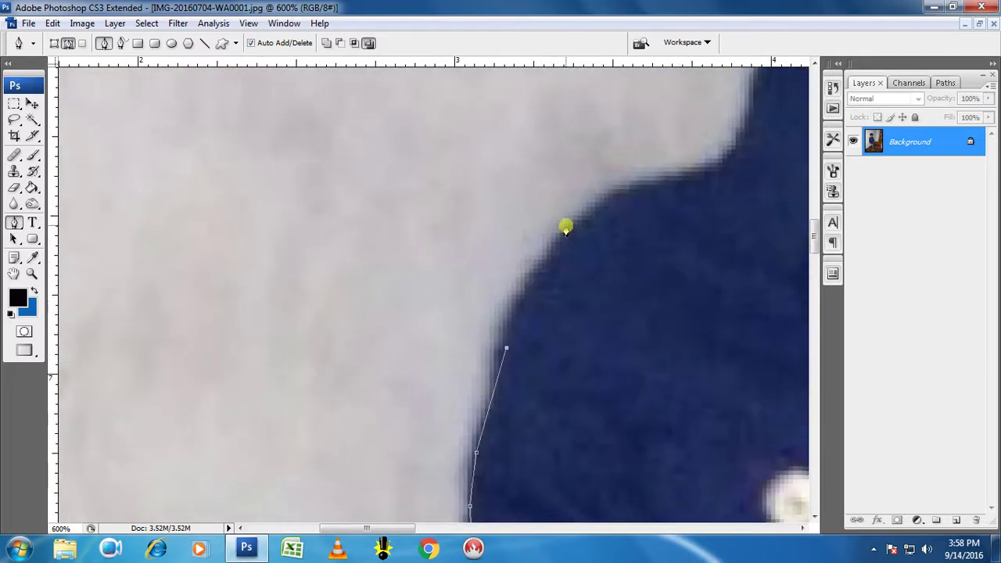
mouse_move(686, 180)
mouse_down()
mouse_move(743, 112)
mouse_move(612, 194)
mouse_up()
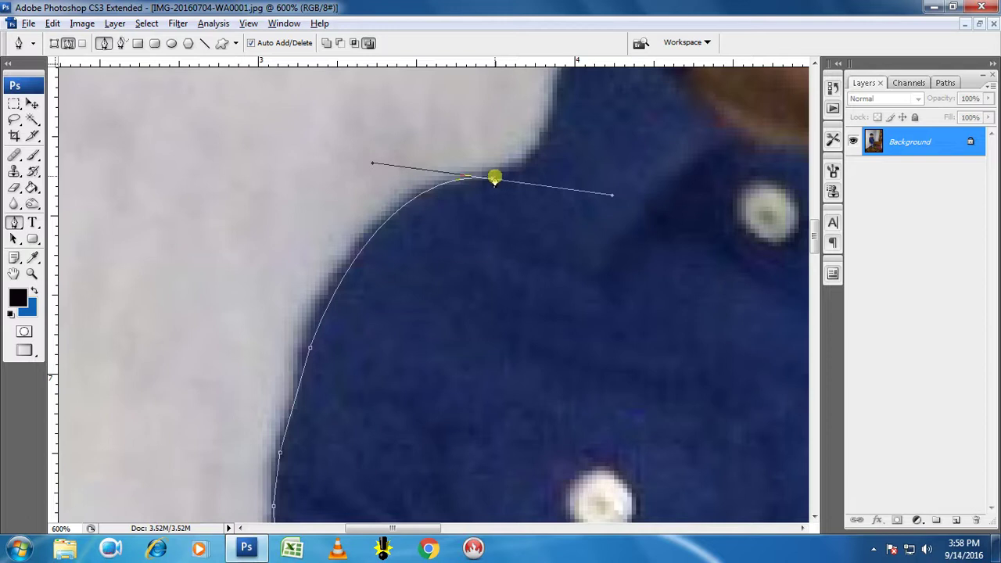
- Make the collar anchor a sharp corner, undoing a mistaken handle removal
alt+click(494, 178)
key(ctrl+z)
alt+click(493, 179)
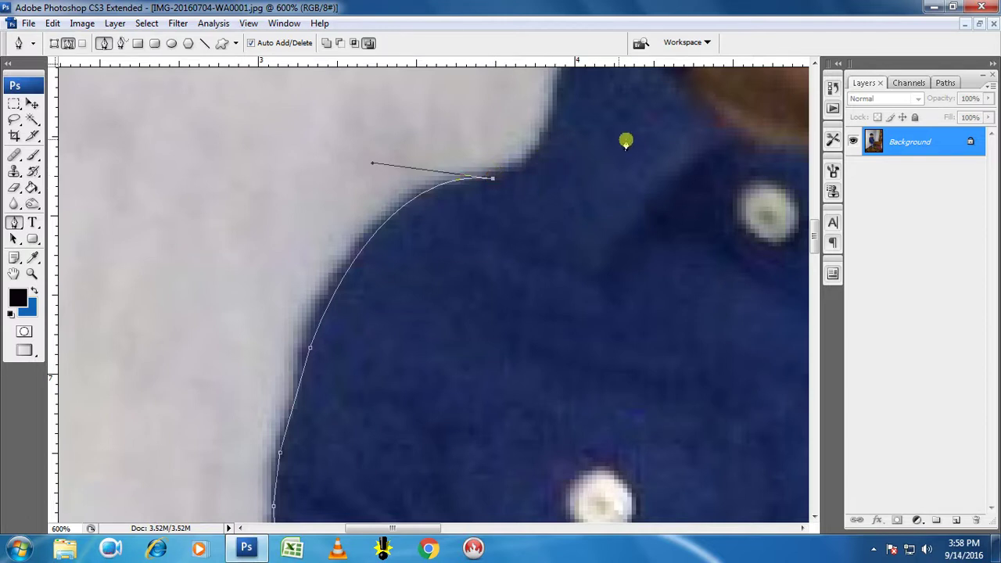
- Trace anchors up the neck edge to under the ear and the neck's base
drag(625, 141, 576, 381)
mouse_move(521, 290)
mouse_down()
mouse_move(559, 127)
mouse_move(549, 127)
mouse_up()
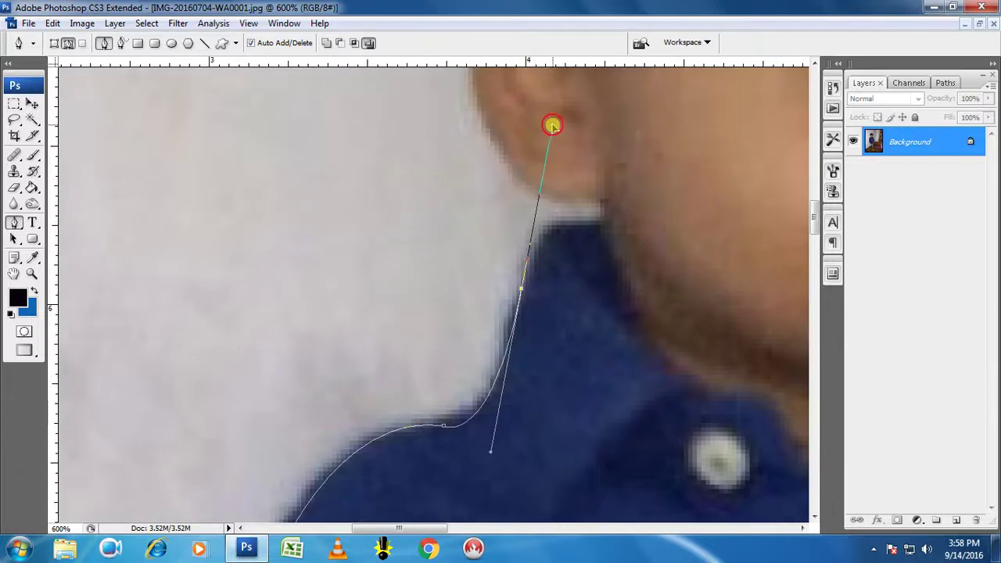
alt+click(521, 288)
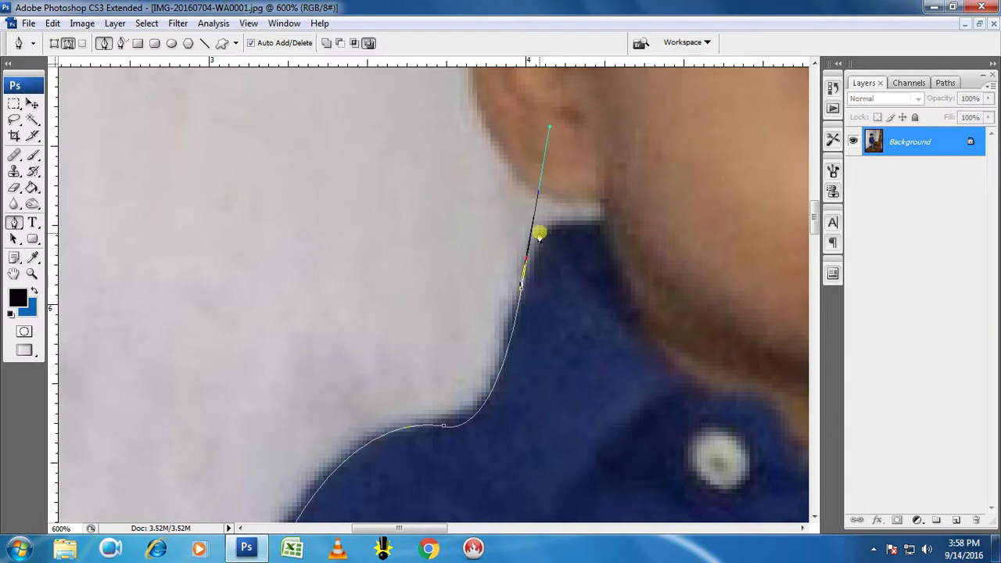
click(548, 230)
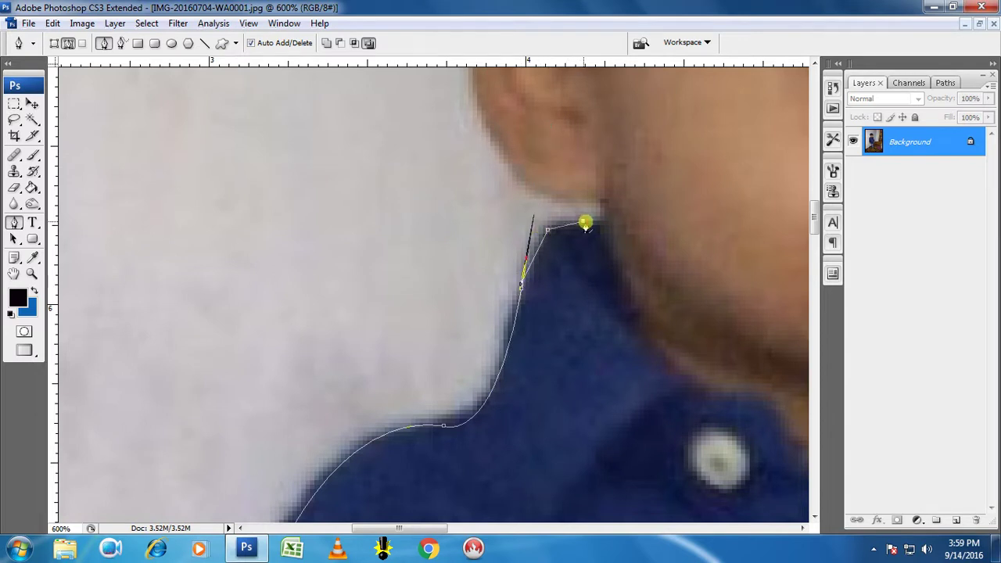
click(605, 219)
click(602, 206)
click(545, 197)
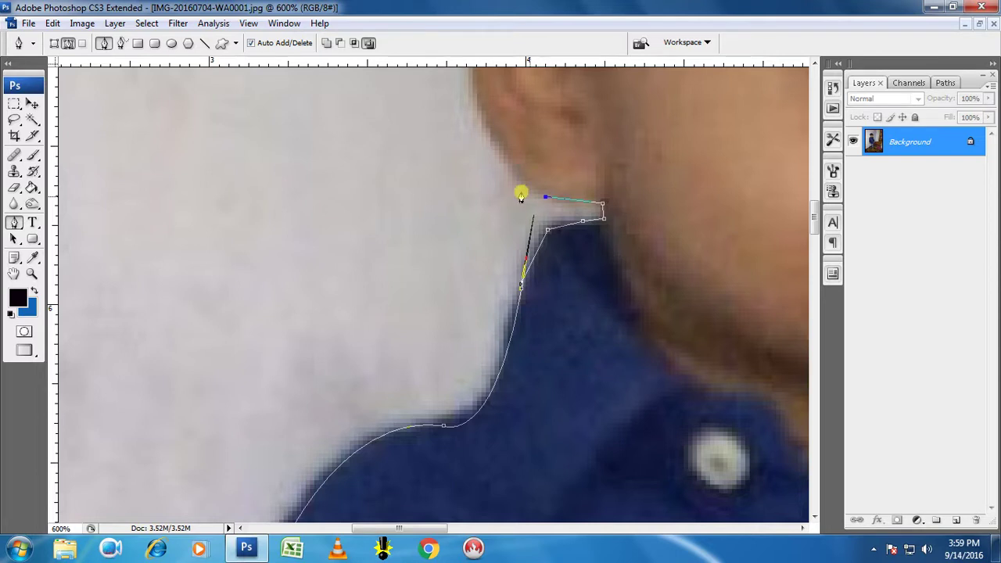
click(501, 154)
- Trace curved anchors around the ear, redo a misplaced curve, and close the path
drag(551, 133, 623, 360)
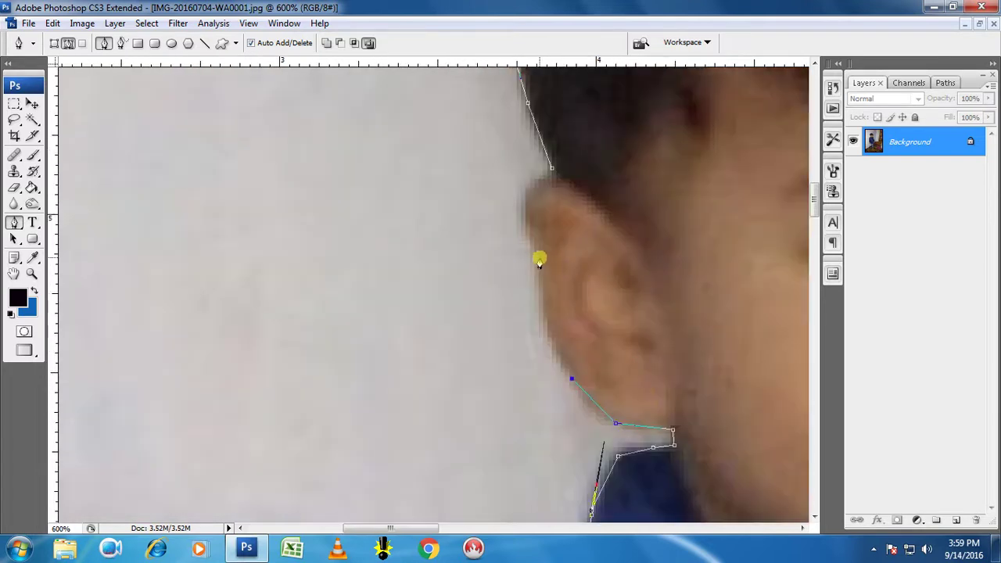
drag(537, 253, 544, 192)
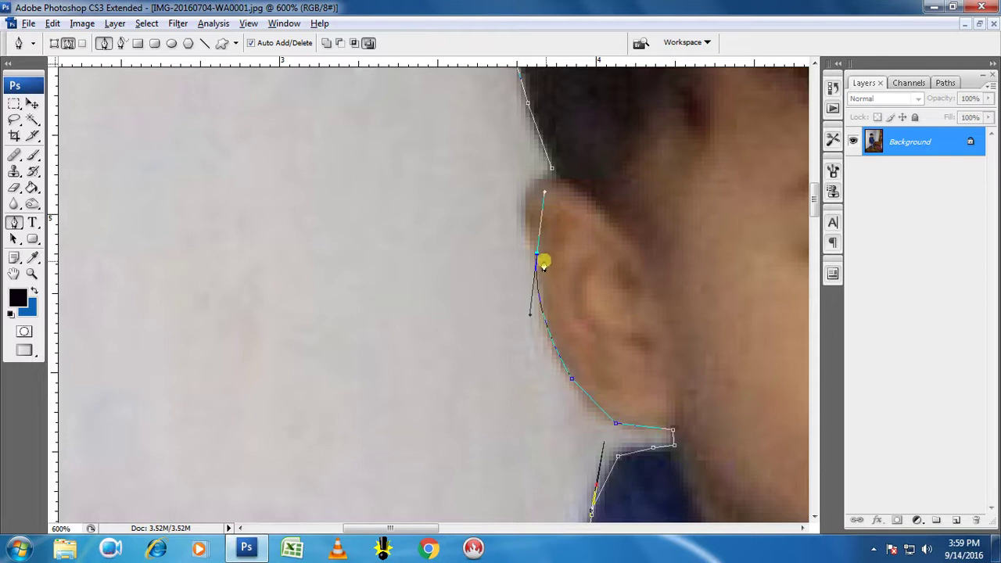
click(534, 252)
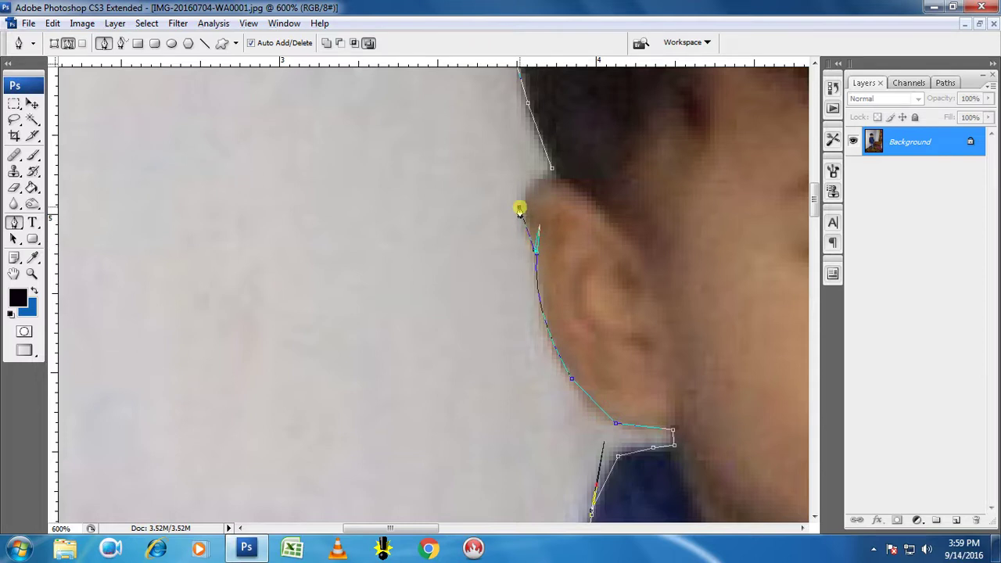
drag(535, 182, 552, 167)
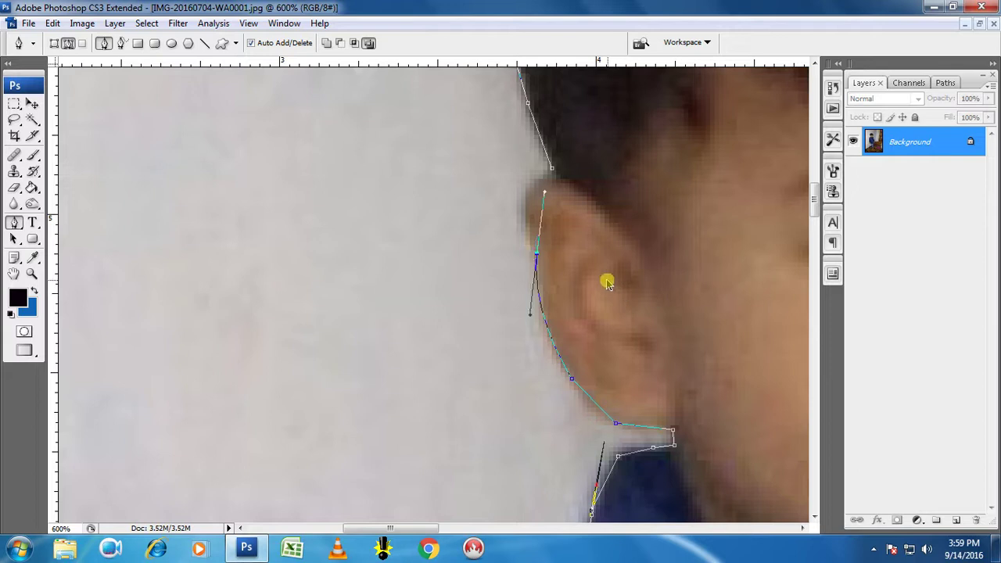
key(ctrl+alt+z)
drag(530, 253, 538, 176)
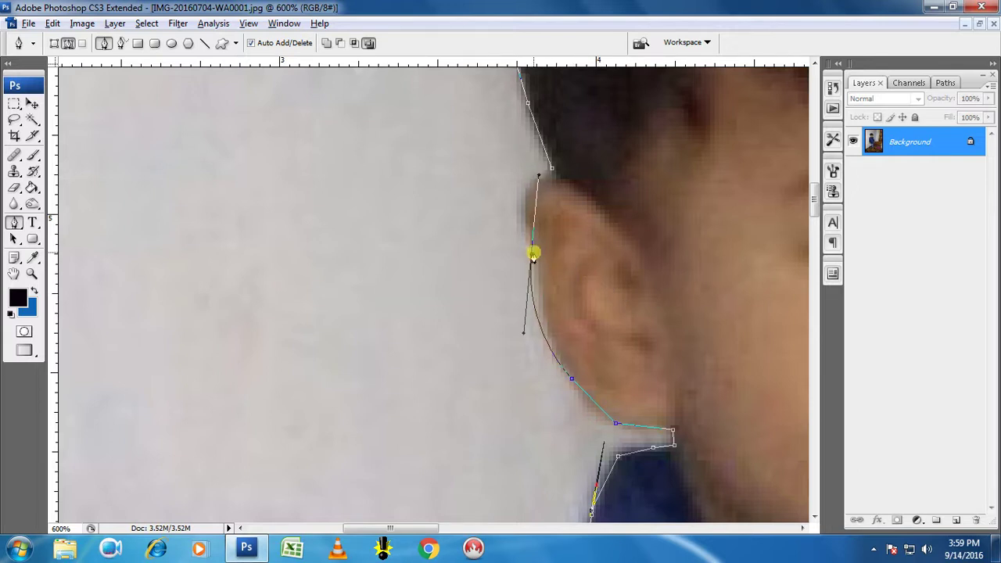
click(524, 193)
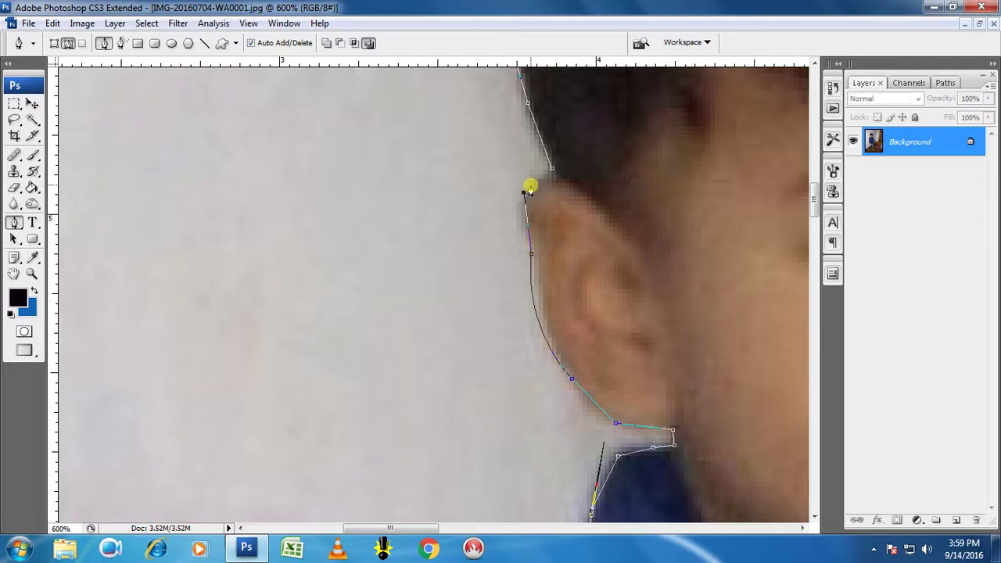
click(552, 167)
click(551, 169)
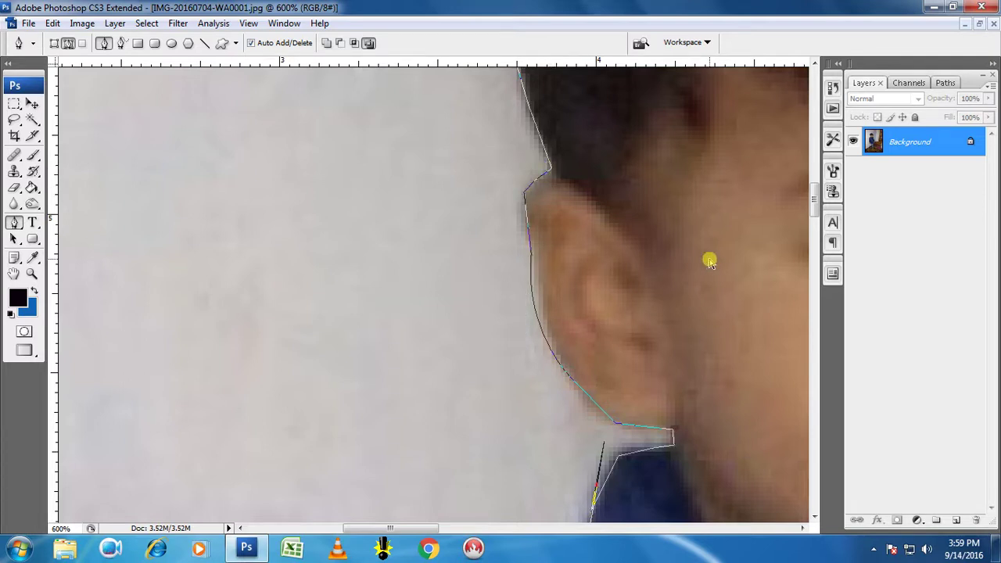
- Zoom out to show the whole photo and load the closed path as a selection
key(ctrl+minus)
key(ctrl+minus)
key(ctrl+minus)
key(ctrl+minus)
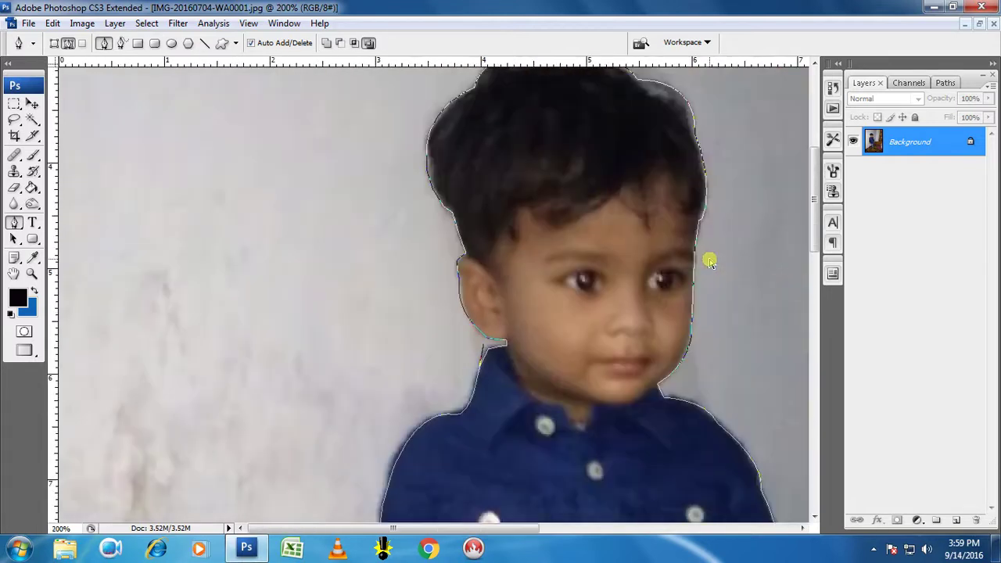
key(ctrl+minus)
key(ctrl+minus)
key(ctrl+minus)
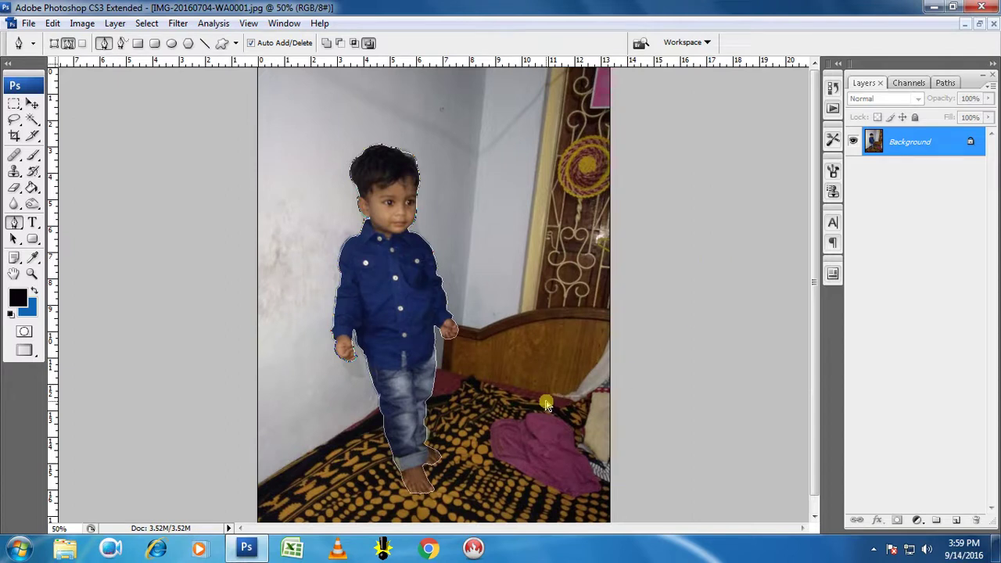
key(ctrl+minus)
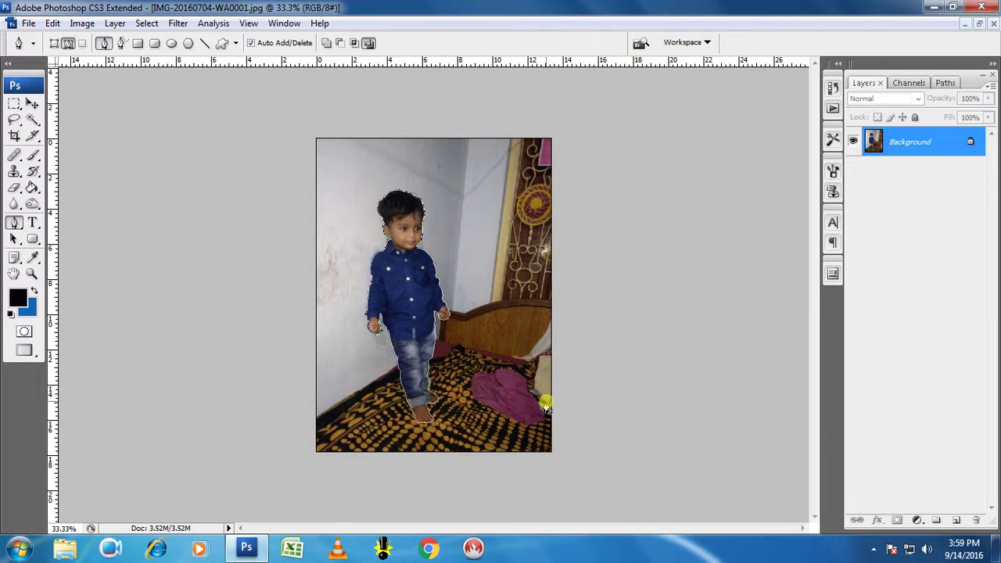
key(ctrl+Return)
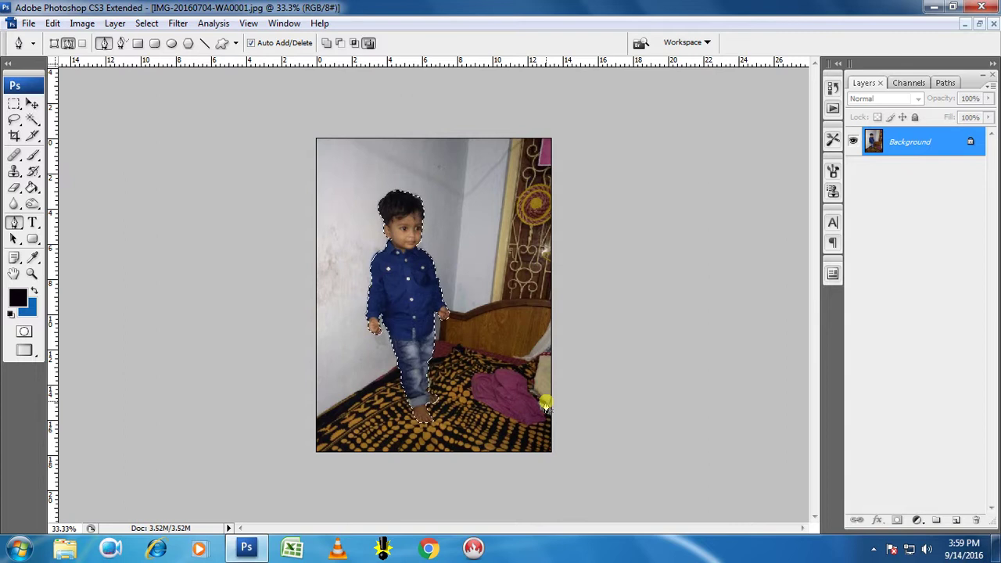
- Create a new blank document, Untitled-1, with the default New settings
click(28, 22)
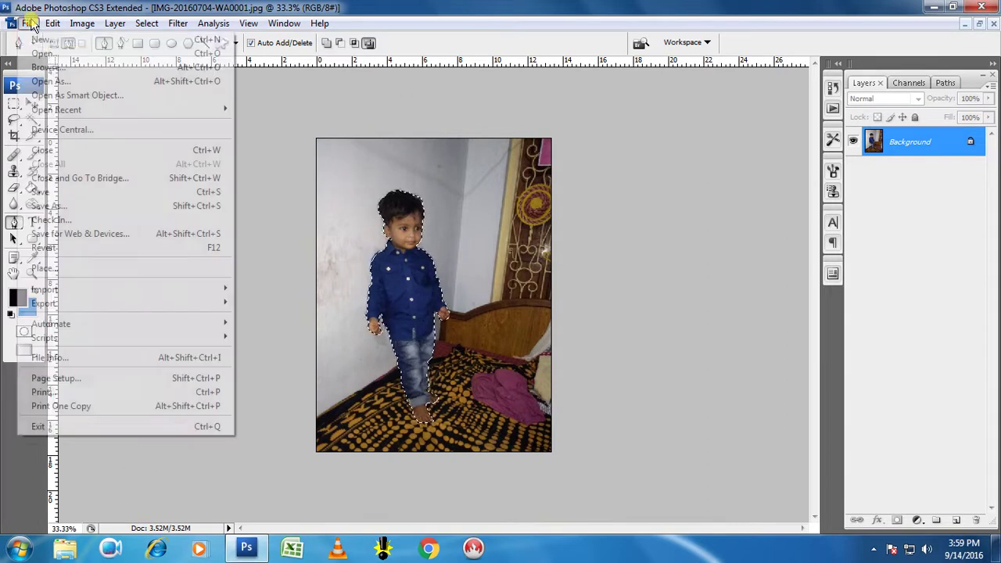
click(46, 40)
click(642, 130)
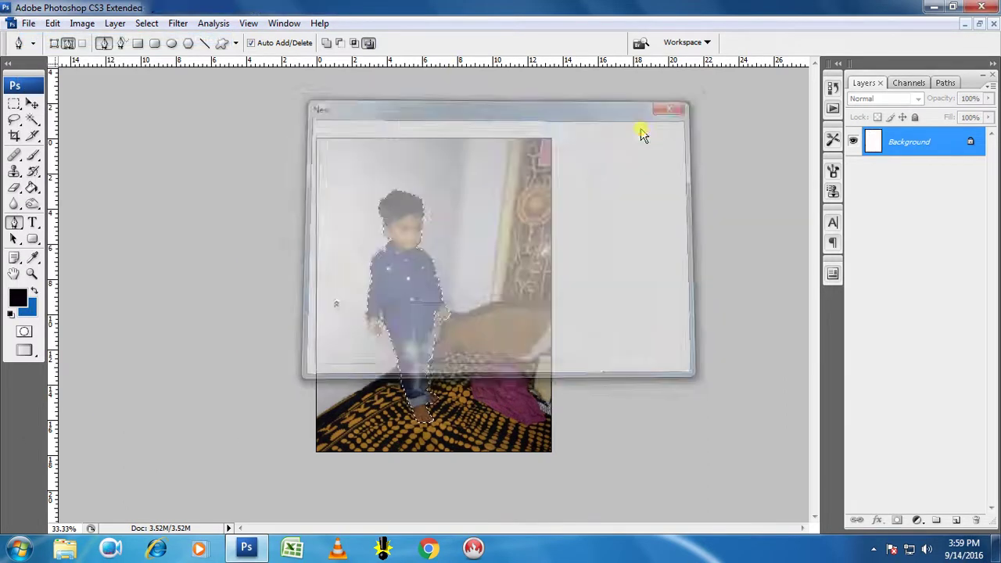
- Select the Move tool, cycle screen modes back to windowed, and place Untitled-1 beside the photo
click(32, 103)
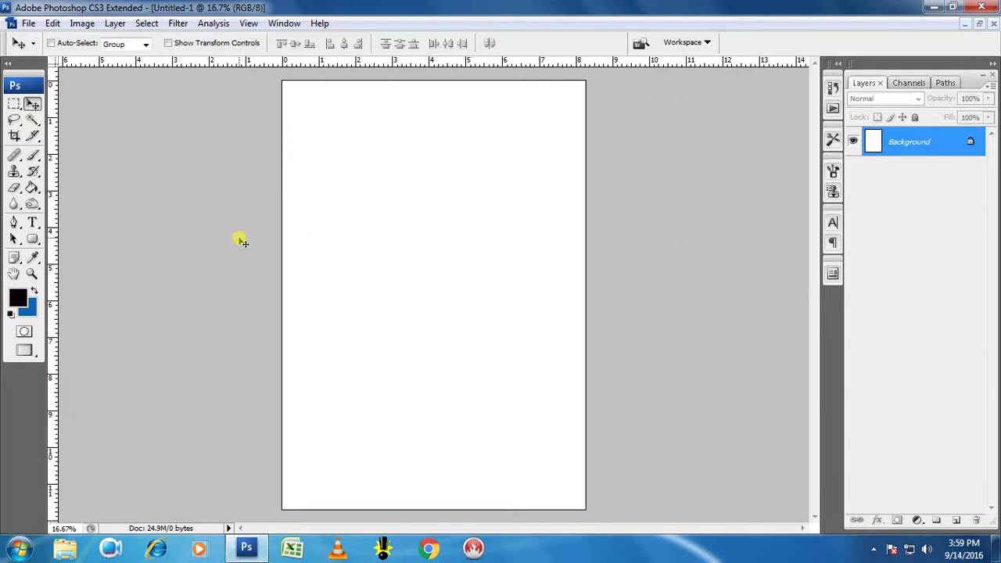
key(f)
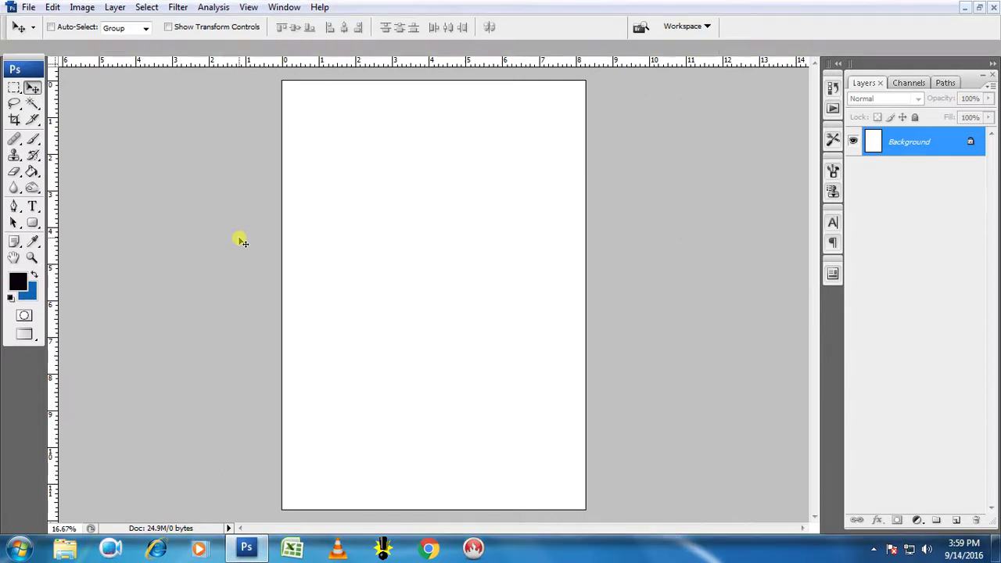
key(f)
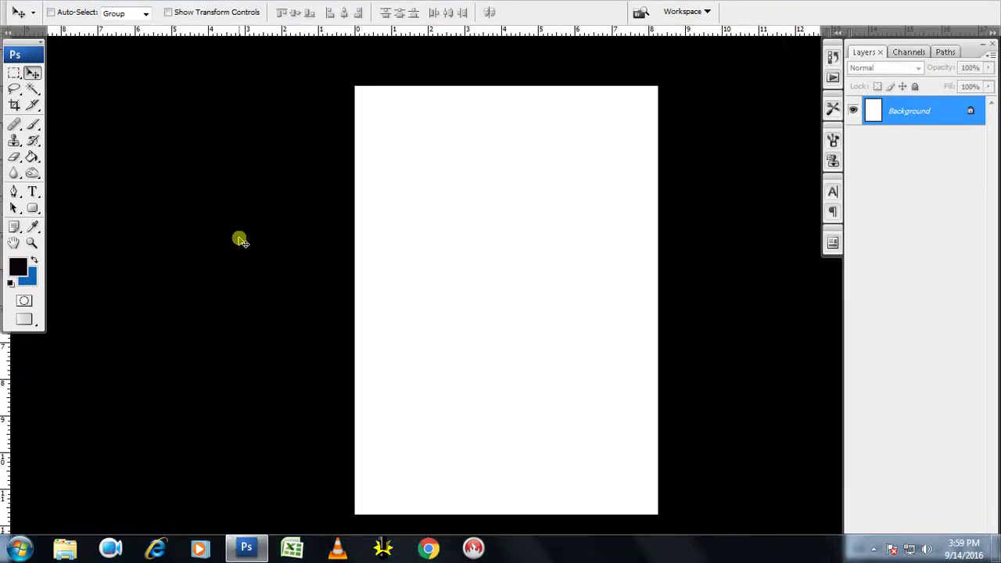
key(f)
drag(329, 76, 647, 68)
click(148, 231)
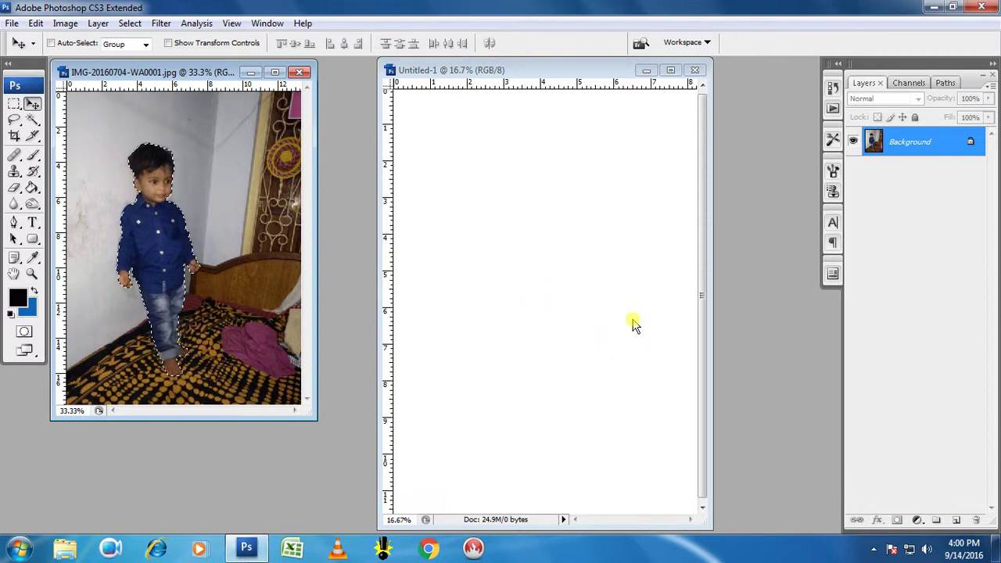
- Drag the selected child into Untitled-1, make Layer 1 active, and position it near the centre
mouse_move(156, 224)
mouse_down()
mouse_move(591, 269)
mouse_move(566, 270)
mouse_up()
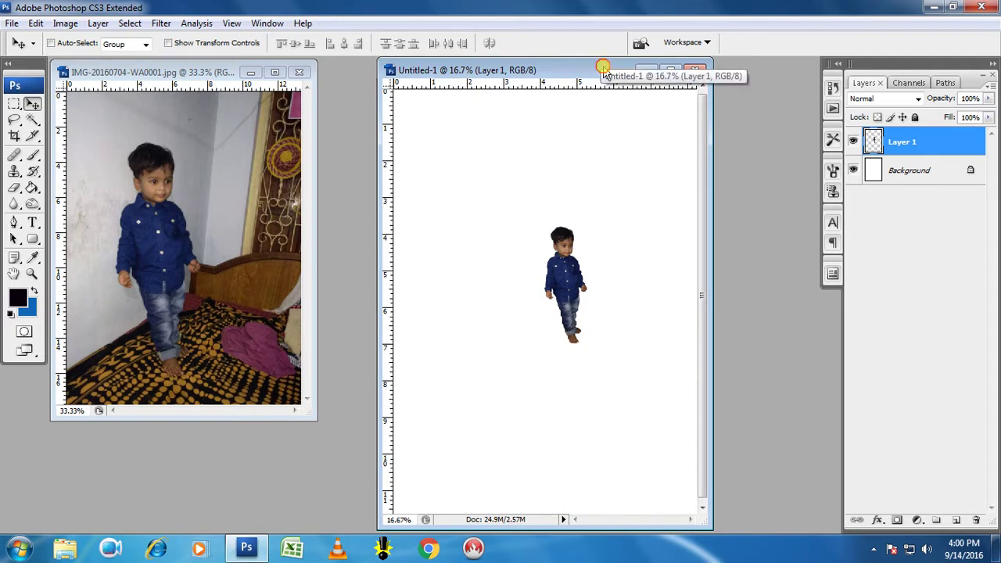
right_click(578, 275)
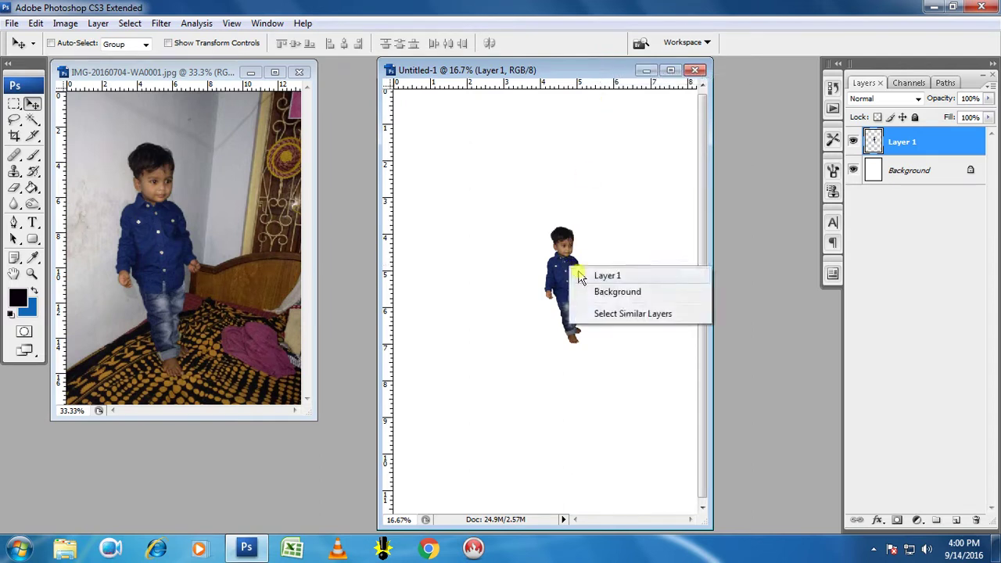
click(581, 276)
click(924, 143)
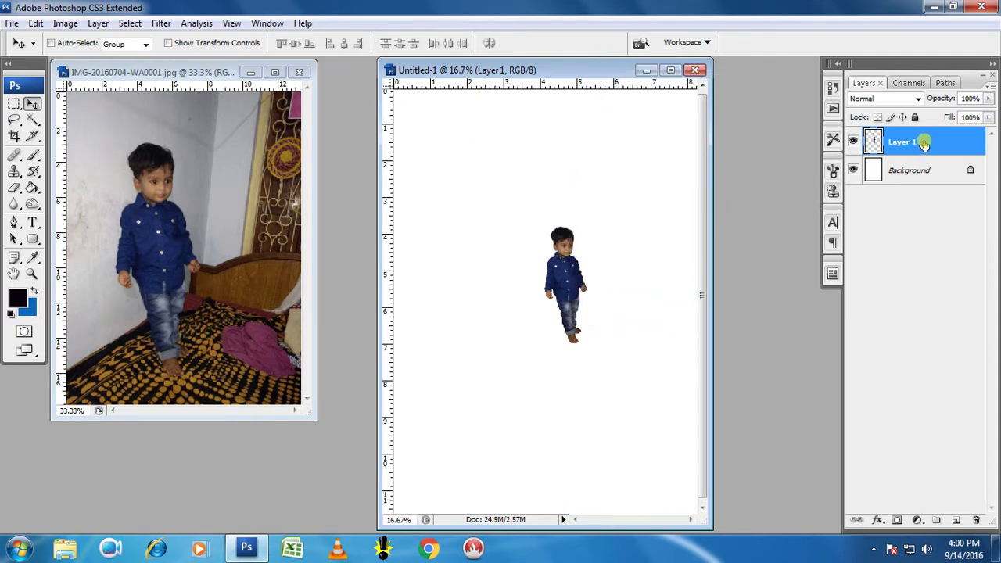
mouse_move(570, 270)
mouse_down()
mouse_move(506, 262)
mouse_move(538, 273)
mouse_up()
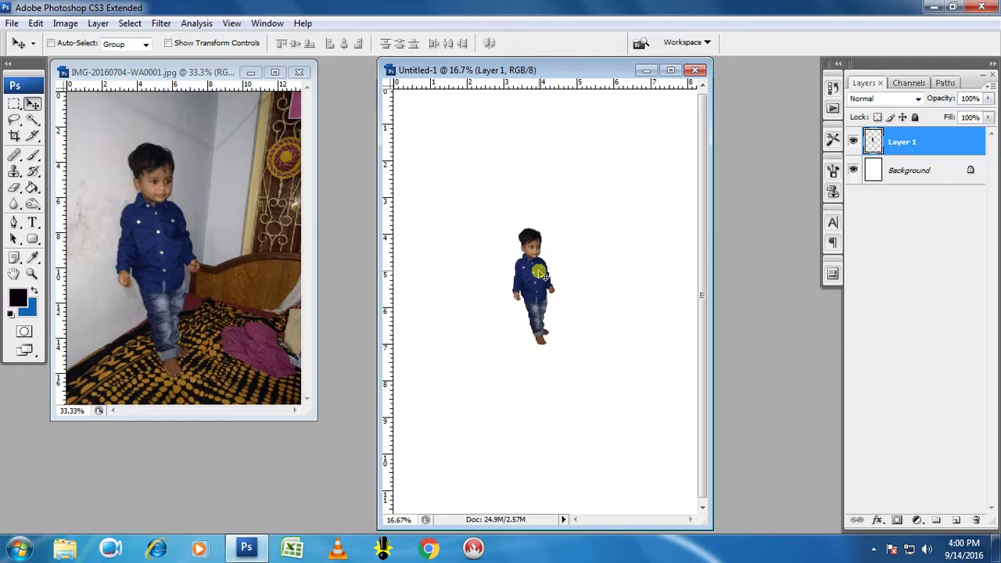
- Scale the child on Layer 1 to about 313%, nudge it into place, and minimise Photoshop
key(ctrl+t)
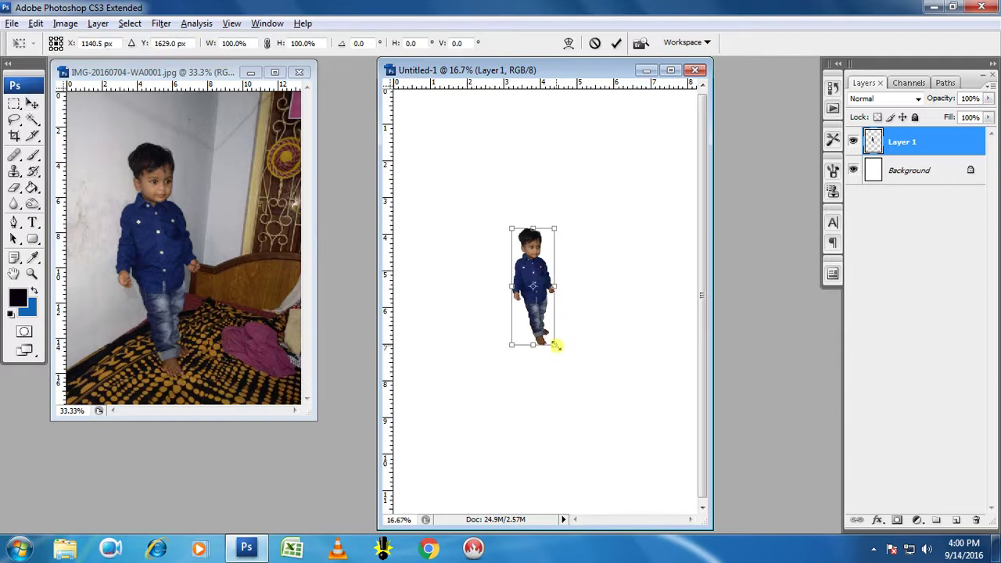
mouse_move(554, 342)
mouse_down()
mouse_move(587, 366)
mouse_move(648, 452)
mouse_up()
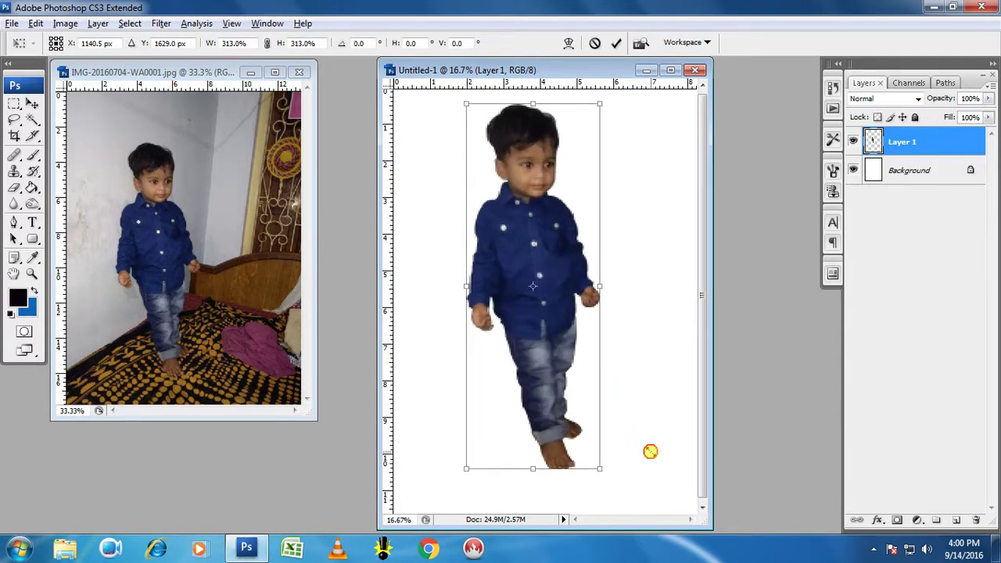
key(Return)
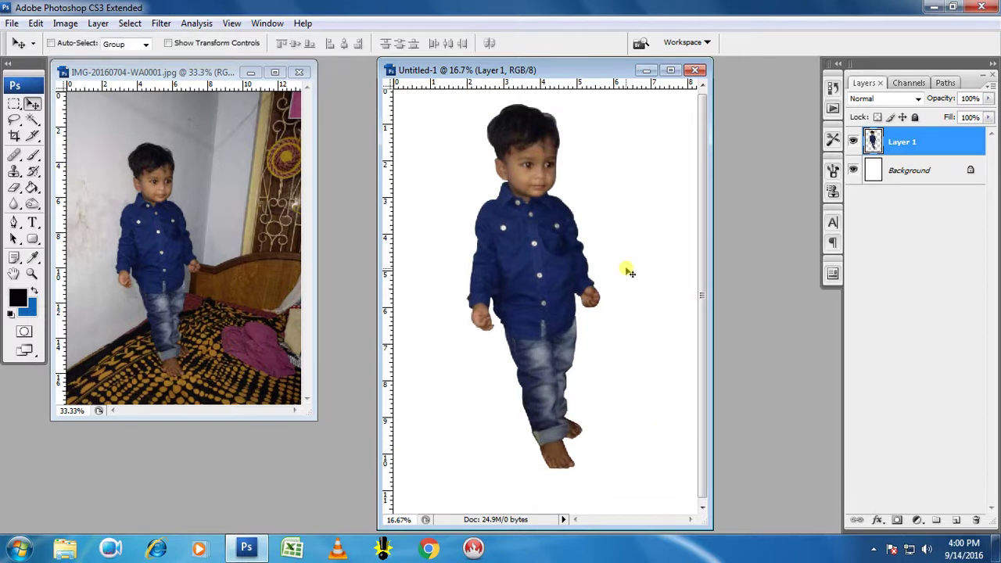
drag(570, 278, 584, 297)
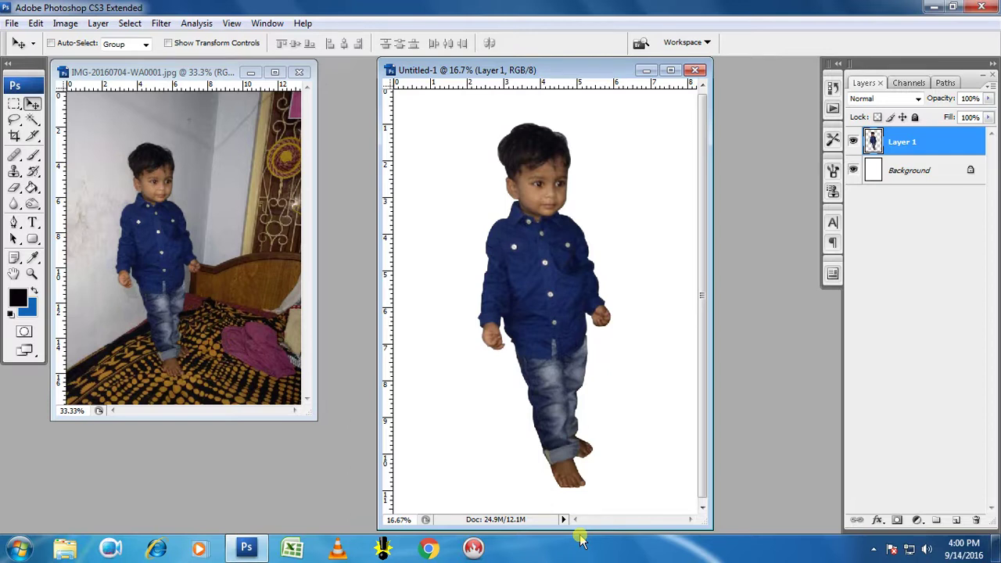
click(933, 7)
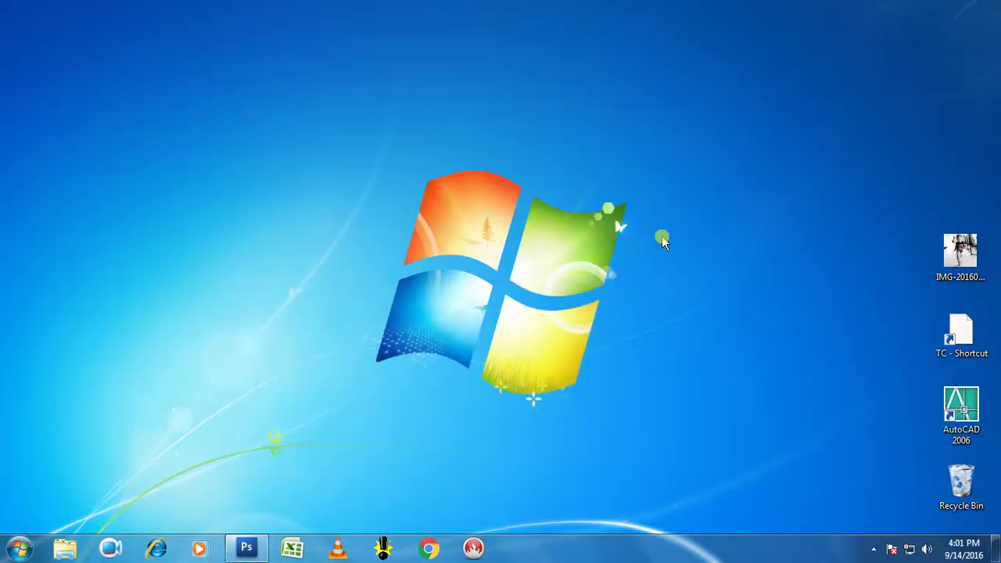